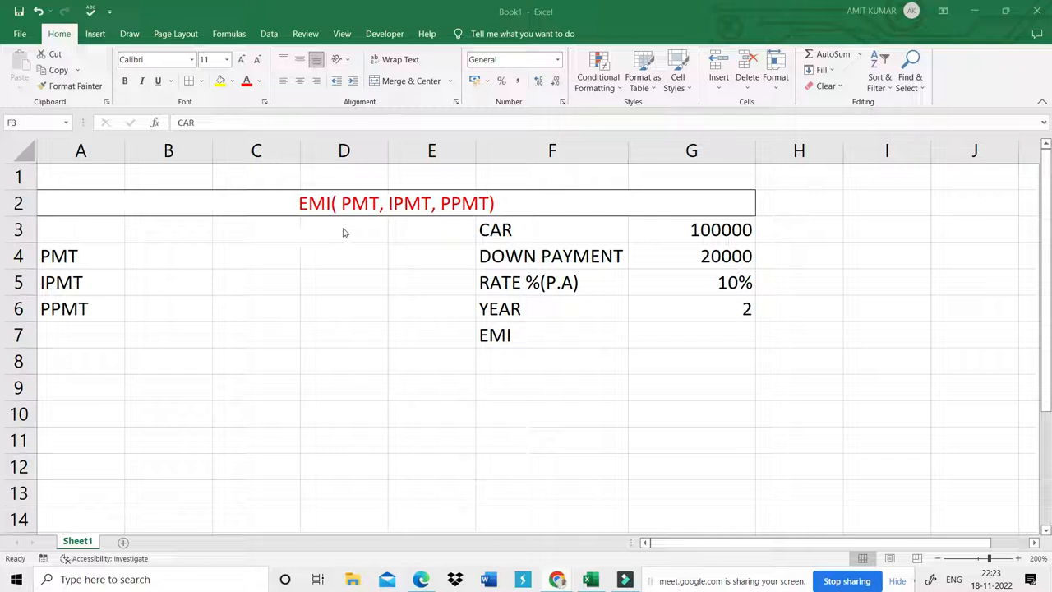
- Set the car price in G3 to 250000
{"action": "left_click", "coordinate": [521, 232]}
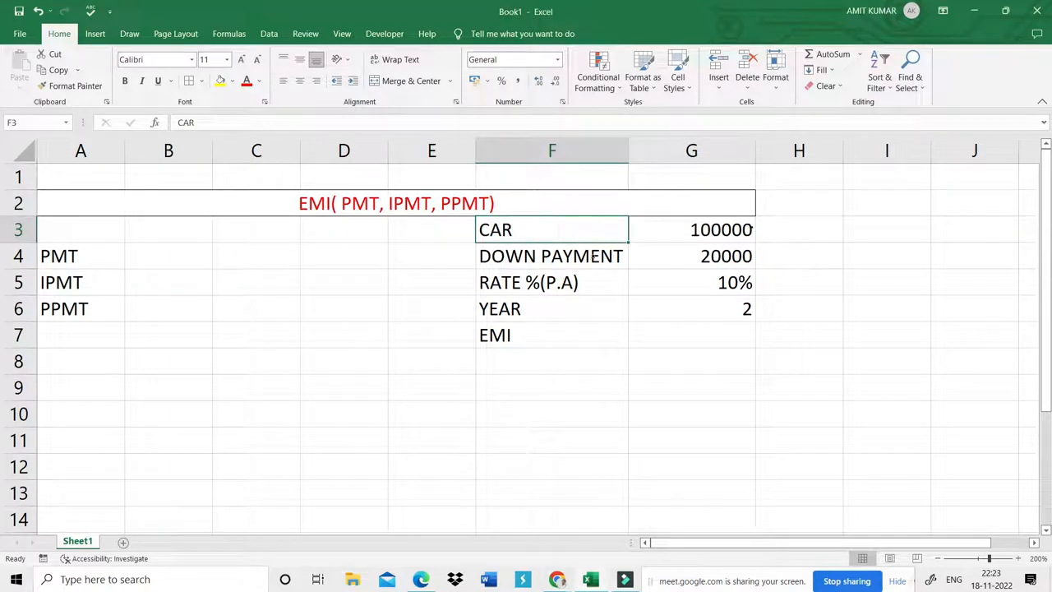
{"action": "left_click", "coordinate": [129, 34]}
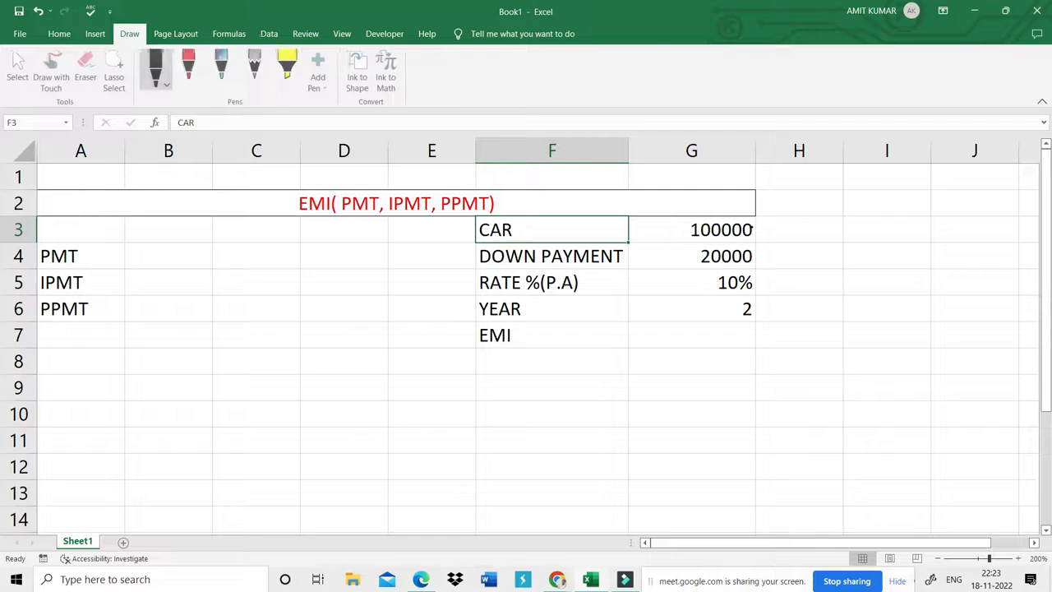
{"action": "left_click", "coordinate": [693, 227]}
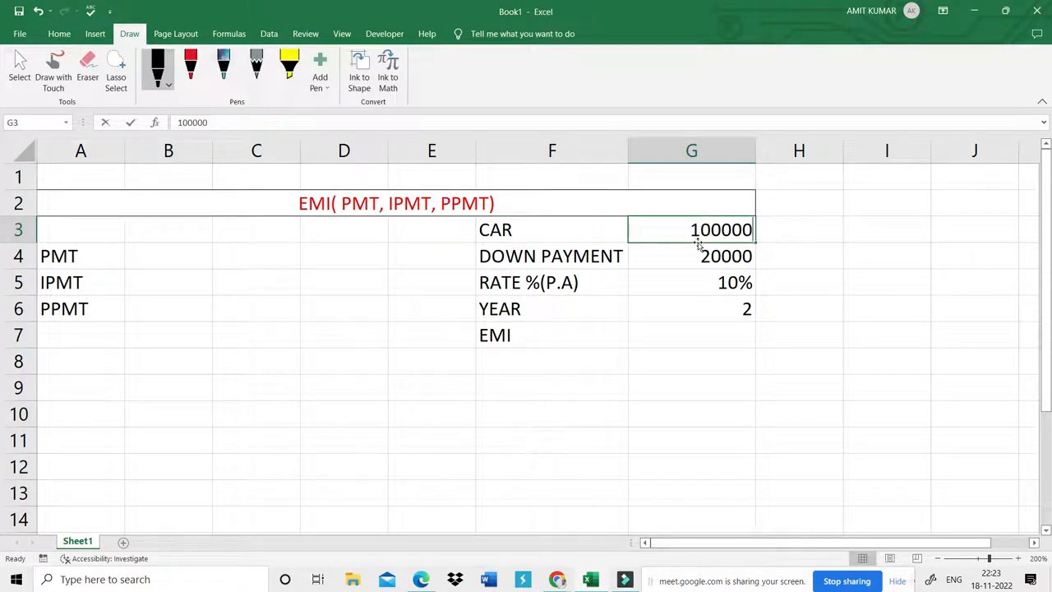
{"action": "key", "text": "BackSpace"}
{"action": "type", "text": "250000"}
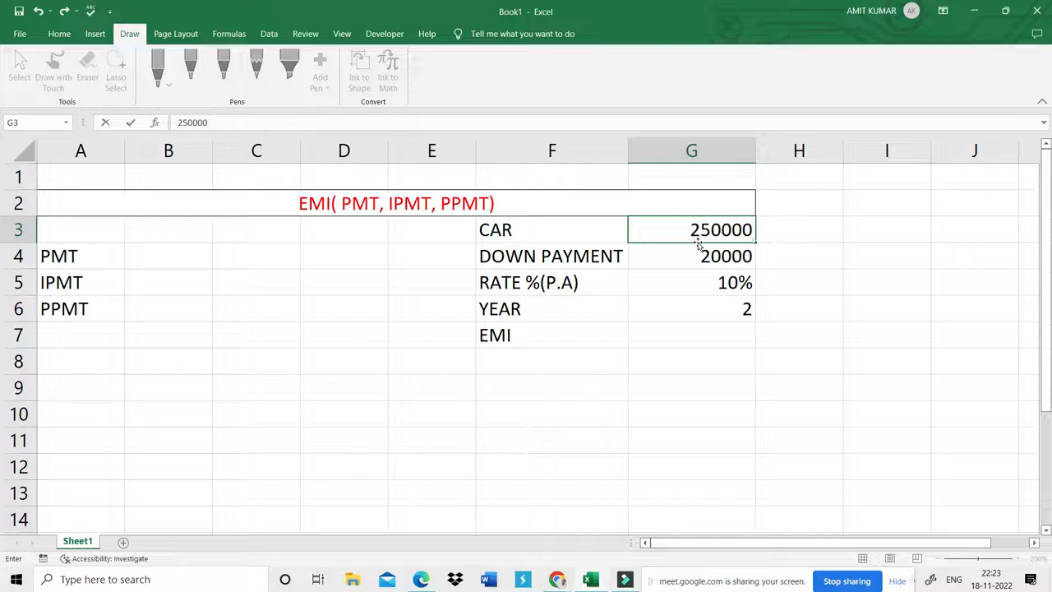
{"action": "key", "text": "Return"}
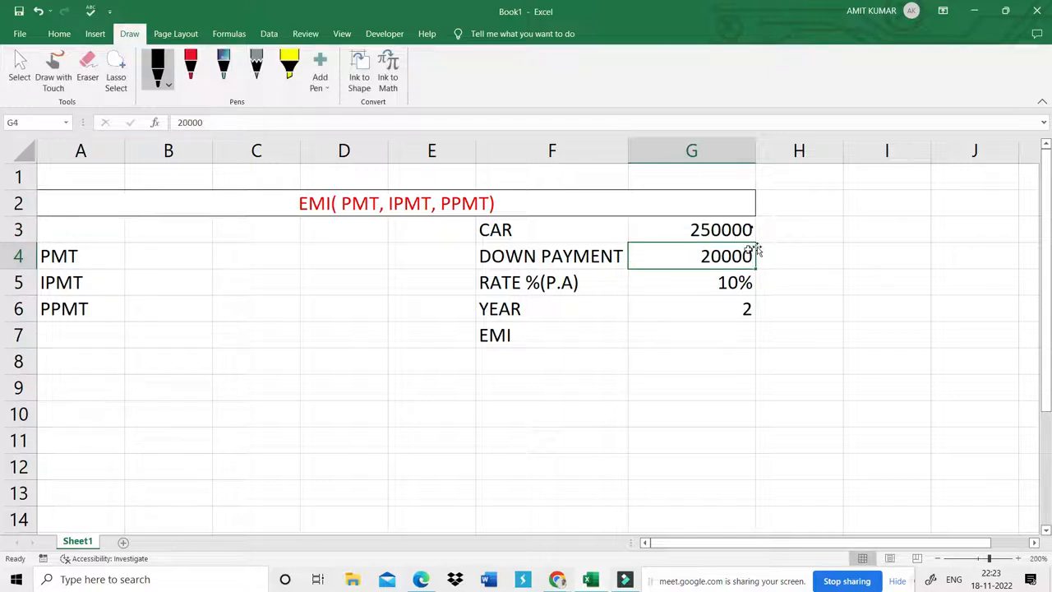
- Set the down payment in G4 to 50000
{"action": "key", "text": "BackSpace"}
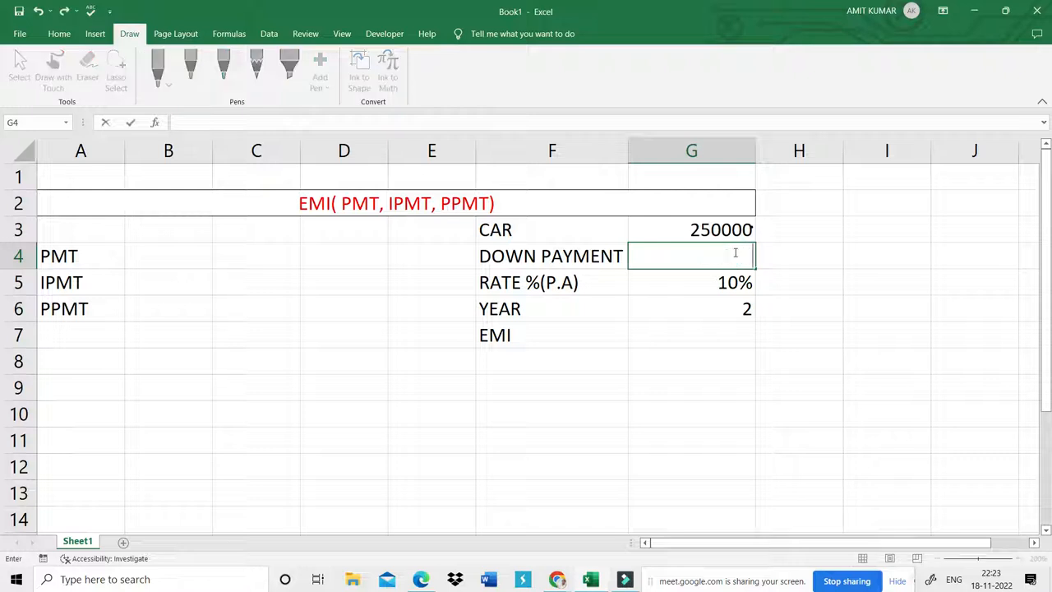
{"action": "type", "text": "50000"}
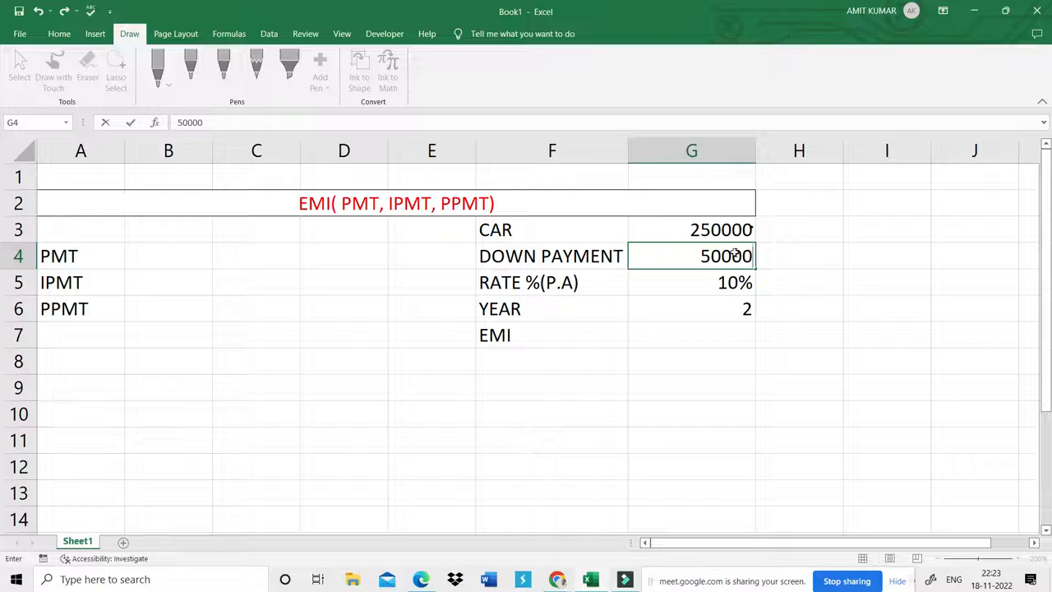
{"action": "key", "text": "Return"}
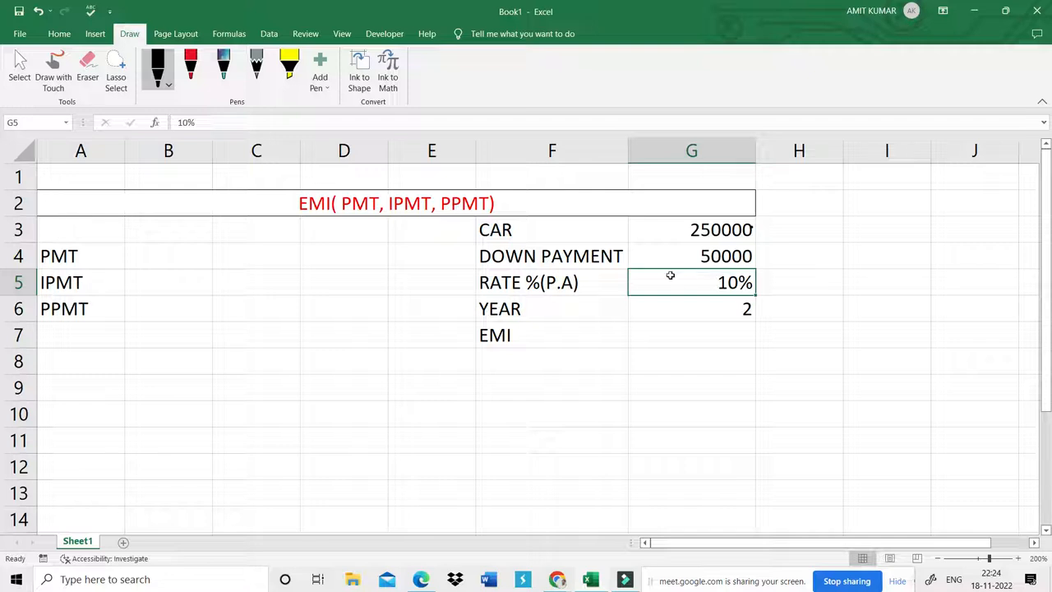
{"action": "left_click", "coordinate": [566, 289]}
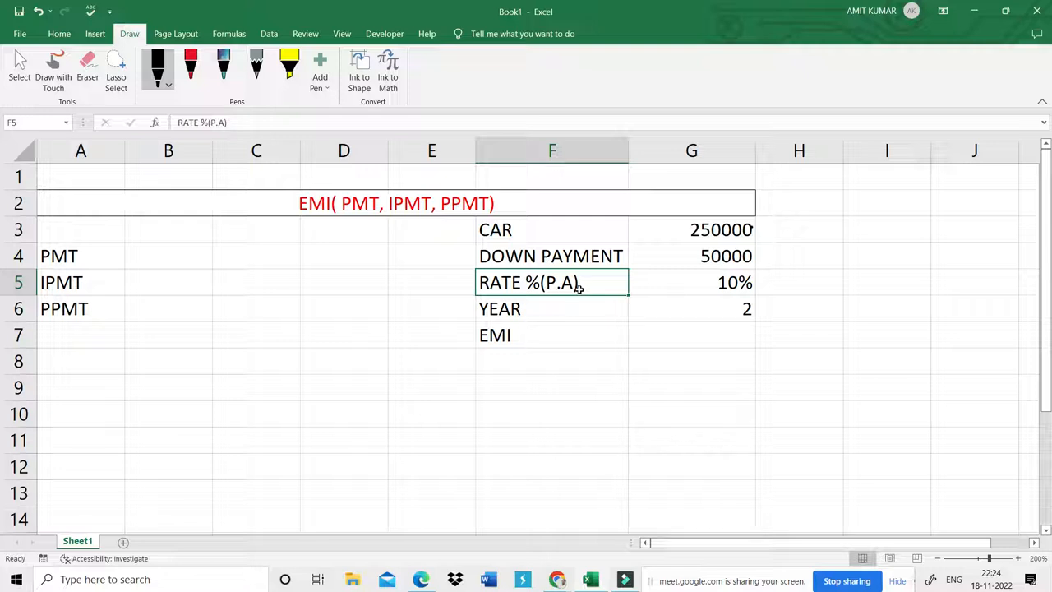
{"action": "left_click", "coordinate": [728, 283]}
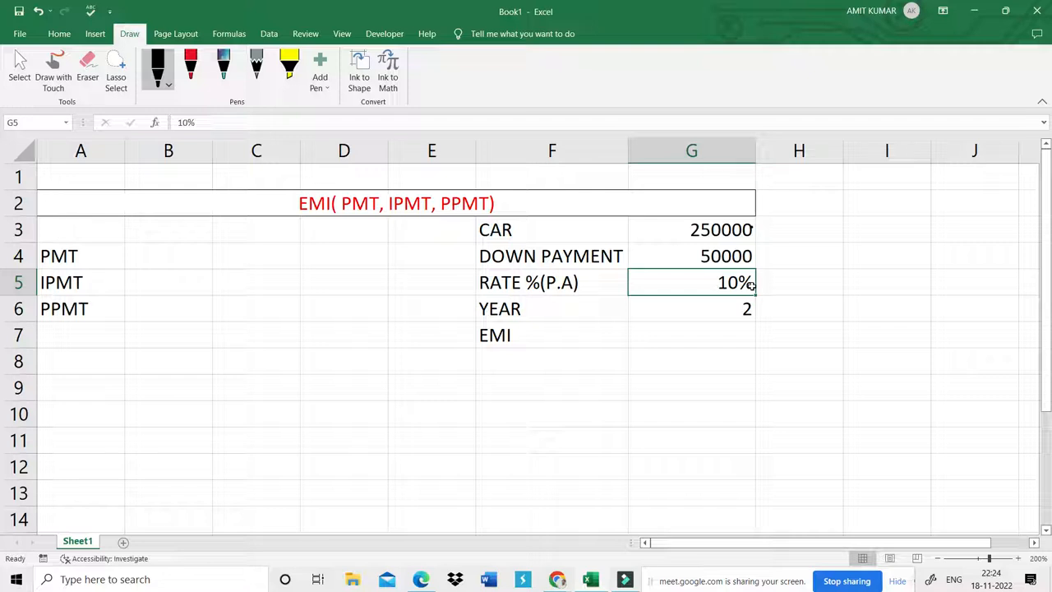
{"action": "left_click", "coordinate": [719, 318]}
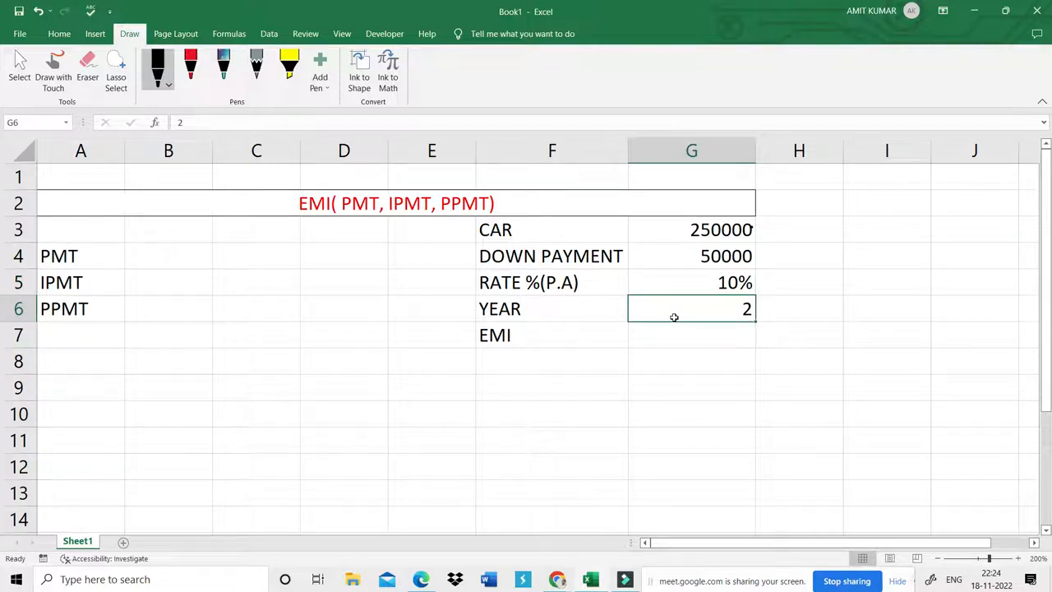
{"action": "left_click", "coordinate": [603, 308]}
{"action": "left_click", "coordinate": [733, 306]}
{"action": "left_click", "coordinate": [704, 335]}
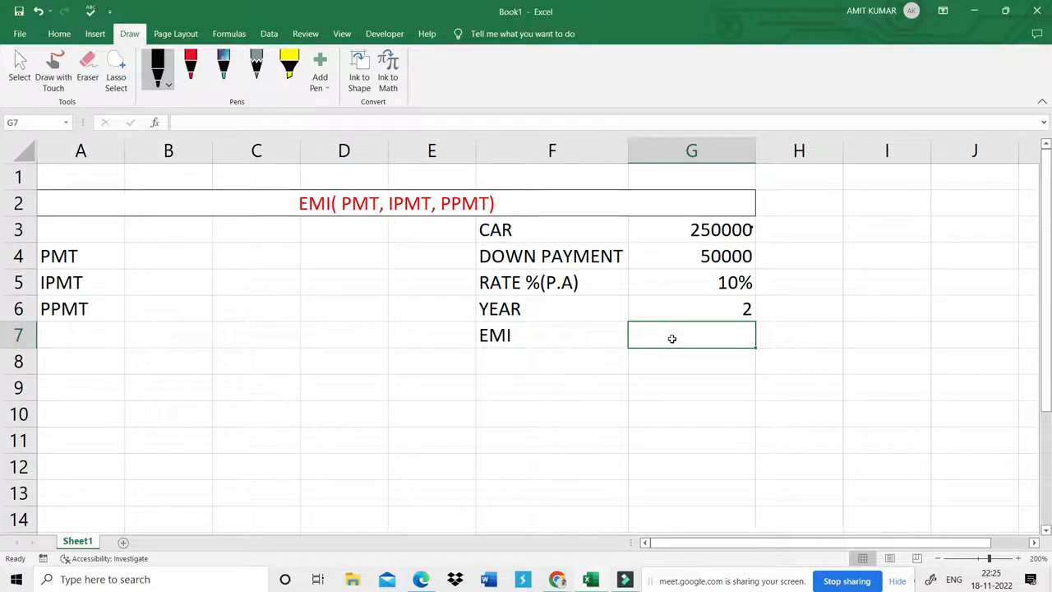
- Enter the label MON in cell E7, beside the EMI label
{"action": "left_click", "coordinate": [449, 346]}
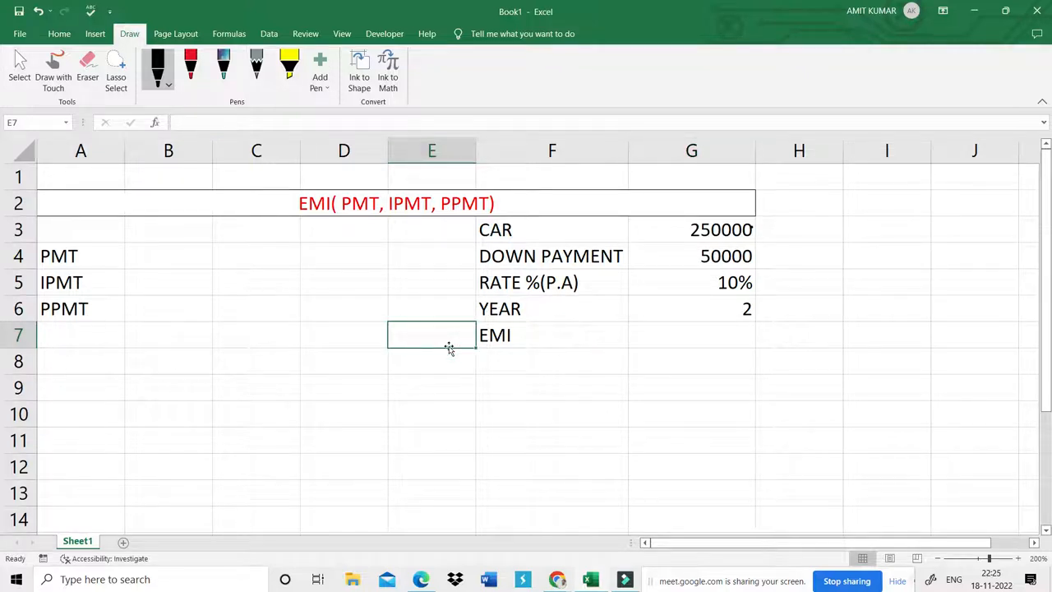
{"action": "type", "text": "MON"}
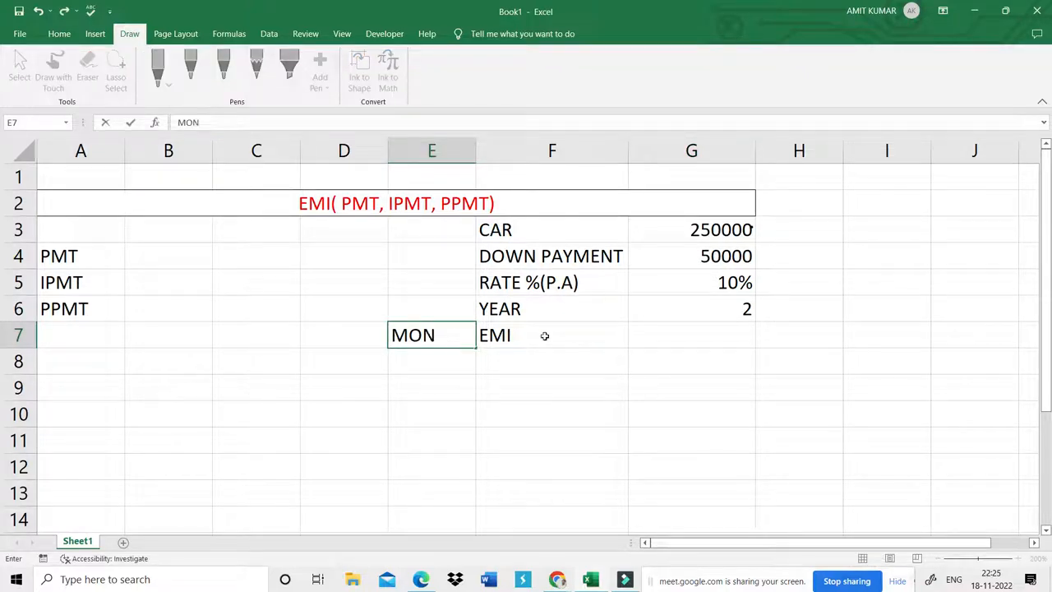
{"action": "left_click", "coordinate": [665, 337]}
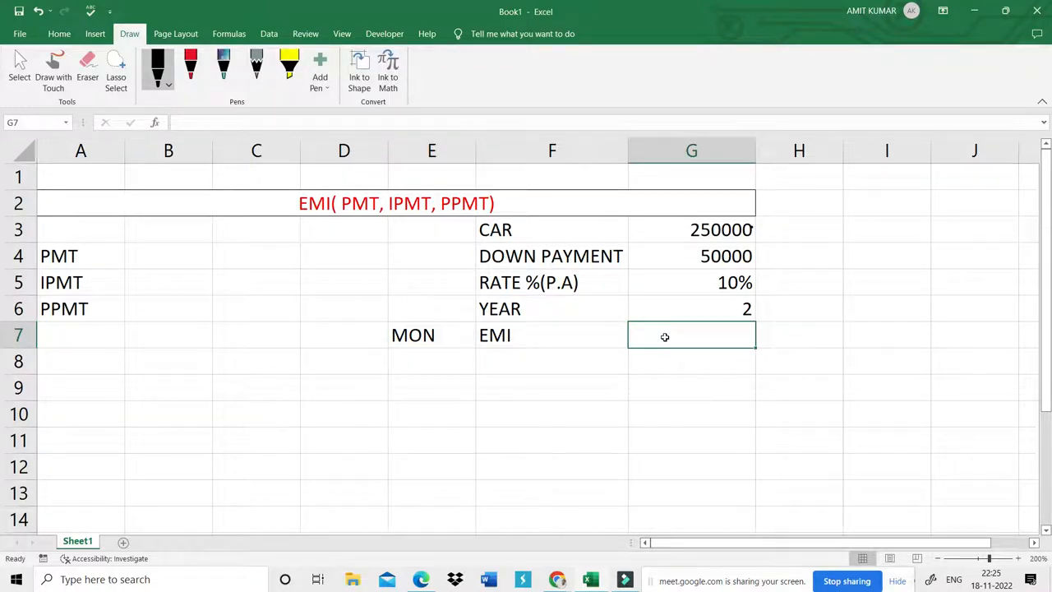
- Switch to EXCEL ADV.pdf in Edge and handwrite the car price as "Car :- 250 000" on page 1
{"action": "key", "text": "alt+Tab"}
{"action": "key", "text": "alt+Tab"}
{"action": "key", "text": "alt+Tab"}
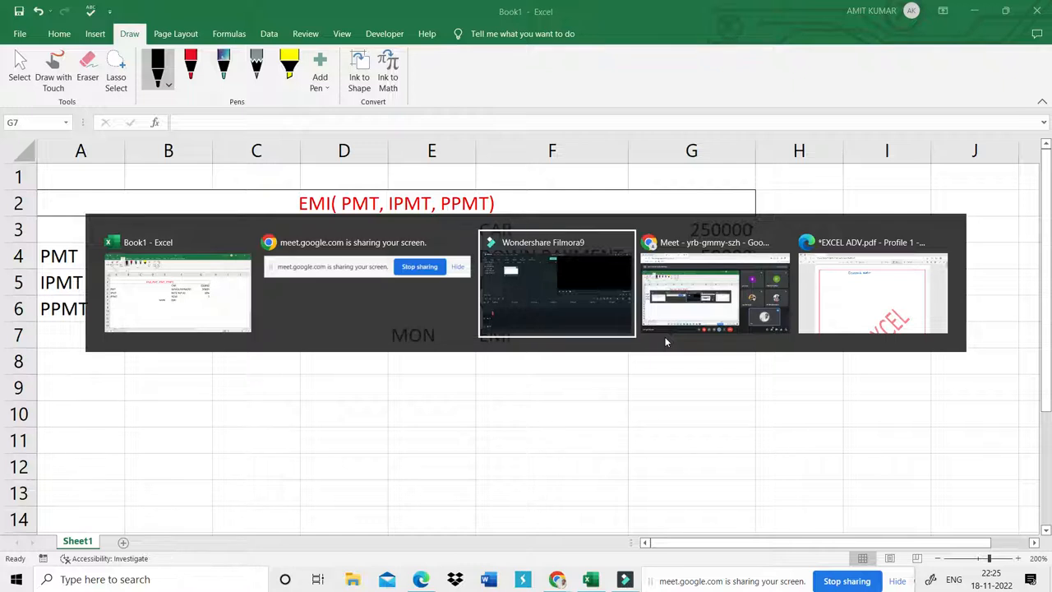
{"action": "key", "text": "alt+Tab"}
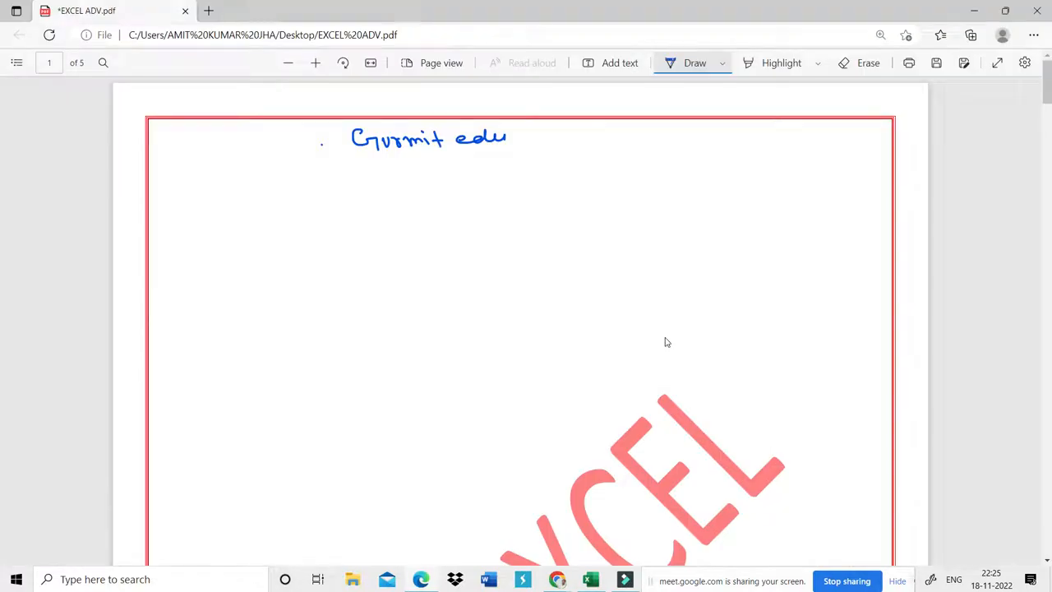
{"action": "mouse_move", "coordinate": [291, 214]}
{"action": "left_mouse_down"}
{"action": "mouse_move", "coordinate": [281, 209]}
{"action": "mouse_move", "coordinate": [300, 228]}
{"action": "left_mouse_up"}
{"action": "mouse_move", "coordinate": [311, 215]}
{"action": "left_mouse_down"}
{"action": "mouse_move", "coordinate": [301, 224]}
{"action": "mouse_move", "coordinate": [471, 212]}
{"action": "mouse_move", "coordinate": [477, 226]}
{"action": "left_mouse_up"}
{"action": "left_click", "coordinate": [352, 213]}
{"action": "left_click", "coordinate": [351, 220]}
{"action": "mouse_move", "coordinate": [484, 211]}
{"action": "left_mouse_down"}
{"action": "mouse_move", "coordinate": [489, 220]}
{"action": "mouse_move", "coordinate": [507, 215]}
{"action": "mouse_move", "coordinate": [493, 215]}
{"action": "left_mouse_up"}
{"action": "mouse_move", "coordinate": [534, 207]}
{"action": "left_mouse_down"}
{"action": "mouse_move", "coordinate": [528, 215]}
{"action": "mouse_move", "coordinate": [578, 207]}
{"action": "left_mouse_up"}
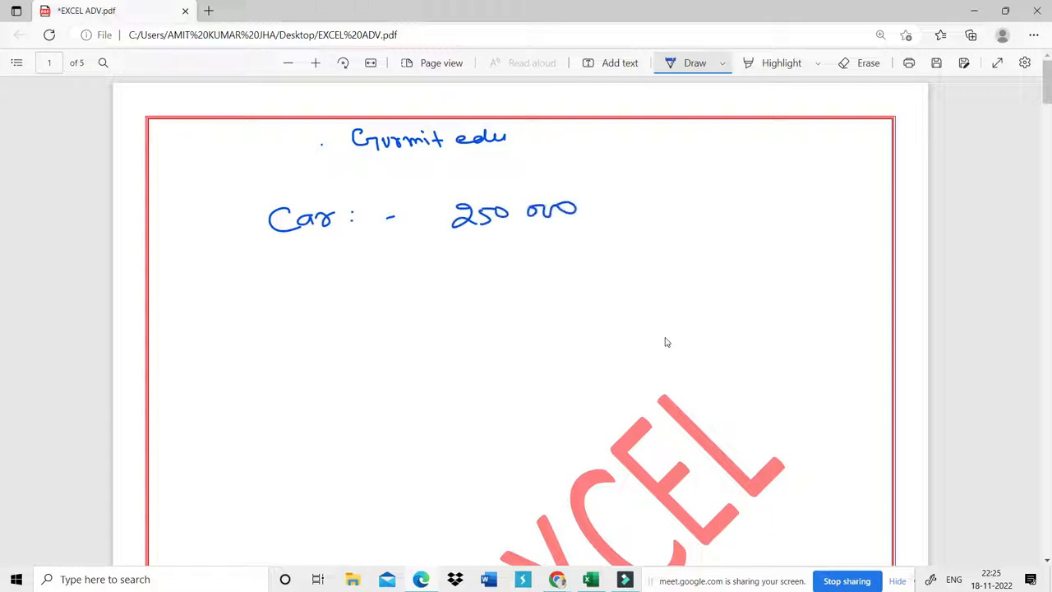
- Handwrite "D.P" with 50 000 below the car price, rule a line and write the difference 2,00,000
{"action": "left_click_drag", "start_coordinate": [265, 253], "coordinate": [266, 276]}
{"action": "mouse_move", "coordinate": [263, 253]}
{"action": "left_mouse_down"}
{"action": "mouse_move", "coordinate": [284, 256]}
{"action": "mouse_move", "coordinate": [271, 276]}
{"action": "left_mouse_up"}
{"action": "left_click", "coordinate": [302, 264]}
{"action": "mouse_move", "coordinate": [311, 255]}
{"action": "left_mouse_down"}
{"action": "mouse_move", "coordinate": [313, 279]}
{"action": "mouse_move", "coordinate": [311, 265]}
{"action": "left_mouse_up"}
{"action": "mouse_move", "coordinate": [483, 235]}
{"action": "left_mouse_down"}
{"action": "mouse_move", "coordinate": [484, 249]}
{"action": "mouse_move", "coordinate": [578, 230]}
{"action": "left_mouse_up"}
{"action": "left_click_drag", "start_coordinate": [455, 266], "coordinate": [595, 241]}
{"action": "mouse_move", "coordinate": [480, 280]}
{"action": "left_mouse_down"}
{"action": "mouse_move", "coordinate": [459, 305]}
{"action": "mouse_move", "coordinate": [492, 297]}
{"action": "left_mouse_up"}
{"action": "mouse_move", "coordinate": [495, 281]}
{"action": "left_mouse_down"}
{"action": "mouse_move", "coordinate": [506, 290]}
{"action": "mouse_move", "coordinate": [582, 268]}
{"action": "mouse_move", "coordinate": [523, 295]}
{"action": "left_mouse_up"}
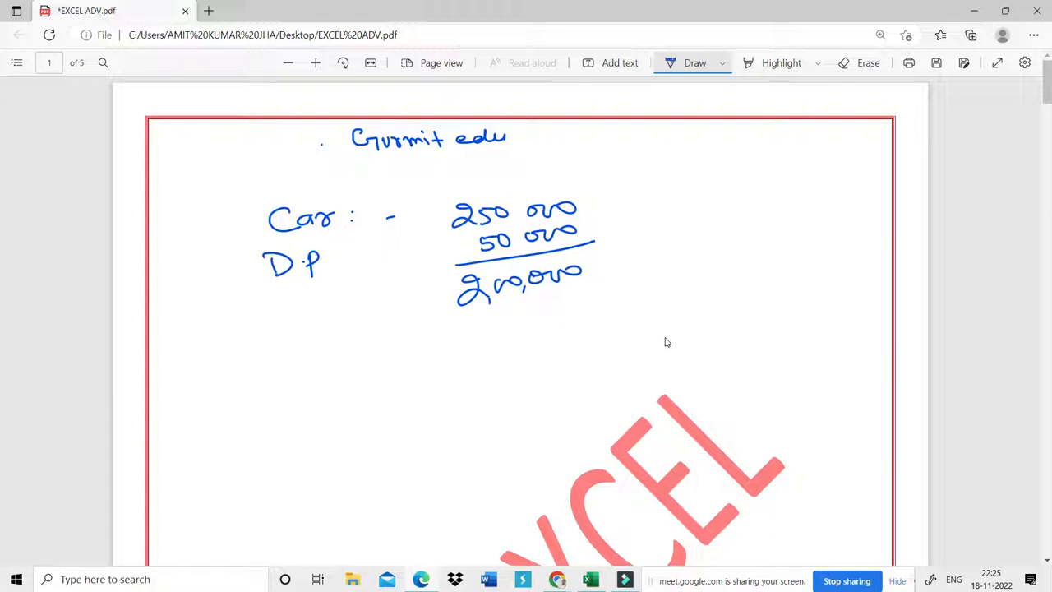
- Handwrite "Rate % PA =" with 10% beneath the subtraction, and add a "month =" line below it
{"action": "mouse_move", "coordinate": [283, 334]}
{"action": "left_mouse_down"}
{"action": "mouse_move", "coordinate": [276, 365]}
{"action": "mouse_move", "coordinate": [393, 355]}
{"action": "mouse_move", "coordinate": [399, 345]}
{"action": "left_mouse_up"}
{"action": "left_click_drag", "start_coordinate": [413, 335], "coordinate": [406, 351]}
{"action": "mouse_move", "coordinate": [415, 329]}
{"action": "left_mouse_down"}
{"action": "mouse_move", "coordinate": [424, 351]}
{"action": "mouse_move", "coordinate": [422, 342]}
{"action": "left_mouse_up"}
{"action": "left_click_drag", "start_coordinate": [429, 338], "coordinate": [437, 338]}
{"action": "left_click_drag", "start_coordinate": [431, 343], "coordinate": [439, 343]}
{"action": "mouse_move", "coordinate": [499, 317]}
{"action": "left_mouse_down"}
{"action": "mouse_move", "coordinate": [497, 332]}
{"action": "mouse_move", "coordinate": [511, 318]}
{"action": "mouse_move", "coordinate": [530, 331]}
{"action": "left_mouse_up"}
{"action": "left_click_drag", "start_coordinate": [522, 324], "coordinate": [528, 324]}
{"action": "mouse_move", "coordinate": [283, 403]}
{"action": "left_mouse_down"}
{"action": "mouse_move", "coordinate": [321, 388]}
{"action": "mouse_move", "coordinate": [349, 393]}
{"action": "left_mouse_up"}
{"action": "mouse_move", "coordinate": [340, 383]}
{"action": "left_mouse_down"}
{"action": "mouse_move", "coordinate": [357, 379]}
{"action": "mouse_move", "coordinate": [360, 391]}
{"action": "mouse_move", "coordinate": [408, 370]}
{"action": "left_mouse_up"}
{"action": "left_click_drag", "start_coordinate": [407, 379], "coordinate": [420, 377]}
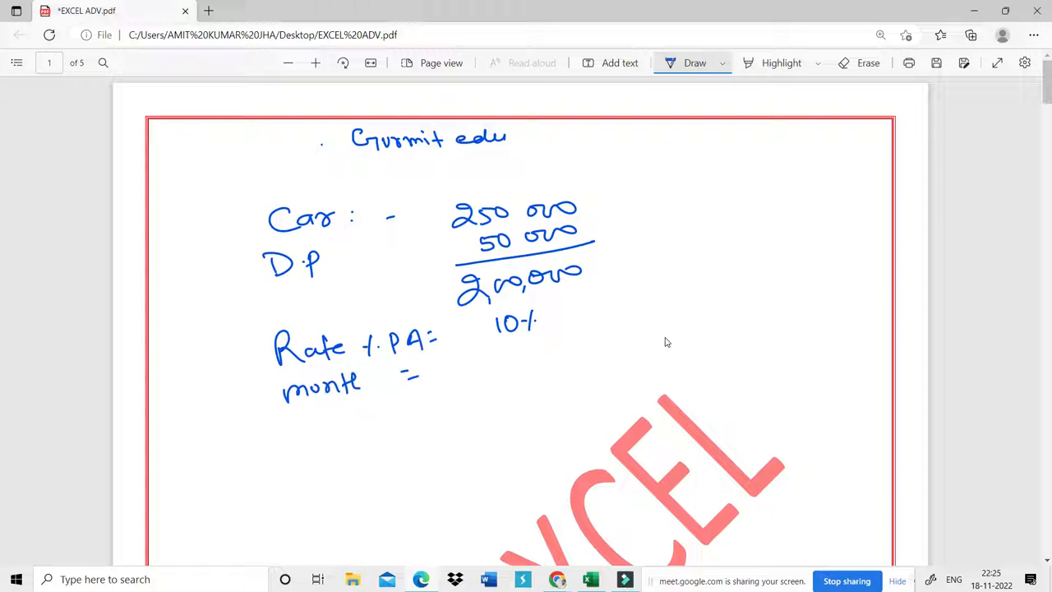
- Underline the PA mark, handwrite 2 below the 10%, and add "EMI ?" with a double underline
{"action": "mouse_move", "coordinate": [380, 352]}
{"action": "left_mouse_down"}
{"action": "mouse_move", "coordinate": [383, 373]}
{"action": "mouse_move", "coordinate": [435, 346]}
{"action": "mouse_move", "coordinate": [529, 347]}
{"action": "left_mouse_up"}
{"action": "mouse_move", "coordinate": [423, 403]}
{"action": "left_mouse_down"}
{"action": "mouse_move", "coordinate": [437, 393]}
{"action": "mouse_move", "coordinate": [444, 402]}
{"action": "left_mouse_up"}
{"action": "mouse_move", "coordinate": [465, 385]}
{"action": "left_mouse_down"}
{"action": "mouse_move", "coordinate": [457, 401]}
{"action": "mouse_move", "coordinate": [499, 391]}
{"action": "left_mouse_up"}
{"action": "mouse_move", "coordinate": [503, 383]}
{"action": "left_mouse_down"}
{"action": "mouse_move", "coordinate": [503, 398]}
{"action": "mouse_move", "coordinate": [534, 383]}
{"action": "left_mouse_up"}
{"action": "left_click_drag", "start_coordinate": [539, 395], "coordinate": [582, 402]}
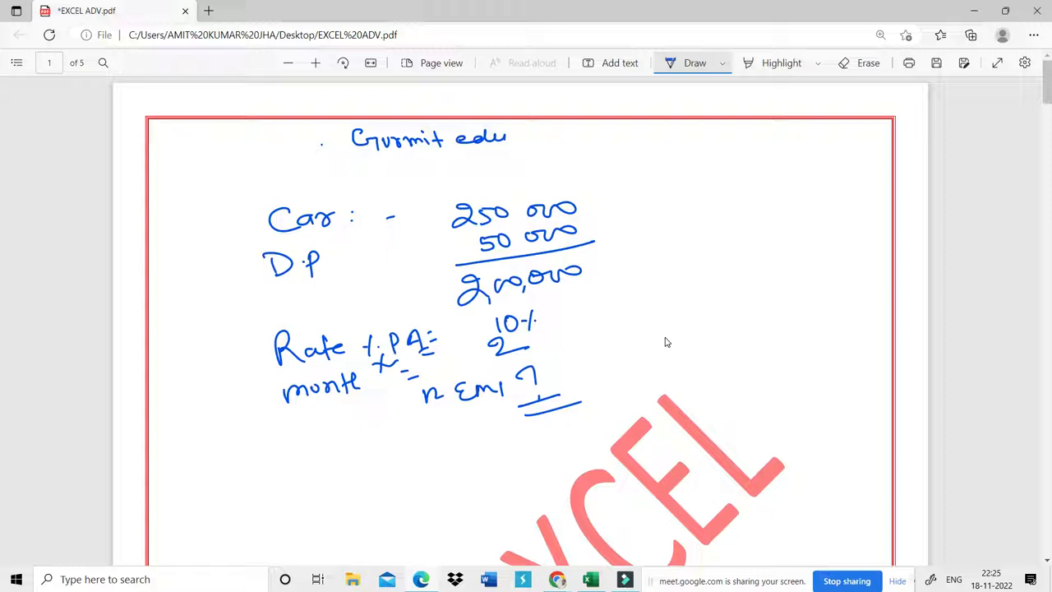
- Handwrite the monthly rate conversion "10% = /12 =" beside the car figures, with an arrow curving from 10% to the divisor
{"action": "mouse_move", "coordinate": [667, 208]}
{"action": "left_mouse_down"}
{"action": "mouse_move", "coordinate": [704, 256]}
{"action": "mouse_move", "coordinate": [713, 243]}
{"action": "mouse_move", "coordinate": [730, 256]}
{"action": "mouse_move", "coordinate": [766, 249]}
{"action": "mouse_move", "coordinate": [720, 220]}
{"action": "mouse_move", "coordinate": [760, 199]}
{"action": "mouse_move", "coordinate": [792, 215]}
{"action": "mouse_move", "coordinate": [797, 239]}
{"action": "mouse_move", "coordinate": [809, 229]}
{"action": "left_mouse_up"}
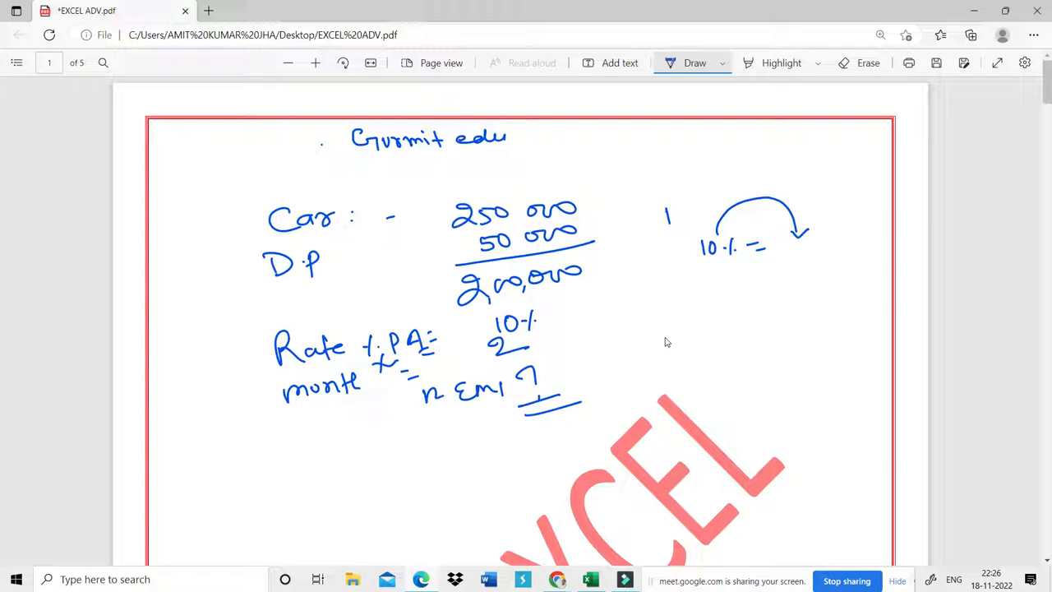
{"action": "mouse_move", "coordinate": [780, 246]}
{"action": "left_mouse_down"}
{"action": "mouse_move", "coordinate": [782, 262]}
{"action": "mouse_move", "coordinate": [806, 259]}
{"action": "mouse_move", "coordinate": [774, 254]}
{"action": "mouse_move", "coordinate": [772, 270]}
{"action": "mouse_move", "coordinate": [832, 254]}
{"action": "left_mouse_up"}
{"action": "left_click_drag", "start_coordinate": [818, 264], "coordinate": [836, 261]}
- Handwrite "Year 2 x 12 = 24" below the rate conversion and circle the 2
{"action": "mouse_move", "coordinate": [645, 288]}
{"action": "left_mouse_down"}
{"action": "mouse_move", "coordinate": [631, 317]}
{"action": "mouse_move", "coordinate": [637, 307]}
{"action": "left_mouse_up"}
{"action": "mouse_move", "coordinate": [647, 303]}
{"action": "left_mouse_down"}
{"action": "mouse_move", "coordinate": [712, 291]}
{"action": "mouse_move", "coordinate": [721, 307]}
{"action": "mouse_move", "coordinate": [744, 306]}
{"action": "mouse_move", "coordinate": [712, 325]}
{"action": "mouse_move", "coordinate": [719, 314]}
{"action": "left_mouse_up"}
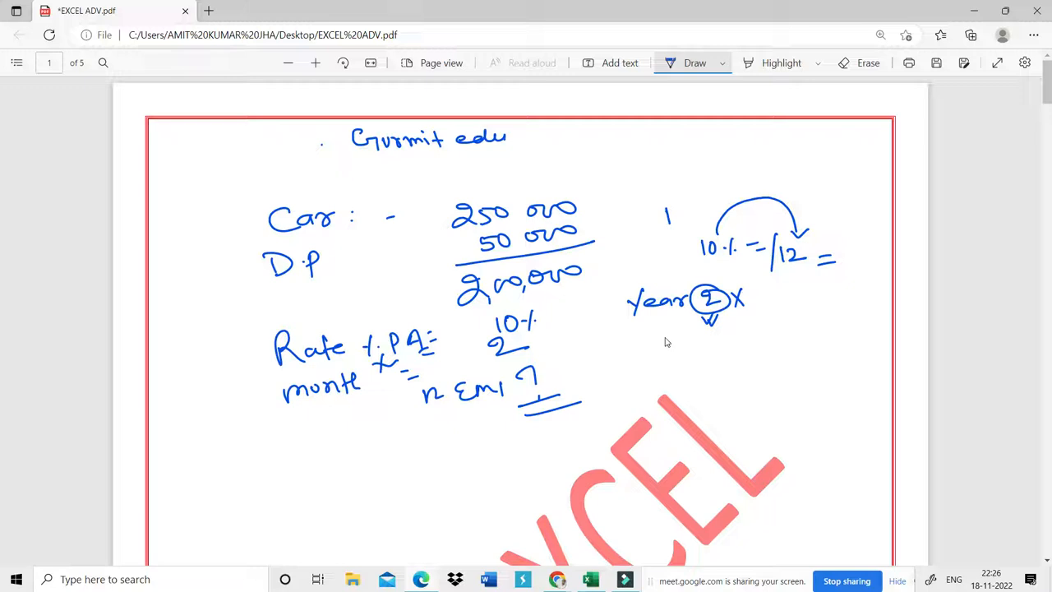
{"action": "mouse_move", "coordinate": [750, 292]}
{"action": "left_mouse_down"}
{"action": "mouse_move", "coordinate": [751, 306]}
{"action": "mouse_move", "coordinate": [801, 296]}
{"action": "mouse_move", "coordinate": [861, 299]}
{"action": "mouse_move", "coordinate": [859, 309]}
{"action": "left_mouse_up"}
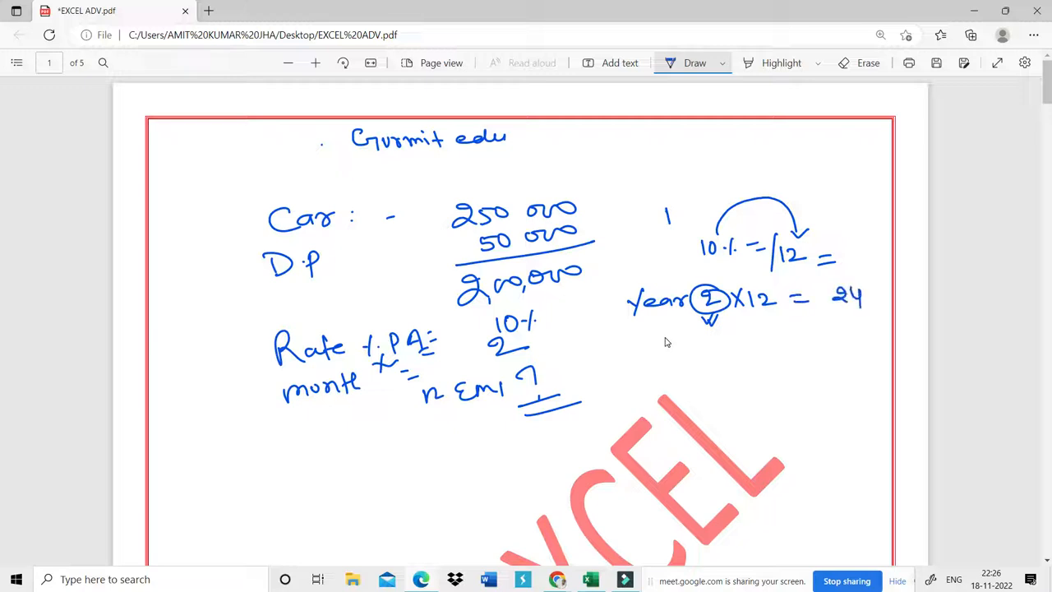
- Handwrite the further month conversions "3 x 12 = 36" and "4 x 12 =" below the two-year line
{"action": "mouse_move", "coordinate": [709, 328]}
{"action": "left_mouse_down"}
{"action": "mouse_move", "coordinate": [710, 340]}
{"action": "mouse_move", "coordinate": [736, 344]}
{"action": "mouse_move", "coordinate": [727, 344]}
{"action": "mouse_move", "coordinate": [758, 329]}
{"action": "mouse_move", "coordinate": [776, 338]}
{"action": "mouse_move", "coordinate": [831, 327]}
{"action": "mouse_move", "coordinate": [821, 337]}
{"action": "left_mouse_up"}
{"action": "left_click_drag", "start_coordinate": [842, 321], "coordinate": [840, 333]}
{"action": "left_click_drag", "start_coordinate": [712, 356], "coordinate": [721, 374]}
{"action": "mouse_move", "coordinate": [734, 357]}
{"action": "left_mouse_down"}
{"action": "mouse_move", "coordinate": [743, 370]}
{"action": "mouse_move", "coordinate": [733, 370]}
{"action": "left_mouse_up"}
{"action": "mouse_move", "coordinate": [756, 355]}
{"action": "left_mouse_down"}
{"action": "mouse_move", "coordinate": [757, 370]}
{"action": "mouse_move", "coordinate": [817, 352]}
{"action": "left_mouse_up"}
{"action": "left_click_drag", "start_coordinate": [806, 361], "coordinate": [820, 360]}
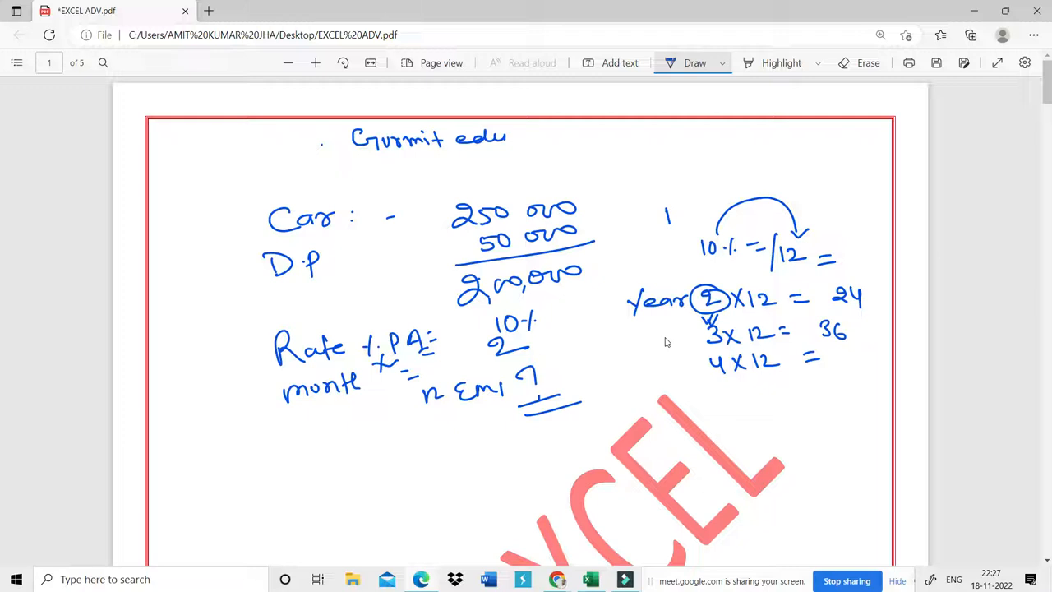
- Circle the rate and month conversions, underline and tick the multiplications, and loop the year values 2, 3 and 4
{"action": "mouse_move", "coordinate": [697, 228]}
{"action": "left_mouse_down"}
{"action": "mouse_move", "coordinate": [676, 360]}
{"action": "mouse_move", "coordinate": [809, 387]}
{"action": "mouse_move", "coordinate": [863, 306]}
{"action": "mouse_move", "coordinate": [735, 209]}
{"action": "left_mouse_up"}
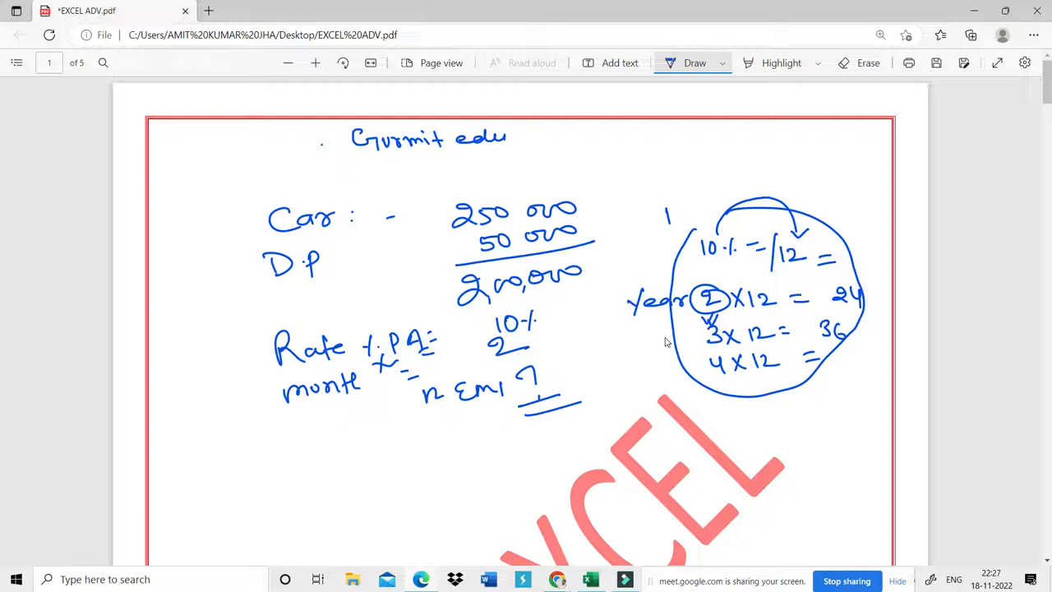
{"action": "mouse_move", "coordinate": [732, 314]}
{"action": "left_mouse_down"}
{"action": "mouse_move", "coordinate": [766, 317]}
{"action": "mouse_move", "coordinate": [782, 303]}
{"action": "left_mouse_up"}
{"action": "left_click_drag", "start_coordinate": [820, 309], "coordinate": [858, 296]}
{"action": "mouse_move", "coordinate": [720, 355]}
{"action": "left_mouse_down"}
{"action": "mouse_move", "coordinate": [750, 330]}
{"action": "mouse_move", "coordinate": [841, 330]}
{"action": "left_mouse_up"}
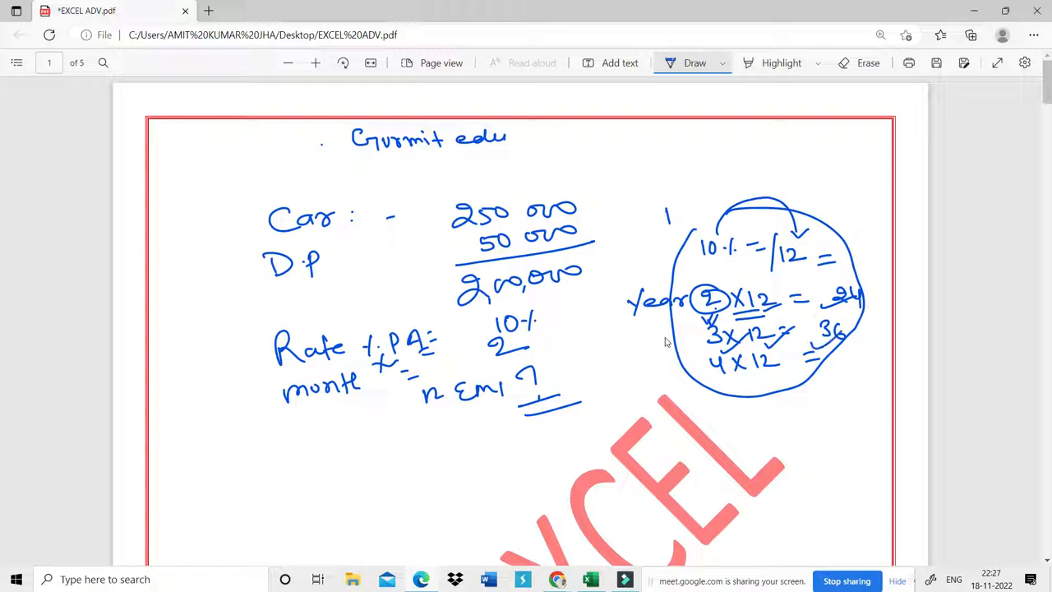
{"action": "mouse_move", "coordinate": [703, 274]}
{"action": "left_mouse_down"}
{"action": "mouse_move", "coordinate": [688, 327]}
{"action": "mouse_move", "coordinate": [750, 380]}
{"action": "mouse_move", "coordinate": [699, 274]}
{"action": "left_mouse_up"}
{"action": "mouse_move", "coordinate": [777, 288]}
{"action": "left_mouse_down"}
{"action": "mouse_move", "coordinate": [764, 309]}
{"action": "mouse_move", "coordinate": [774, 303]}
{"action": "left_mouse_up"}
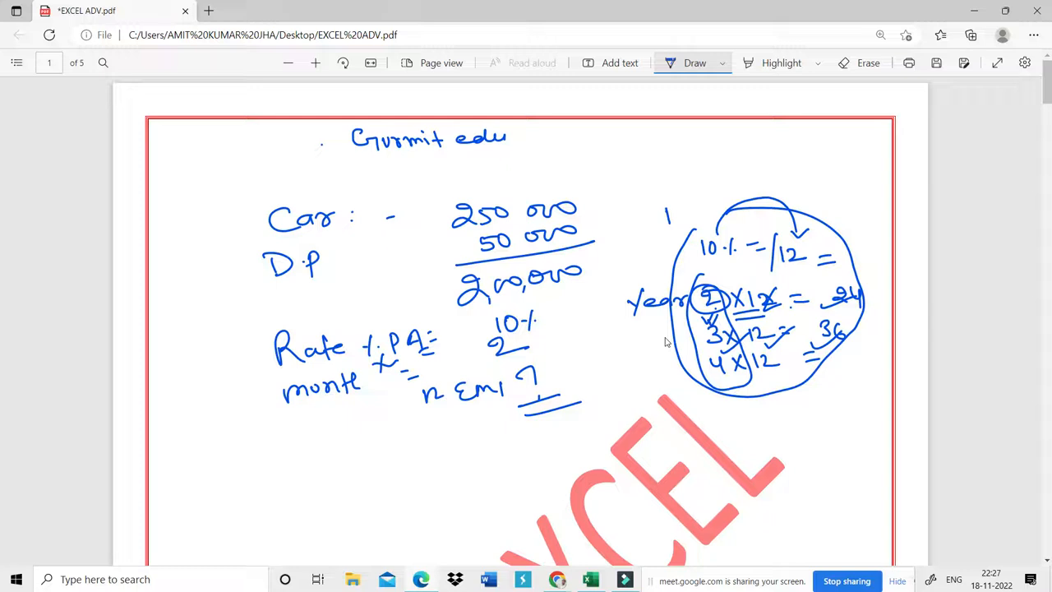
- Switch from the annotated PDF to the Book1 workbook in Excel
{"action": "key", "text": "alt+Tab"}
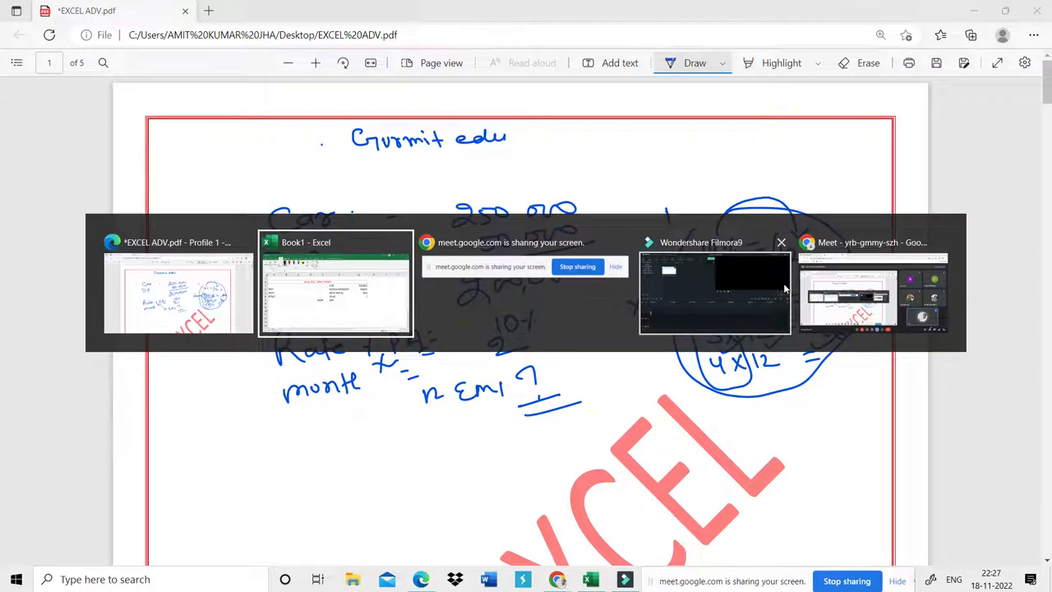
{"action": "key", "text": "alt+Tab"}
{"action": "key", "text": "alt+Tab"}
{"action": "key", "text": "alt+Tab"}
{"action": "key", "text": "alt+Tab"}
{"action": "key", "text": "alt+Tab"}
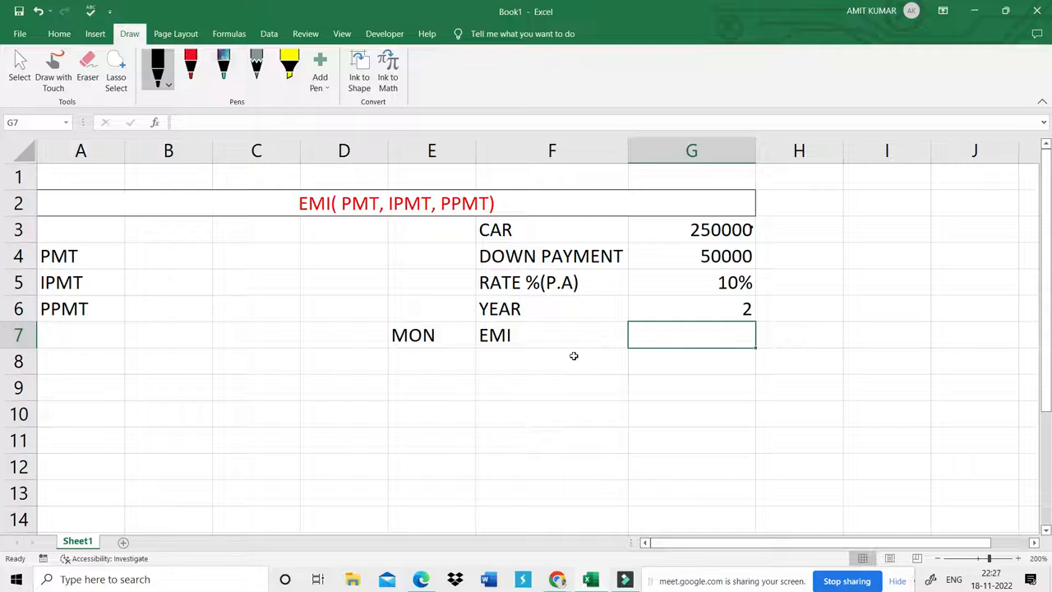
- Begin a PMT formula in the EMI cell G7 with G5/12 as the monthly rate argument
{"action": "type", "text": "="}
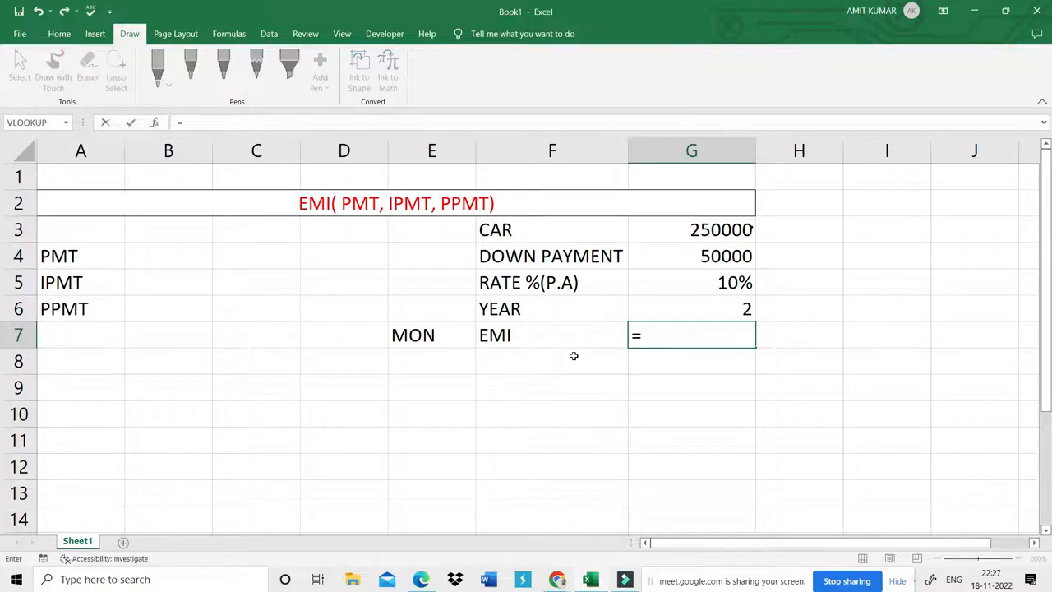
{"action": "type", "text": "PM"}
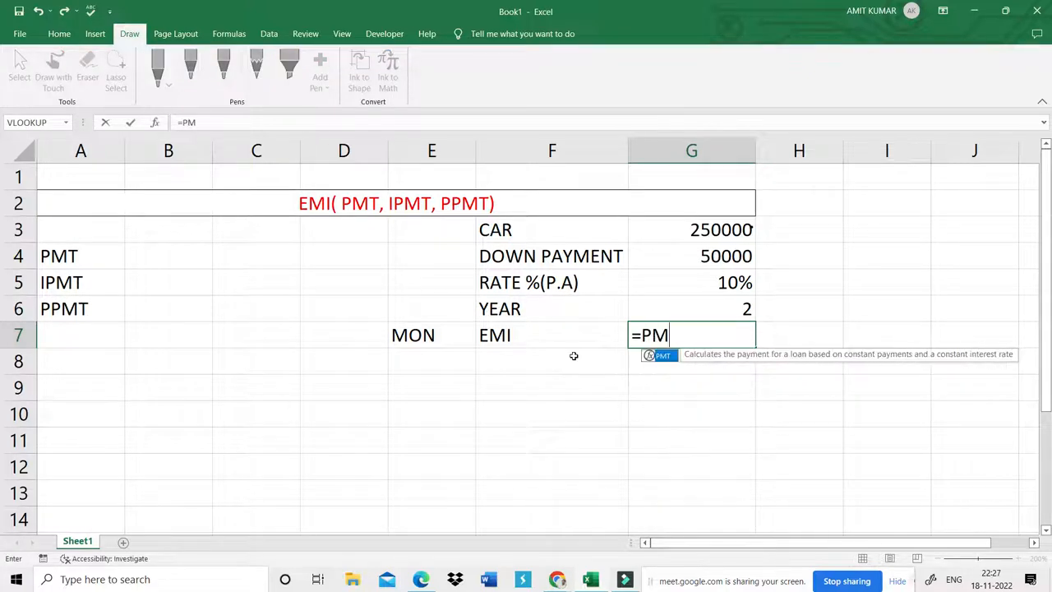
{"action": "type", "text": "T("}
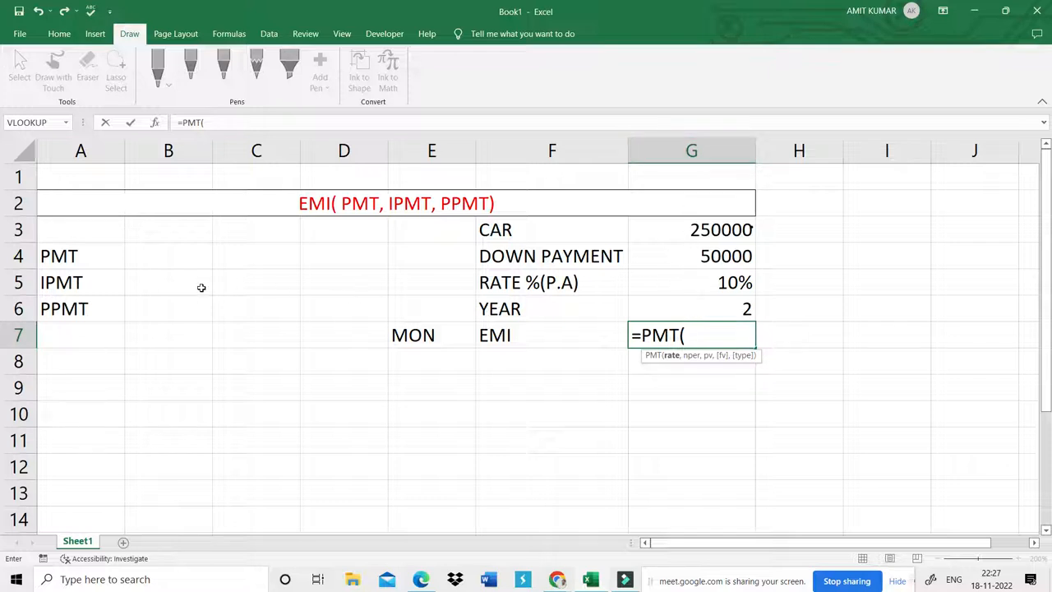
{"action": "left_click", "coordinate": [704, 282]}
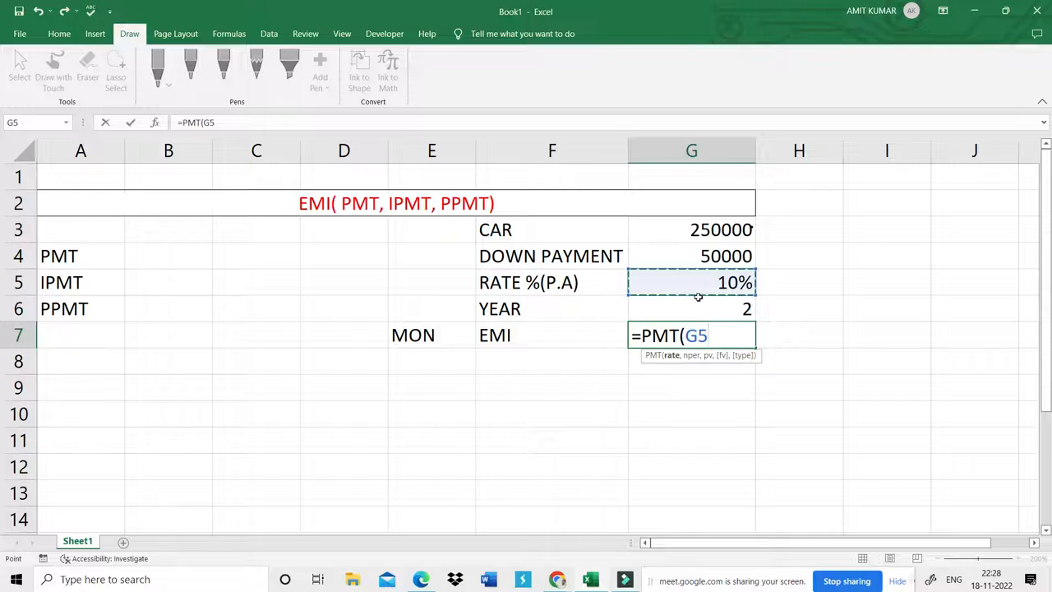
{"action": "type", "text": "/"}
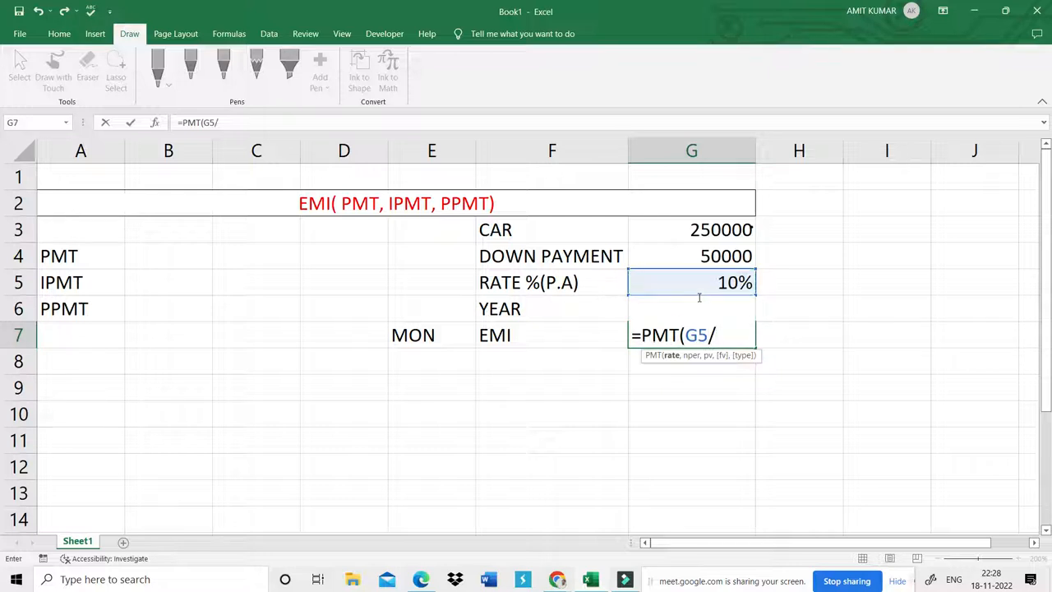
{"action": "type", "text": "12,"}
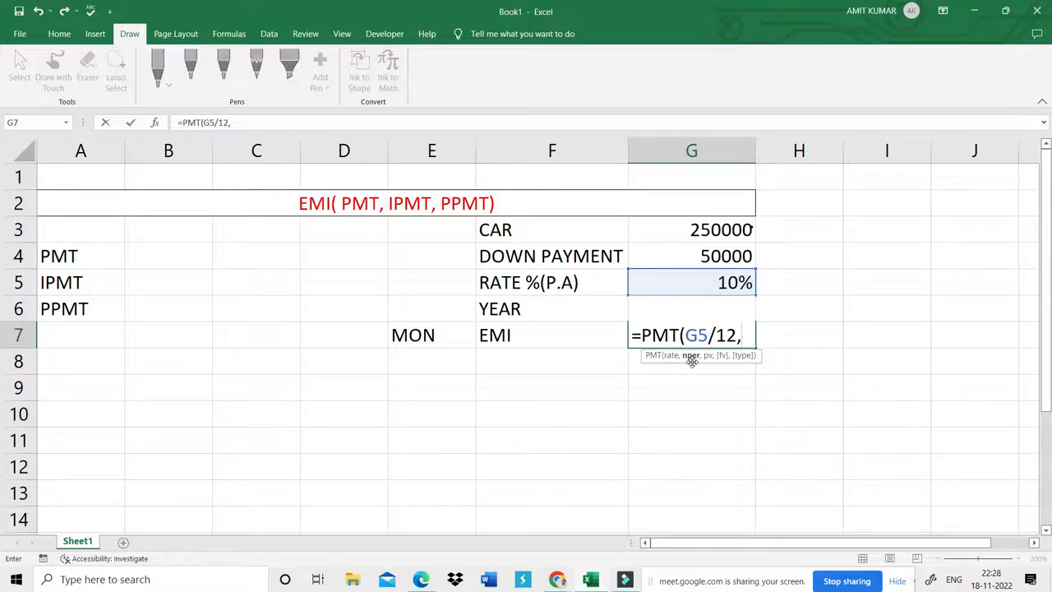
- Complete the PMT formula with G6*12 as the number of periods and G3-G4 as the present value
{"action": "type", "text": "G"}
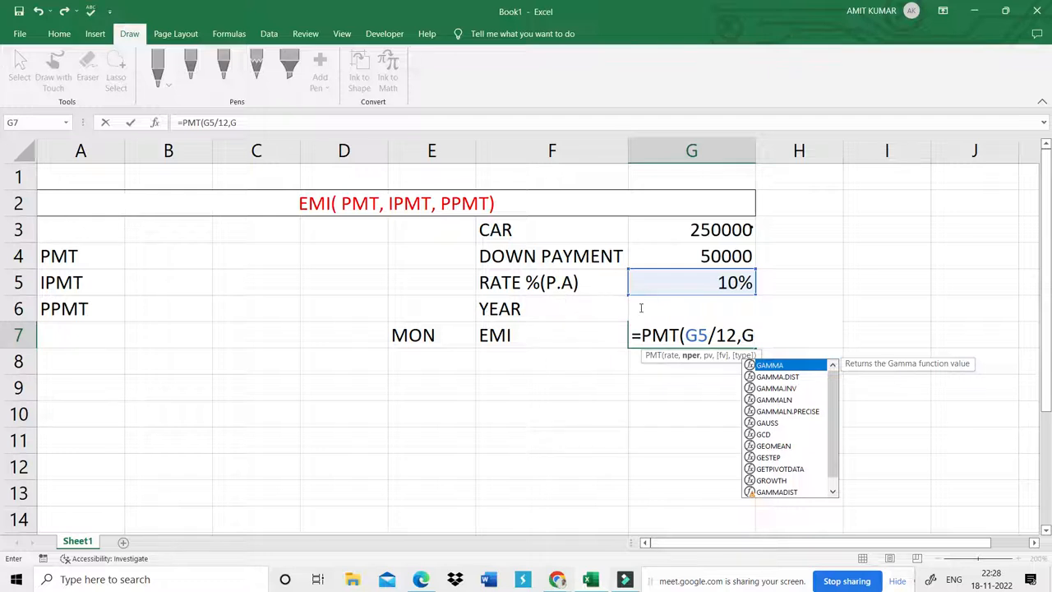
{"action": "type", "text": " 6"}
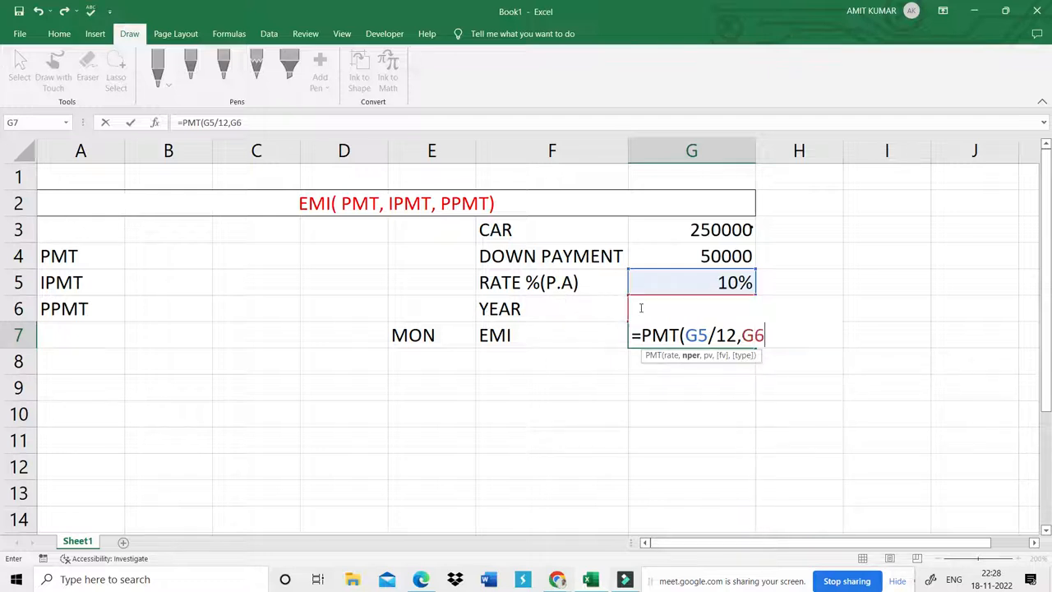
{"action": "type", "text": "*12,"}
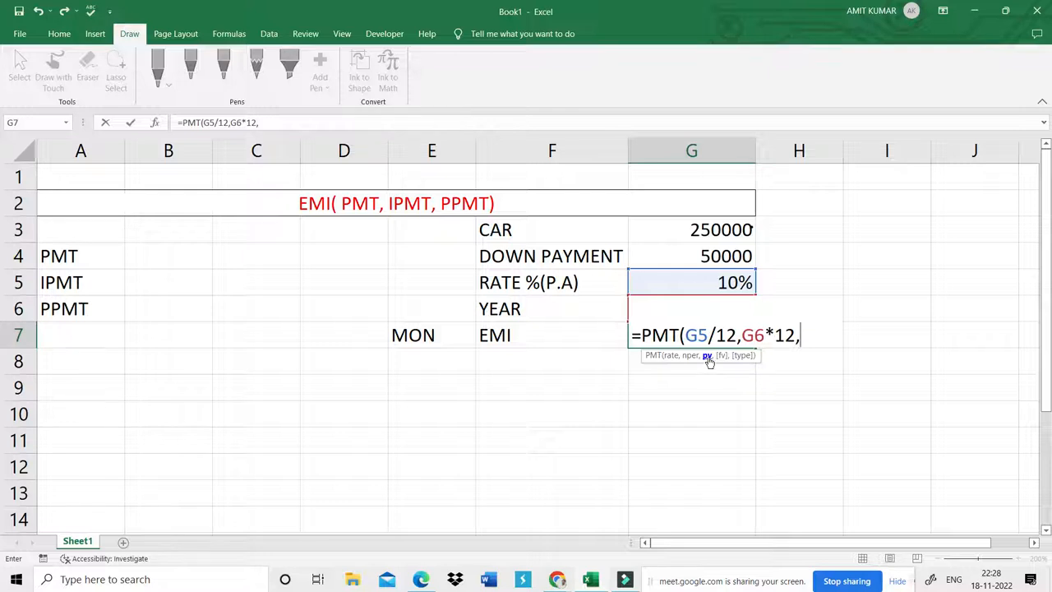
{"action": "left_click", "coordinate": [722, 230]}
{"action": "type", "text": "-"}
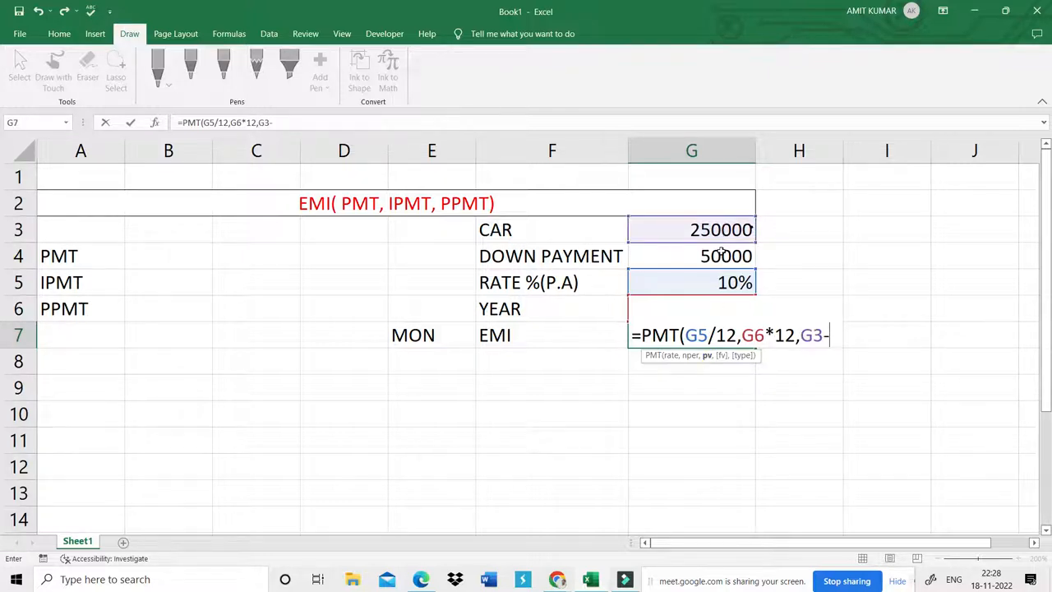
{"action": "left_click", "coordinate": [721, 255]}
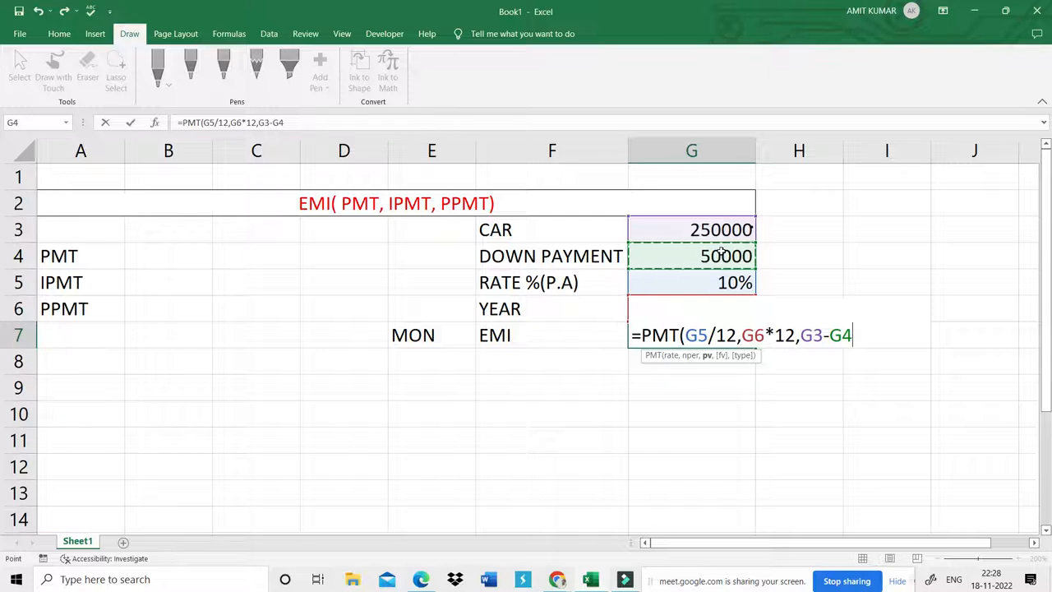
{"action": "type", "text": ")"}
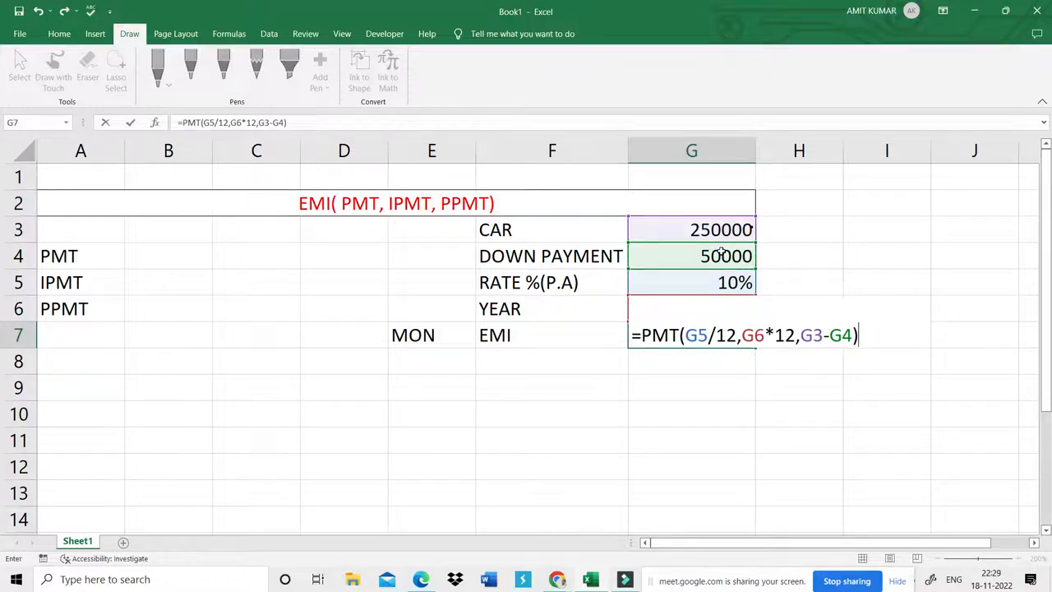
{"action": "key", "text": "Return"}
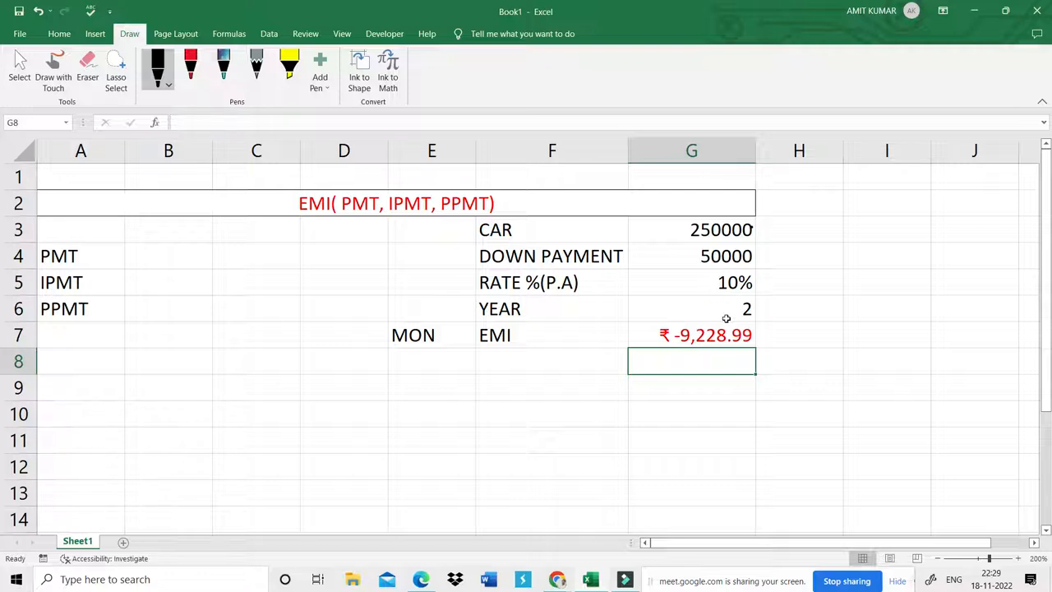
- Set the loan term in the YEAR cell G6 to 5 to recalculate the EMI
{"action": "left_click", "coordinate": [726, 314]}
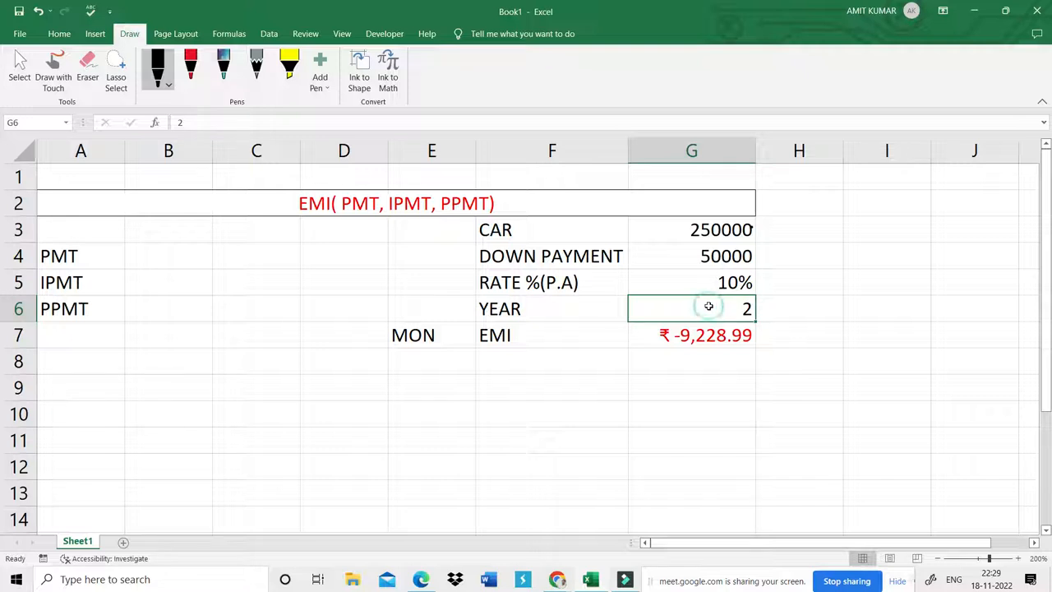
{"action": "left_click", "coordinate": [700, 334]}
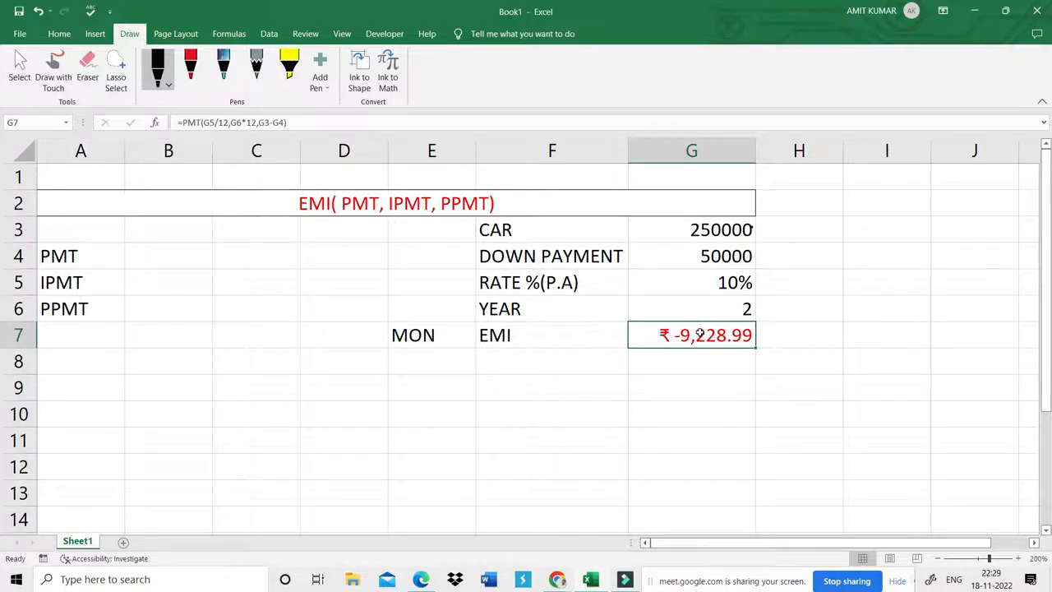
{"action": "left_click", "coordinate": [699, 299]}
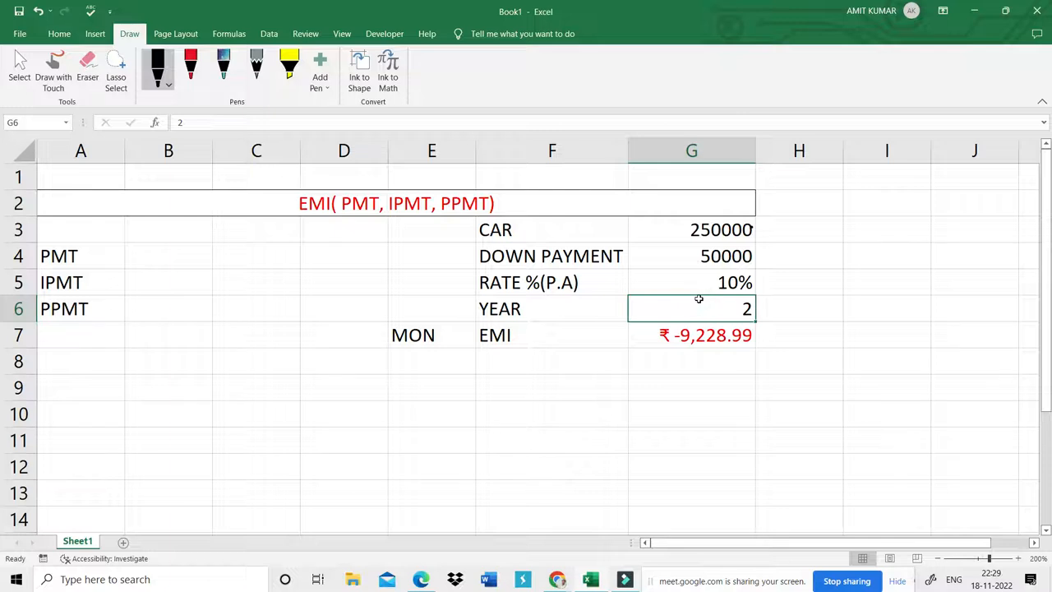
{"action": "left_click", "coordinate": [716, 253]}
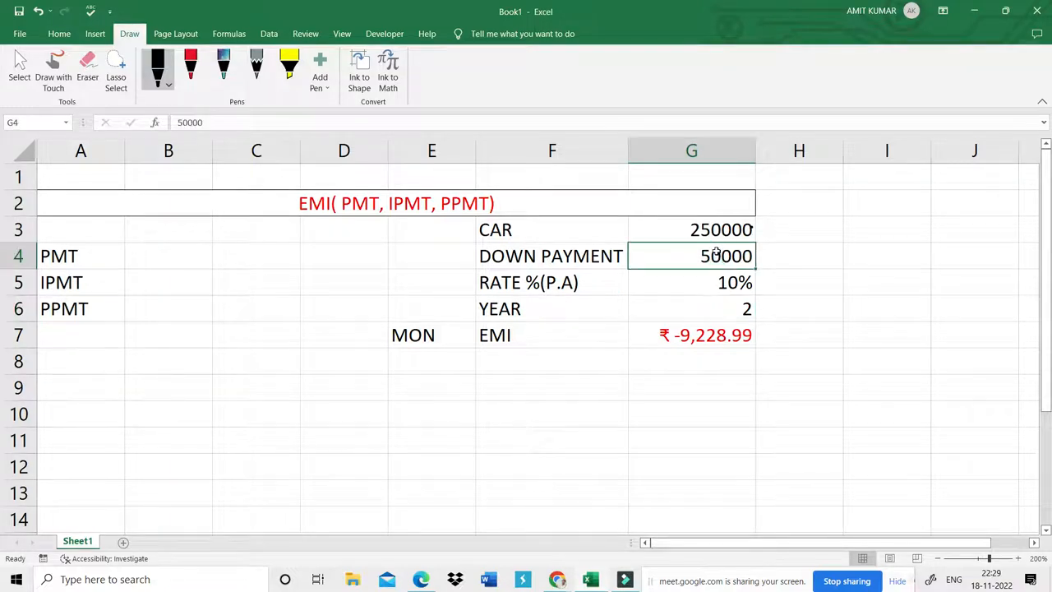
{"action": "left_click", "coordinate": [698, 301]}
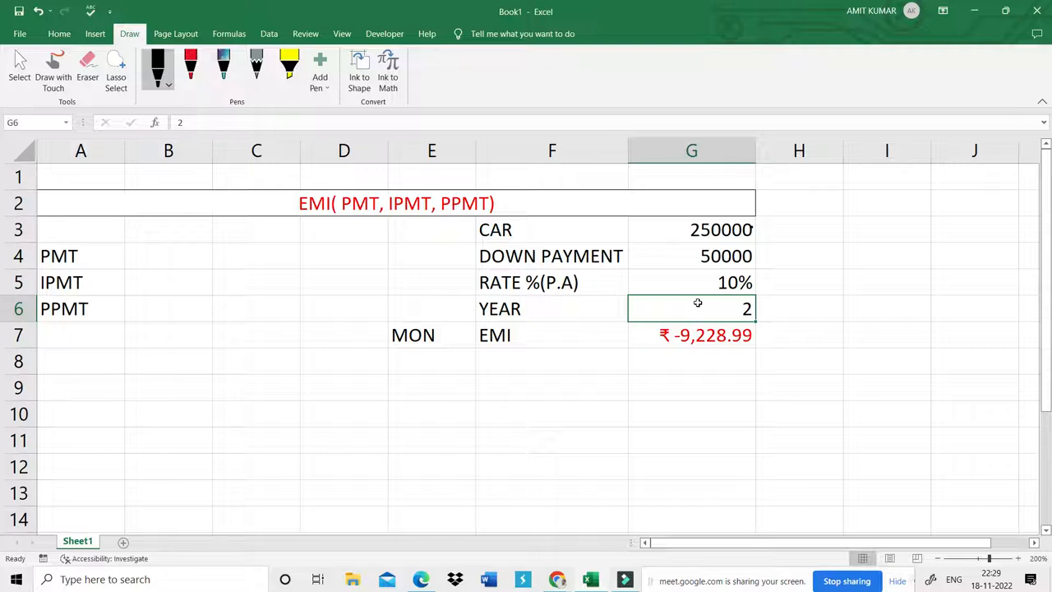
{"action": "key", "text": "BackSpace"}
{"action": "type", "text": "5"}
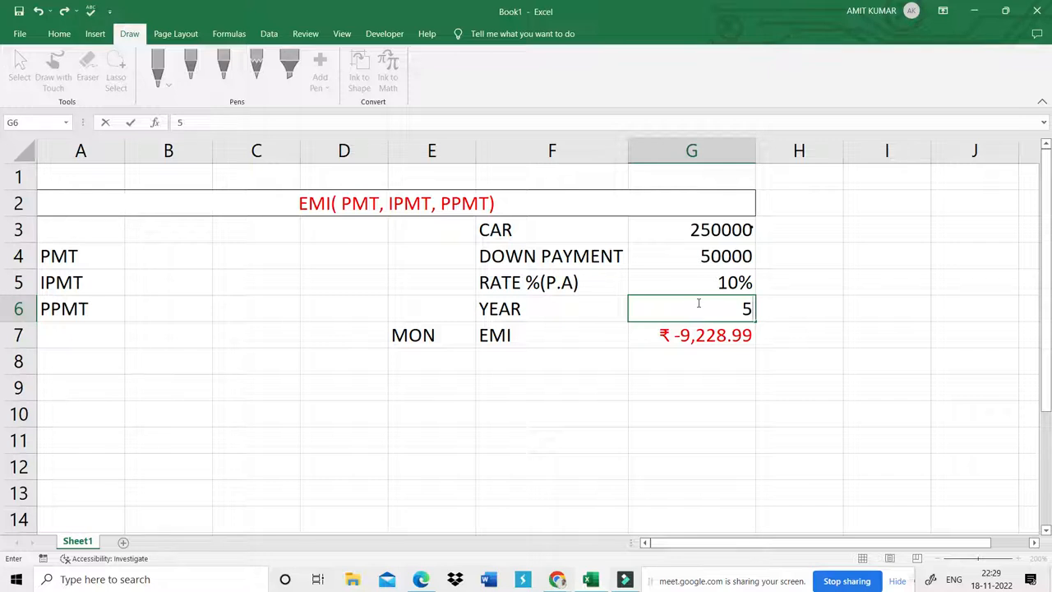
{"action": "key", "text": "Return"}
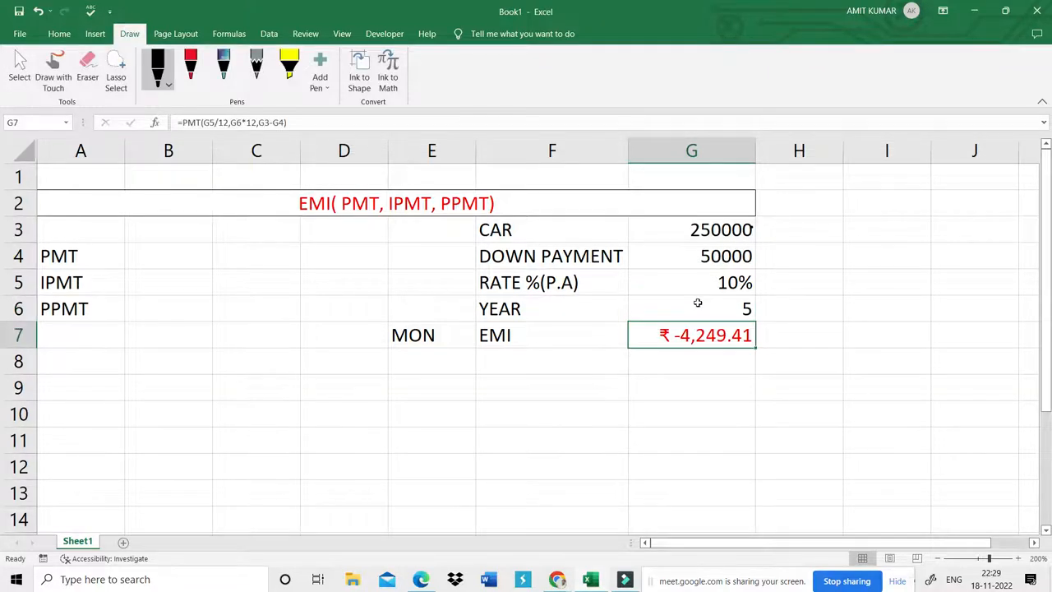
- Set the loan term in G6 to 10 years to compare the EMI for a longer period
{"action": "left_click", "coordinate": [725, 302]}
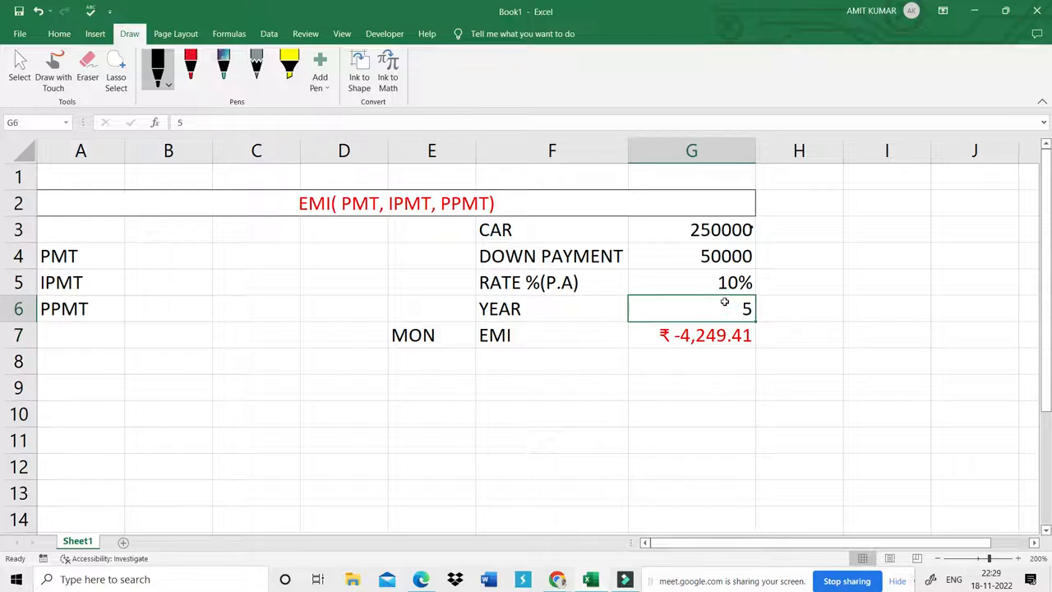
{"action": "key", "text": "BackSpace"}
{"action": "type", "text": "10"}
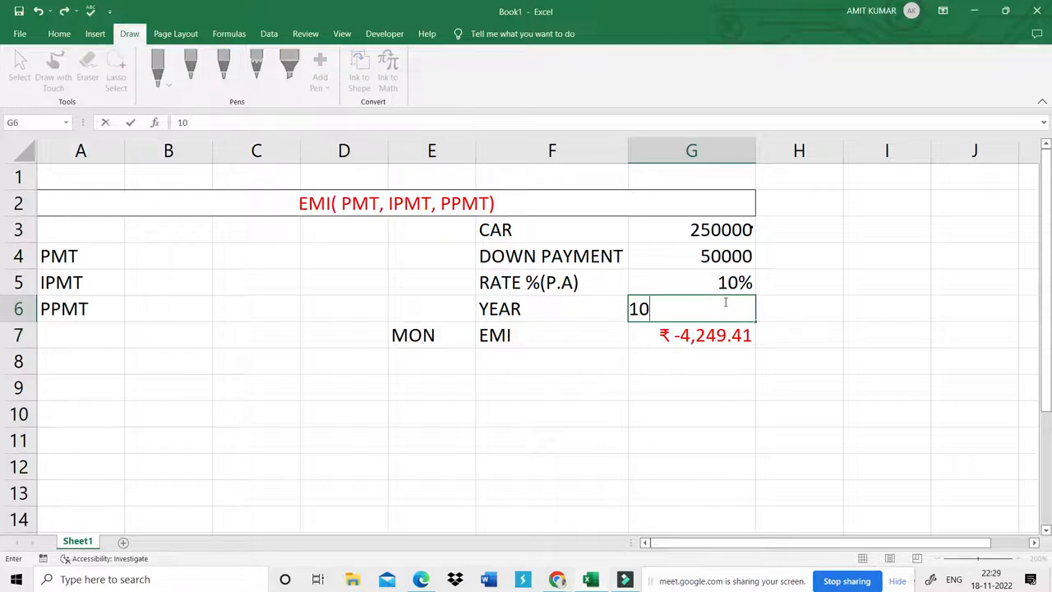
{"action": "key", "text": "Return"}
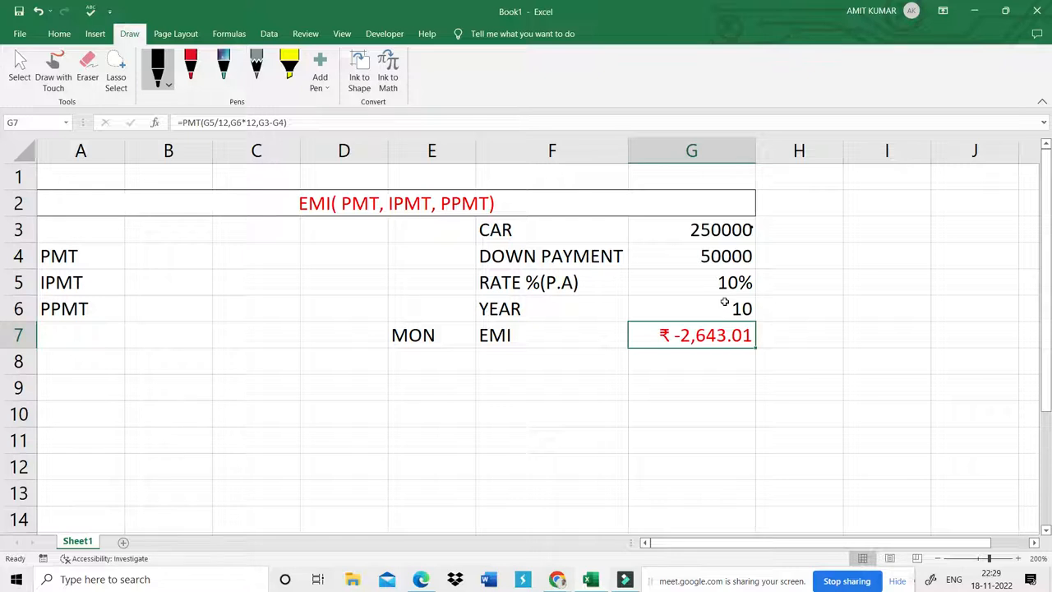
- Set the loan term in the YEAR cell G6 back to 2
{"action": "left_click", "coordinate": [719, 306]}
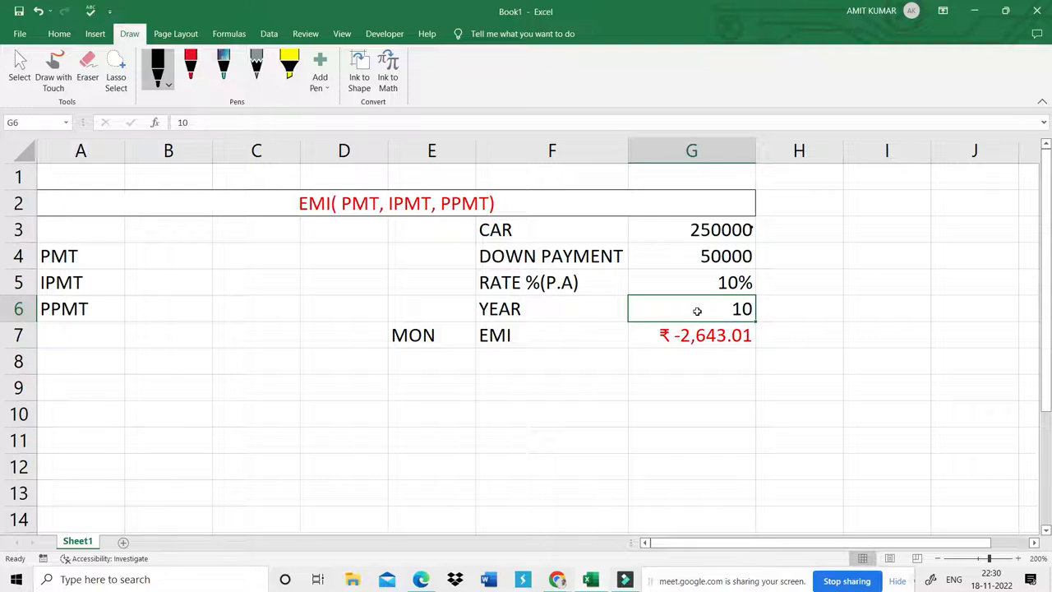
{"action": "double_click", "coordinate": [700, 312]}
{"action": "key", "text": "BackSpace"}
{"action": "key", "text": "BackSpace"}
{"action": "type", "text": "2"}
{"action": "key", "text": "Return"}
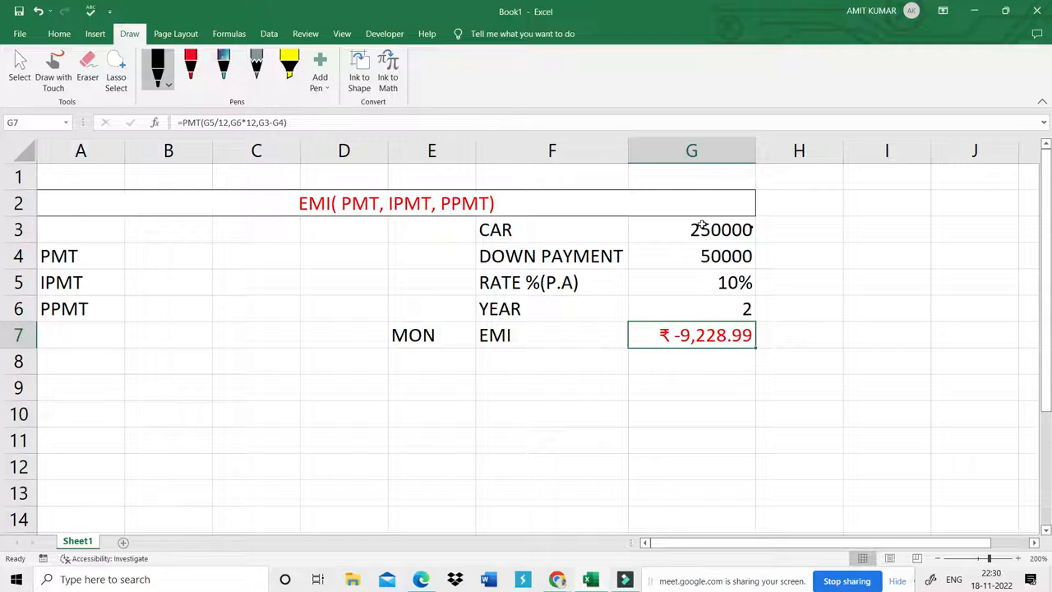
- Set the down payment in G4 to 100000 to test its effect on the EMI
{"action": "left_click", "coordinate": [704, 257]}
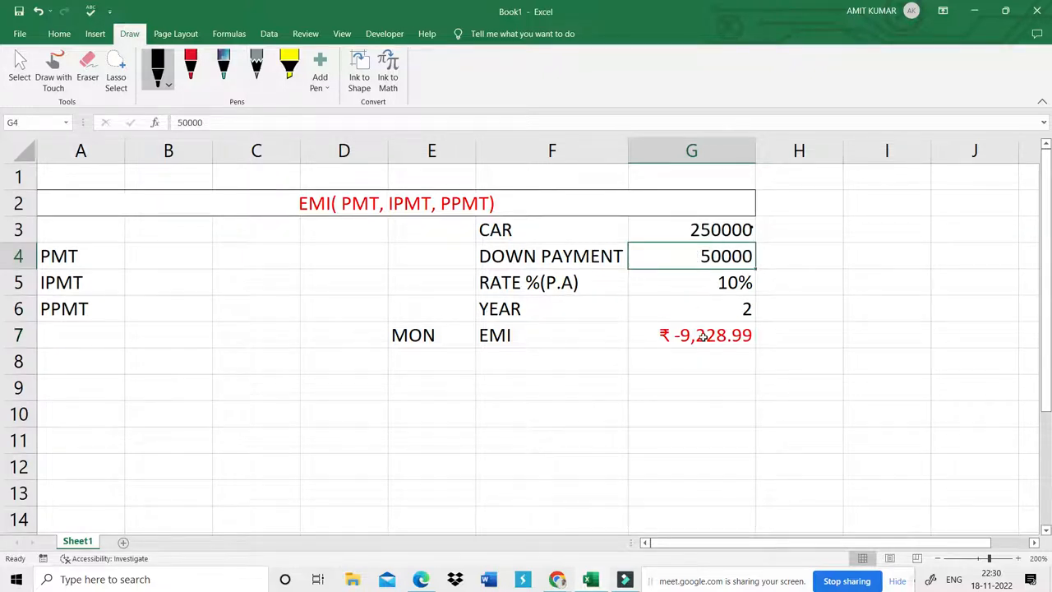
{"action": "double_click", "coordinate": [706, 249]}
{"action": "key", "text": "BackSpace"}
{"action": "key", "text": "BackSpace"}
{"action": "key", "text": "BackSpace"}
{"action": "key", "text": "BackSpace"}
{"action": "key", "text": "BackSpace"}
{"action": "type", "text": "1"}
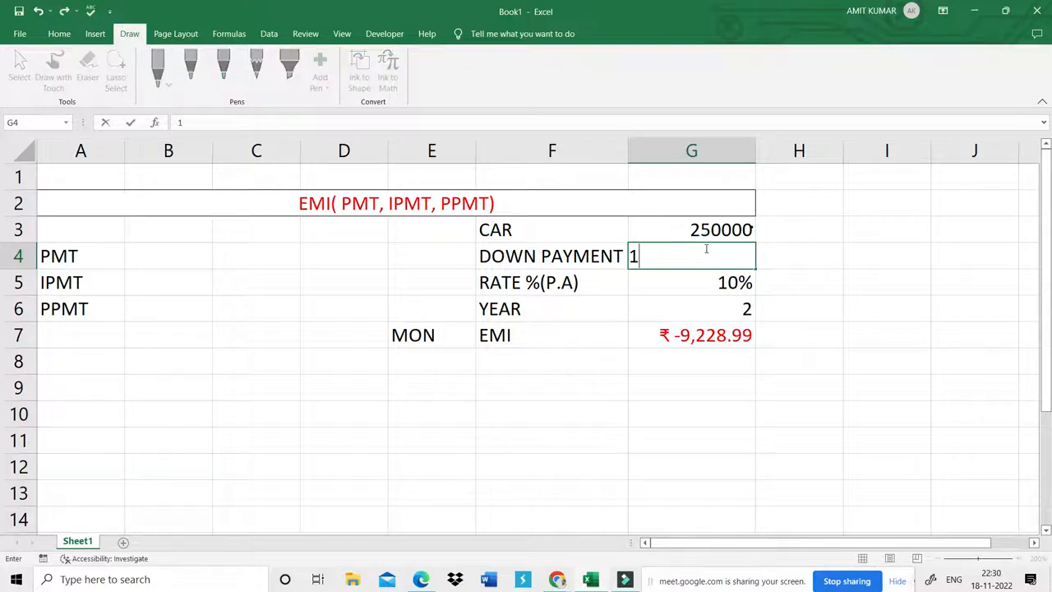
{"action": "type", "text": "00000"}
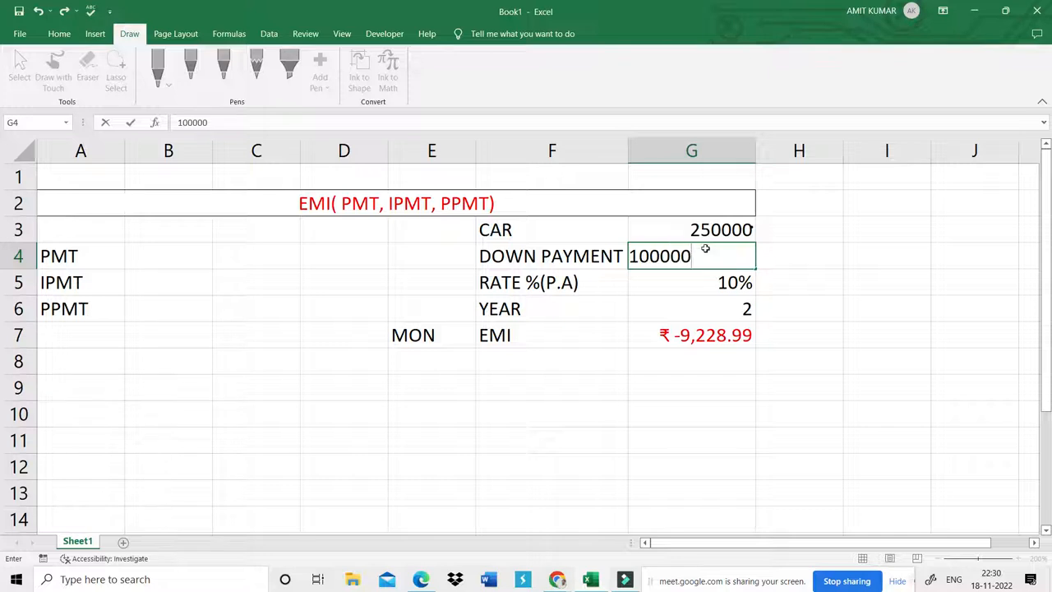
{"action": "key", "text": "Return"}
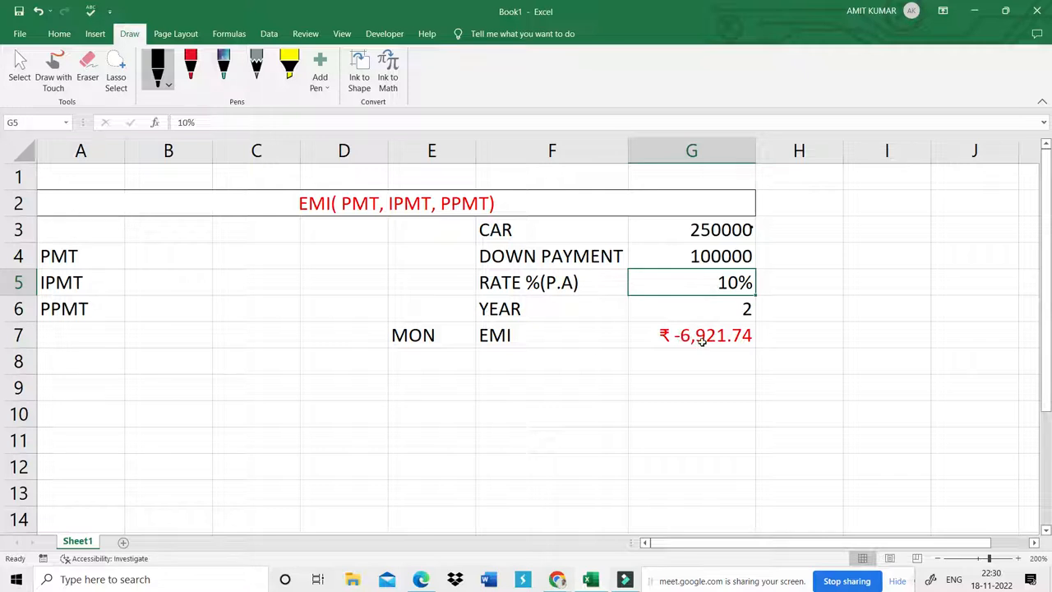
- Set the down payment in G4 to 150000 and select the recalculated EMI in G7
{"action": "left_click", "coordinate": [711, 257]}
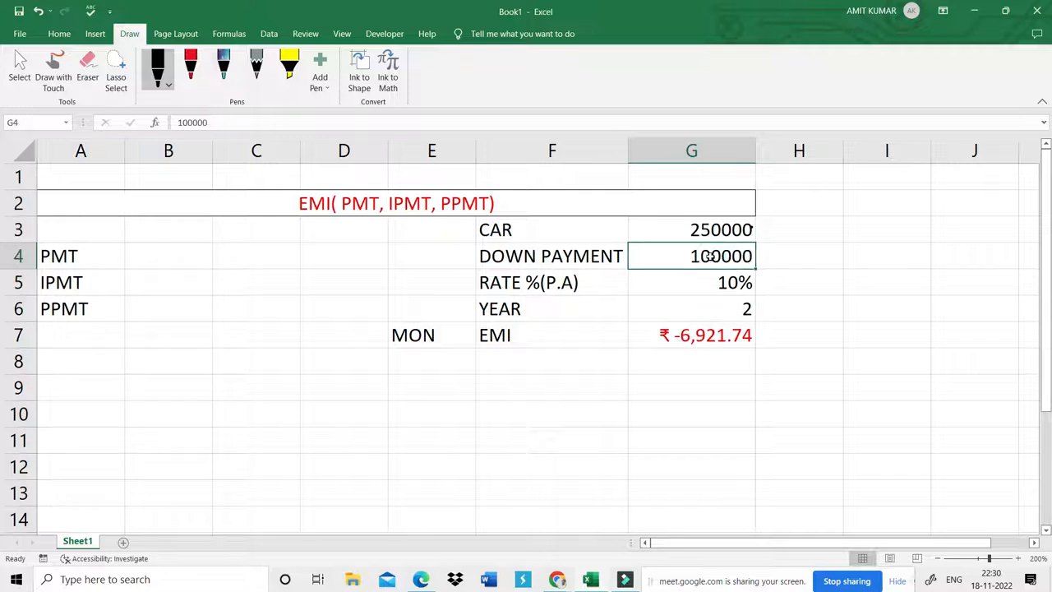
{"action": "key", "text": "BackSpace"}
{"action": "type", "text": "150000"}
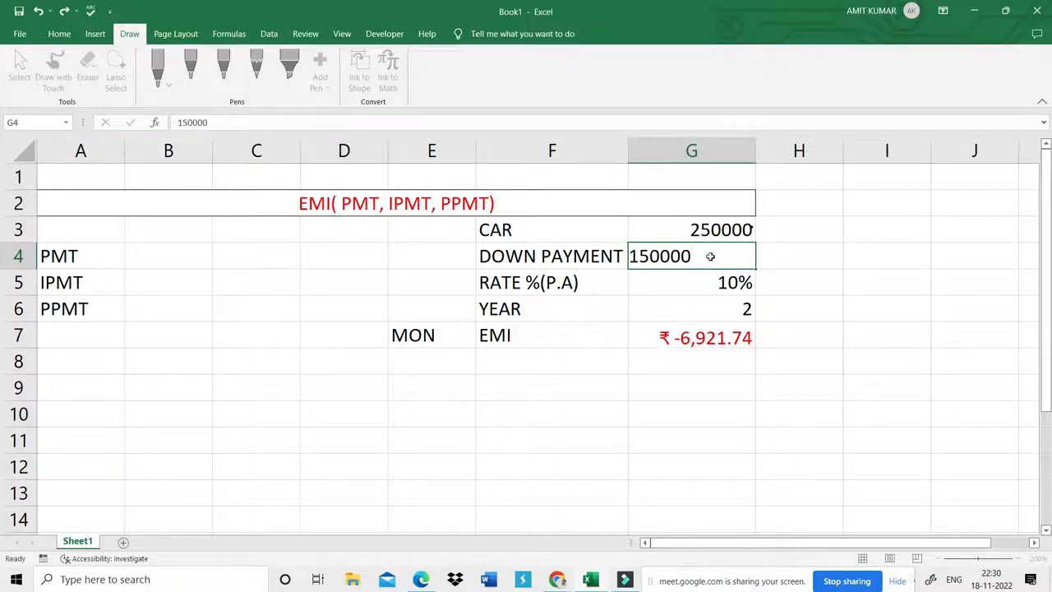
{"action": "key", "text": "Return"}
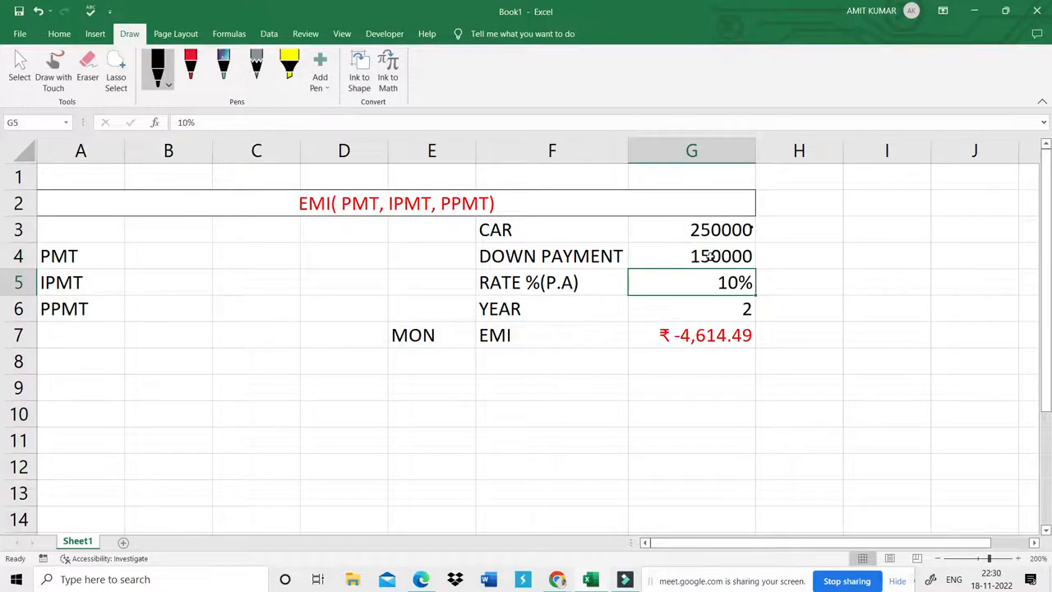
{"action": "left_click", "coordinate": [695, 336]}
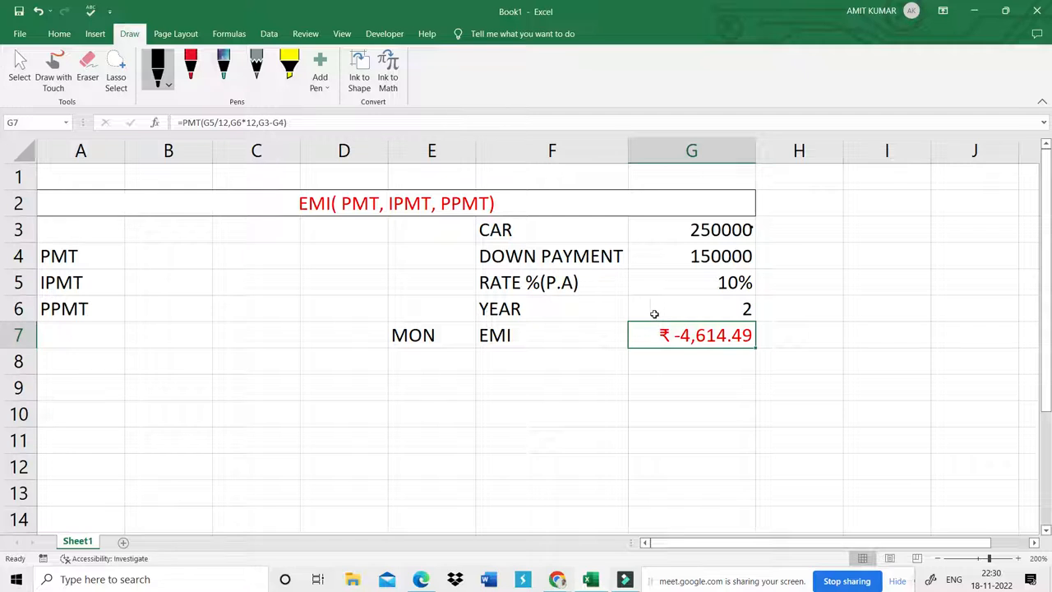
- Set the down payment in G4 to 100000 and select the EMI formula cell G7
{"action": "left_click", "coordinate": [688, 311]}
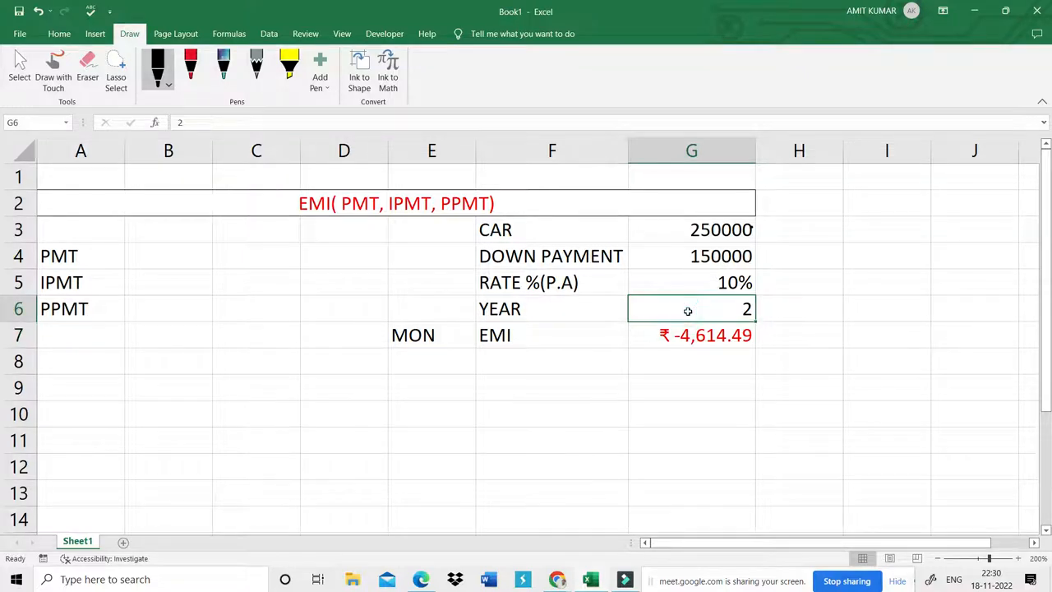
{"action": "left_click", "coordinate": [687, 255]}
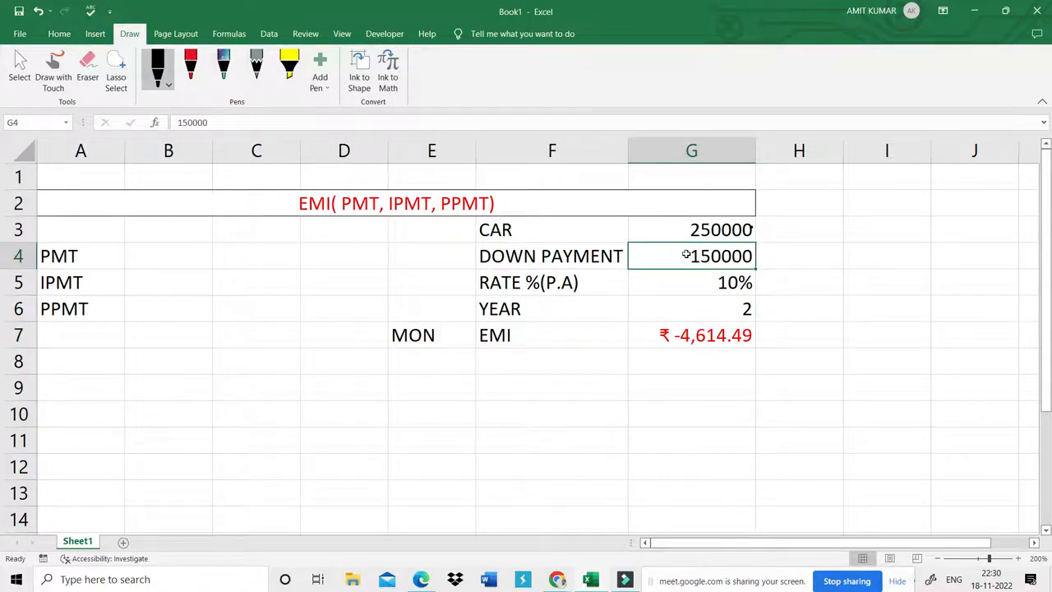
{"action": "type", "text": "35000"}
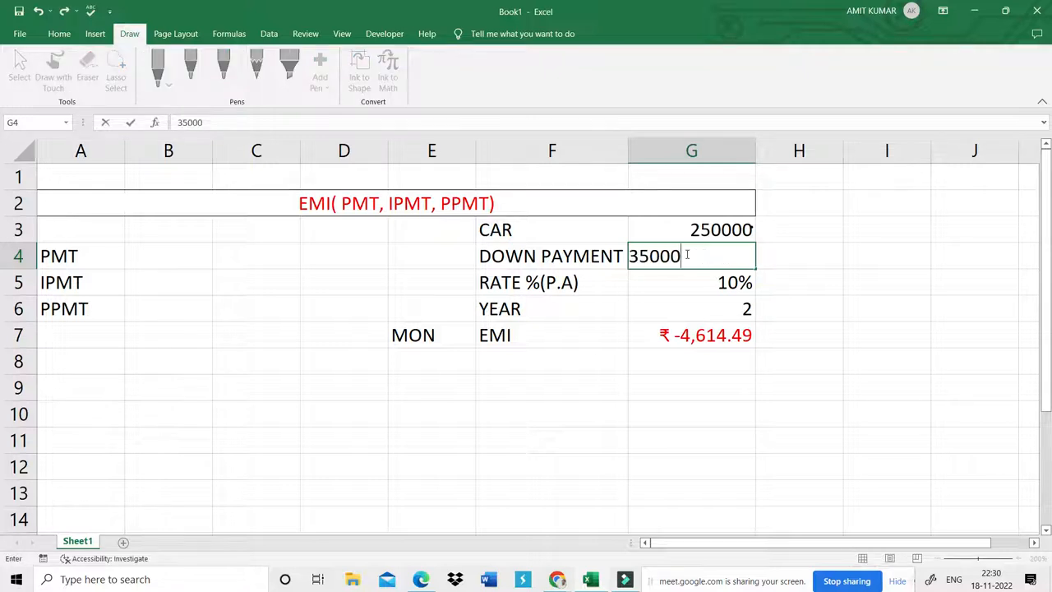
{"action": "key", "text": "BackSpace"}
{"action": "key", "text": "BackSpace"}
{"action": "key", "text": "BackSpace"}
{"action": "key", "text": "BackSpace"}
{"action": "key", "text": "BackSpace"}
{"action": "type", "text": "100000"}
{"action": "key", "text": "Return"}
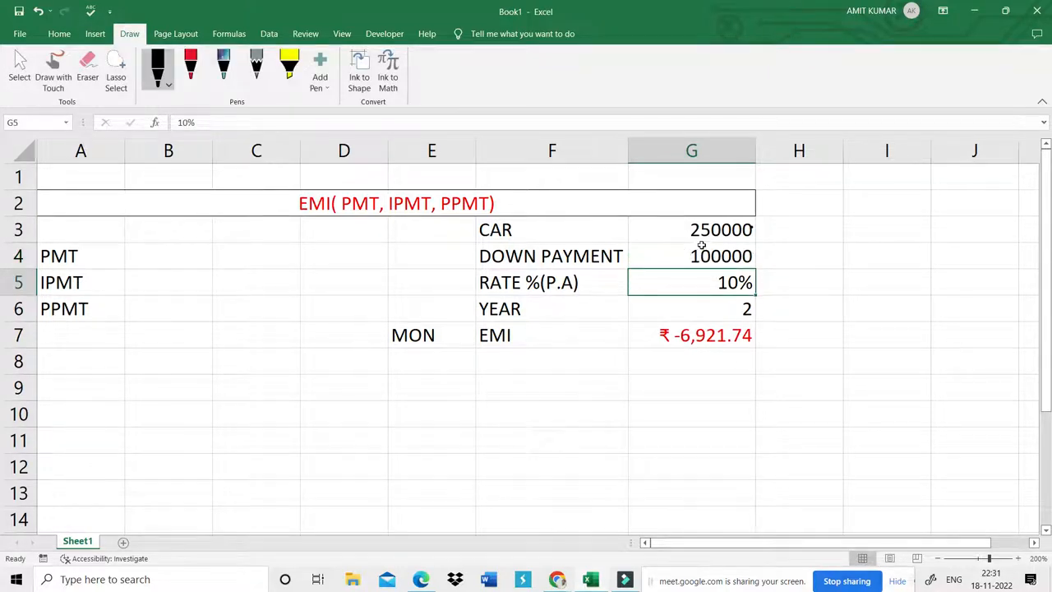
{"action": "left_click", "coordinate": [688, 332]}
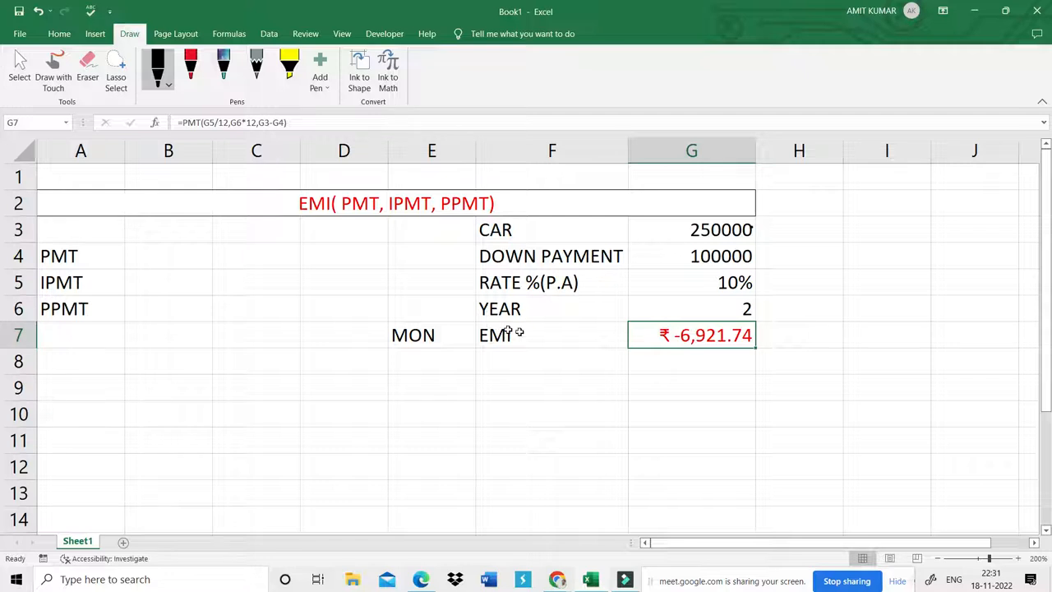
- Try LOAN as the label in F3 and restore the label to CAR
{"action": "left_click", "coordinate": [516, 221]}
{"action": "key", "text": "BackSpace"}
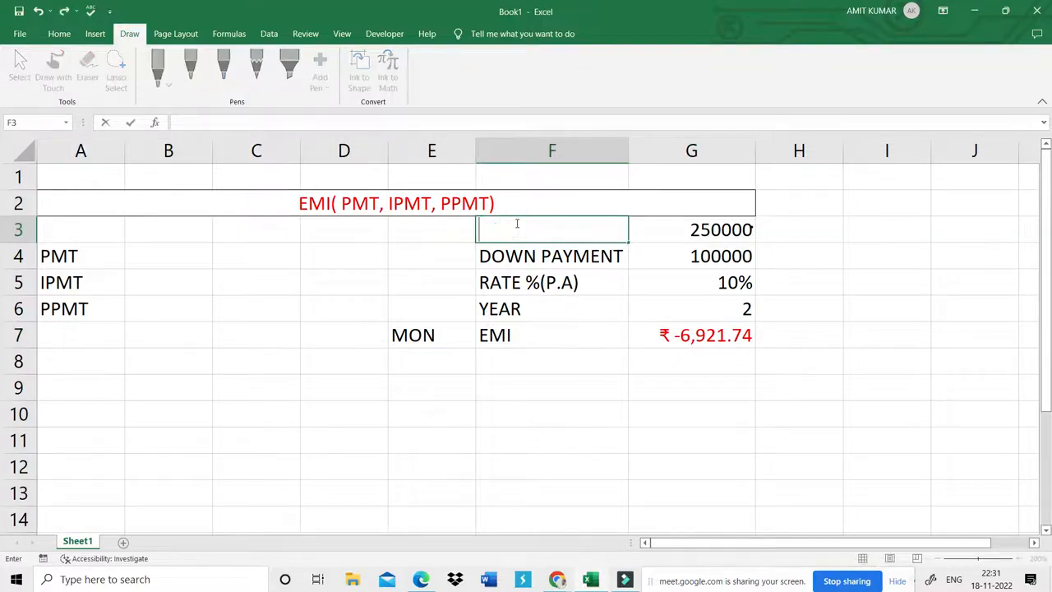
{"action": "type", "text": "LOAN"}
{"action": "left_click", "coordinate": [743, 275]}
{"action": "left_click", "coordinate": [589, 238]}
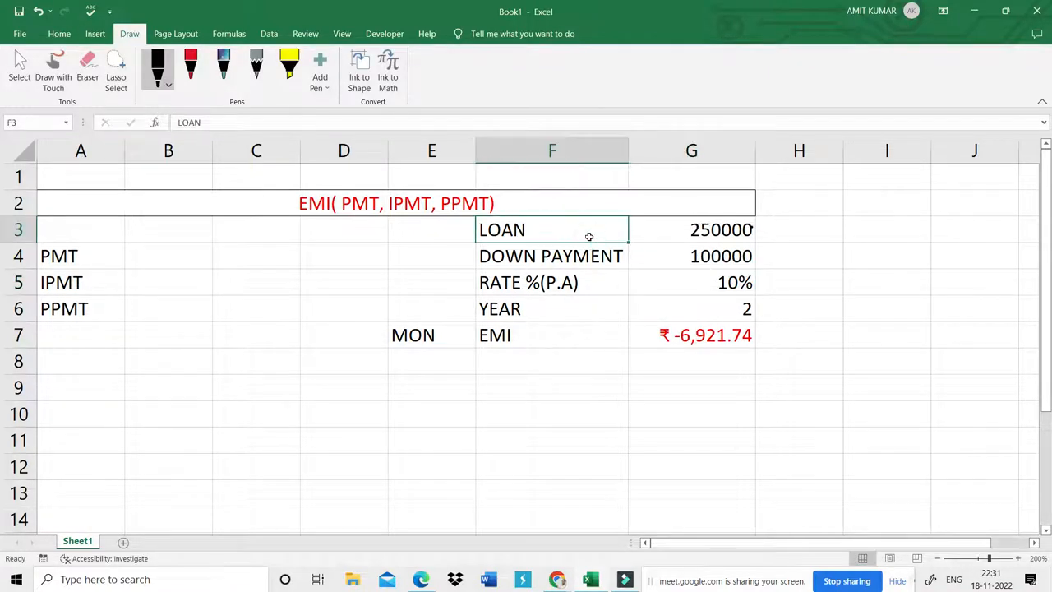
{"action": "key", "text": "BackSpace"}
{"action": "type", "text": "CAR"}
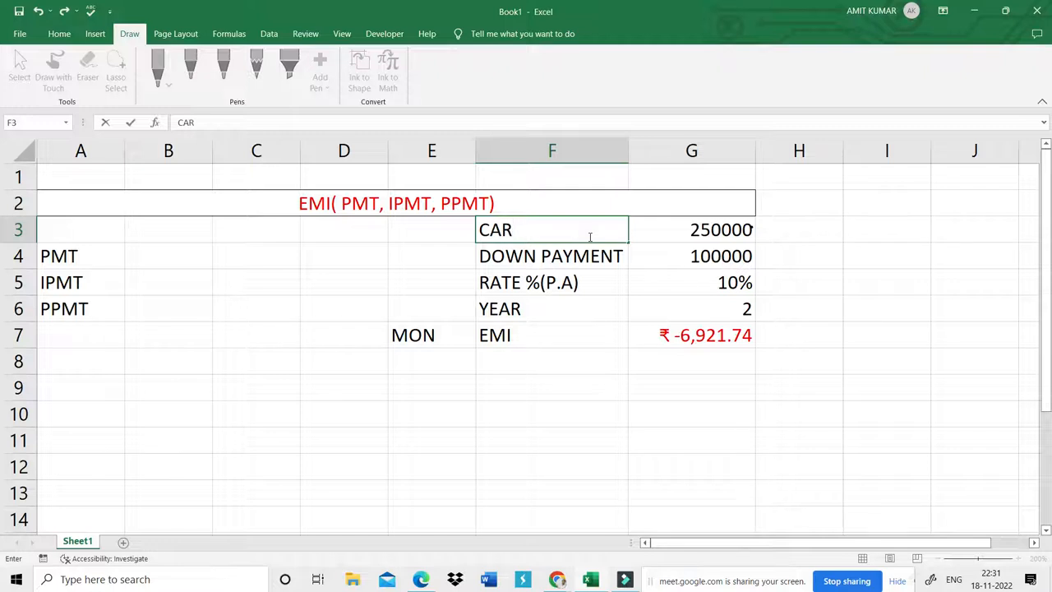
{"action": "key", "text": "Return"}
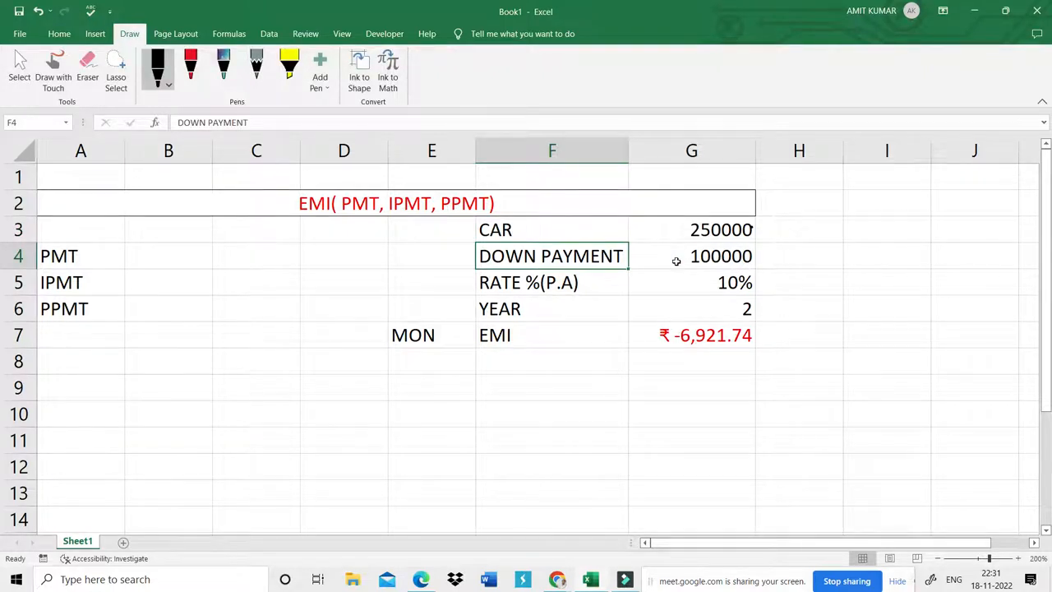
- Review the EMI formula in G7 together with the loan term and the down payment in G4
{"action": "left_click", "coordinate": [720, 361]}
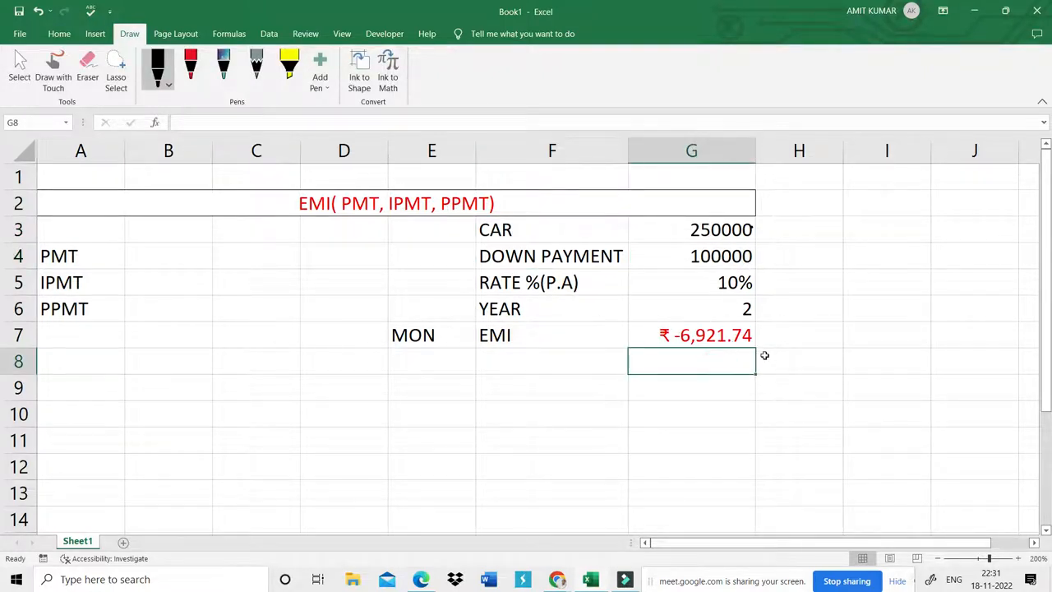
{"action": "left_click", "coordinate": [721, 335]}
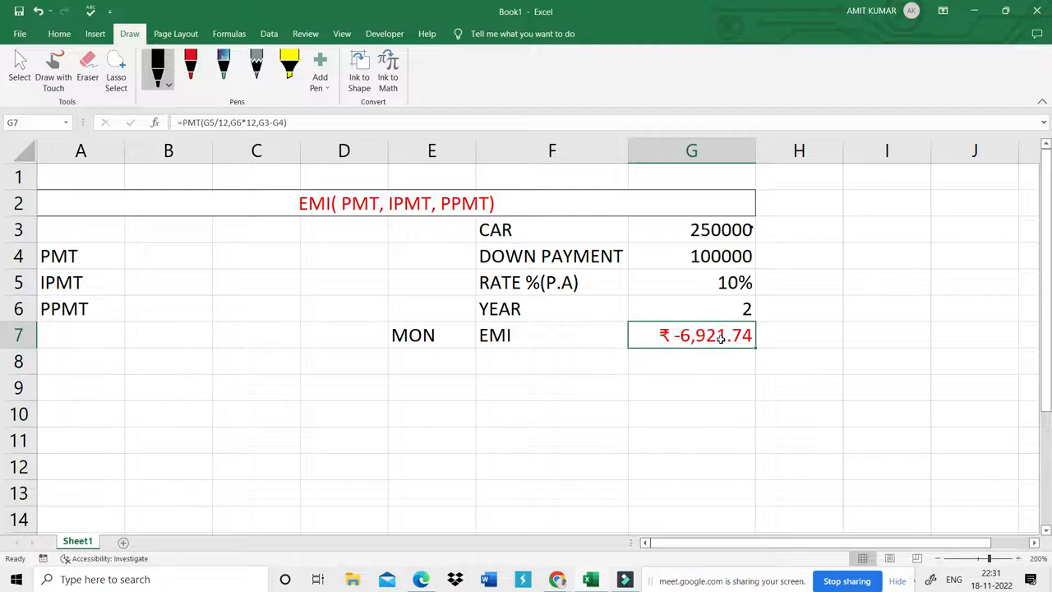
{"action": "left_click", "coordinate": [705, 380]}
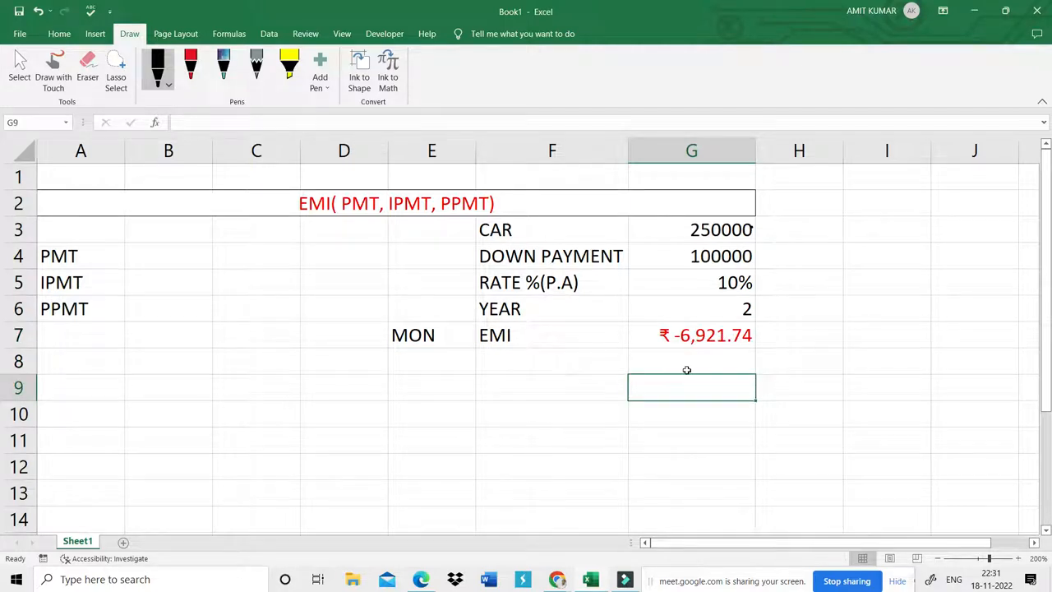
{"action": "left_click", "coordinate": [683, 361]}
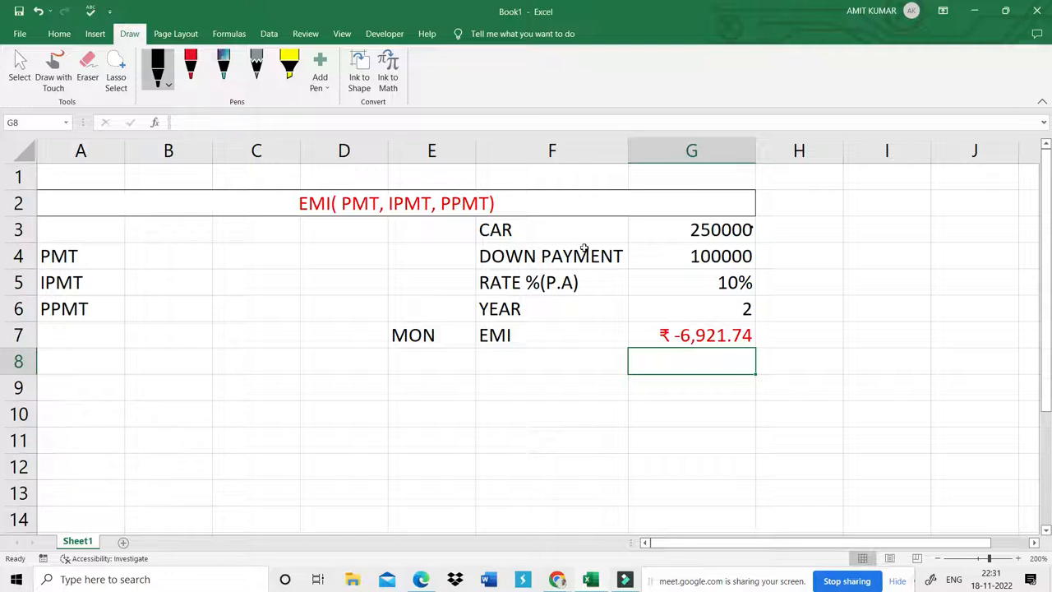
{"action": "left_click", "coordinate": [812, 301]}
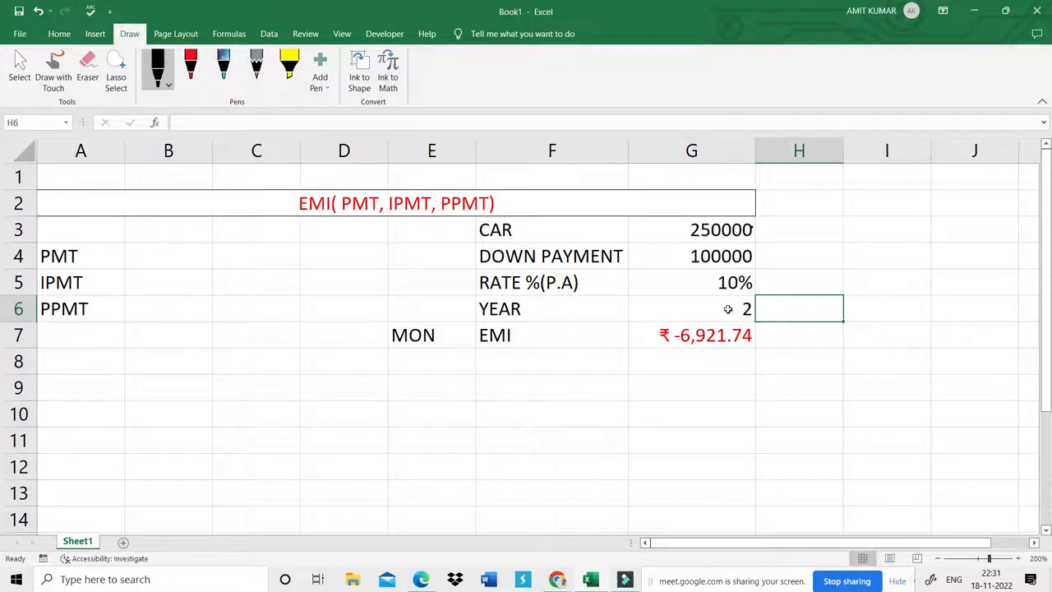
{"action": "left_click", "coordinate": [705, 259]}
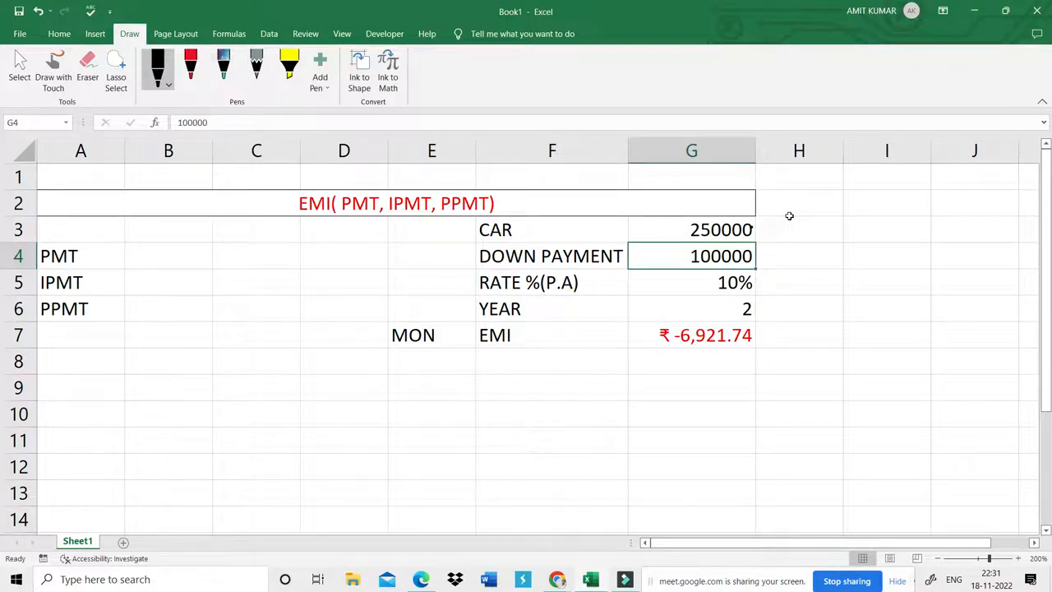
{"action": "left_click", "coordinate": [796, 238]}
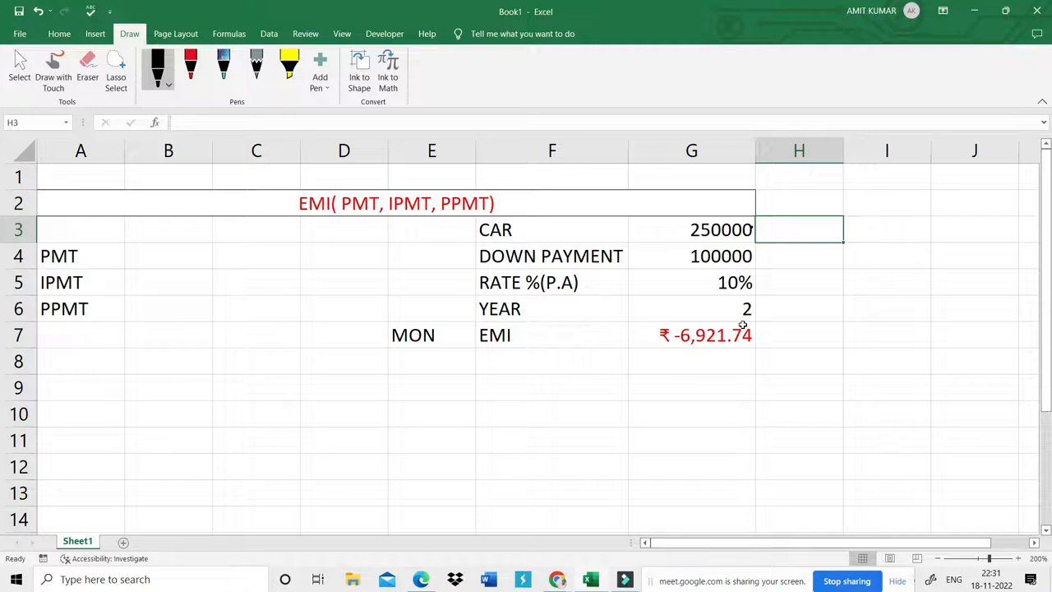
{"action": "left_click", "coordinate": [705, 257]}
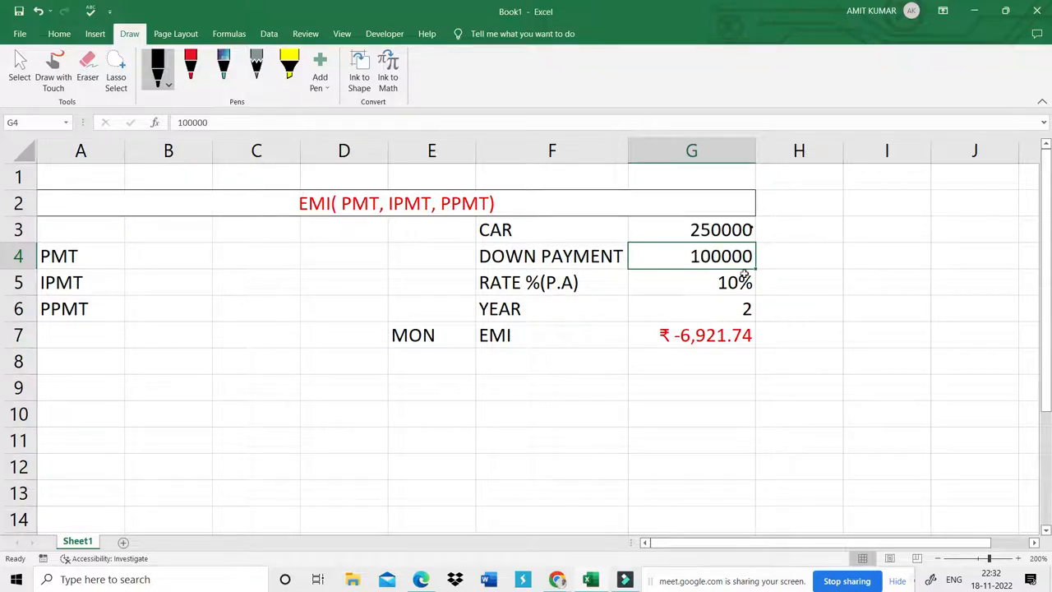
{"action": "left_click", "coordinate": [783, 229]}
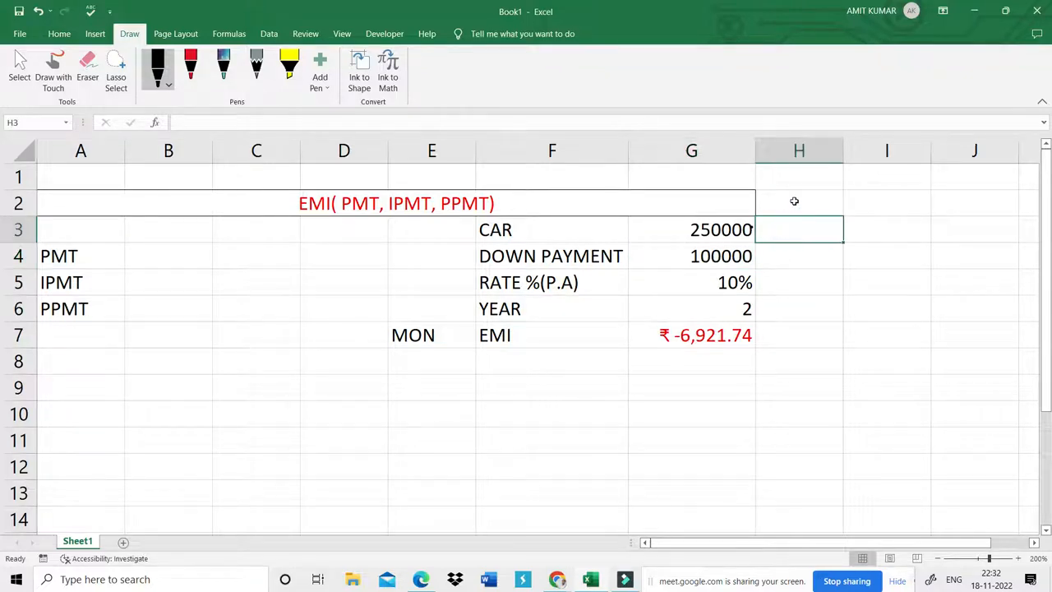
- Enter the heading MONTH in H3 to start a monthly repayment table
{"action": "left_click", "coordinate": [801, 223]}
{"action": "type", "text": "P"}
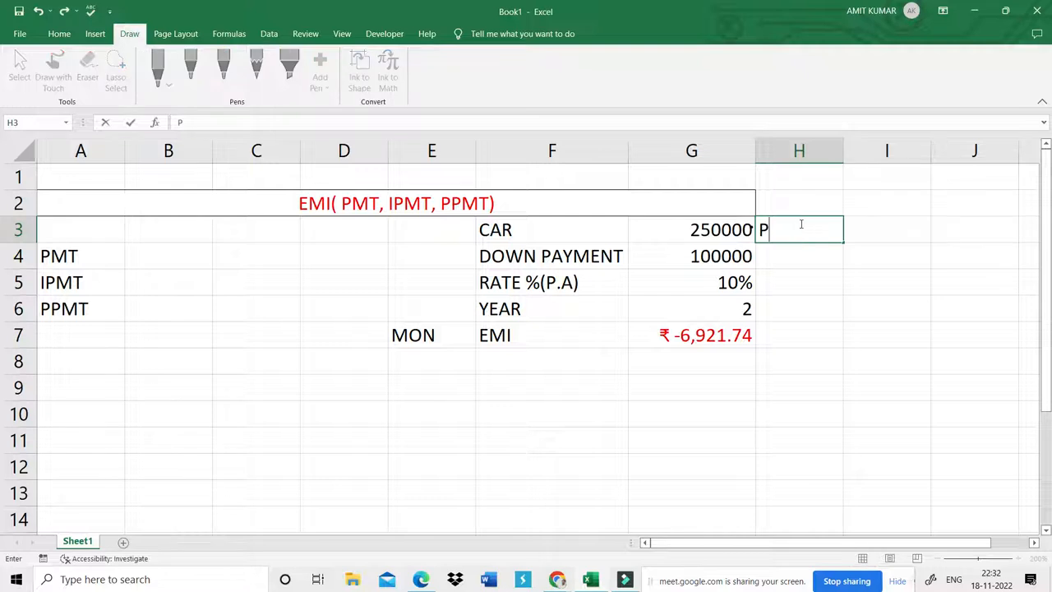
{"action": "type", "text": "ER"}
{"action": "key", "text": "BackSpace"}
{"action": "key", "text": "BackSpace"}
{"action": "key", "text": "BackSpace"}
{"action": "type", "text": "MONTH"}
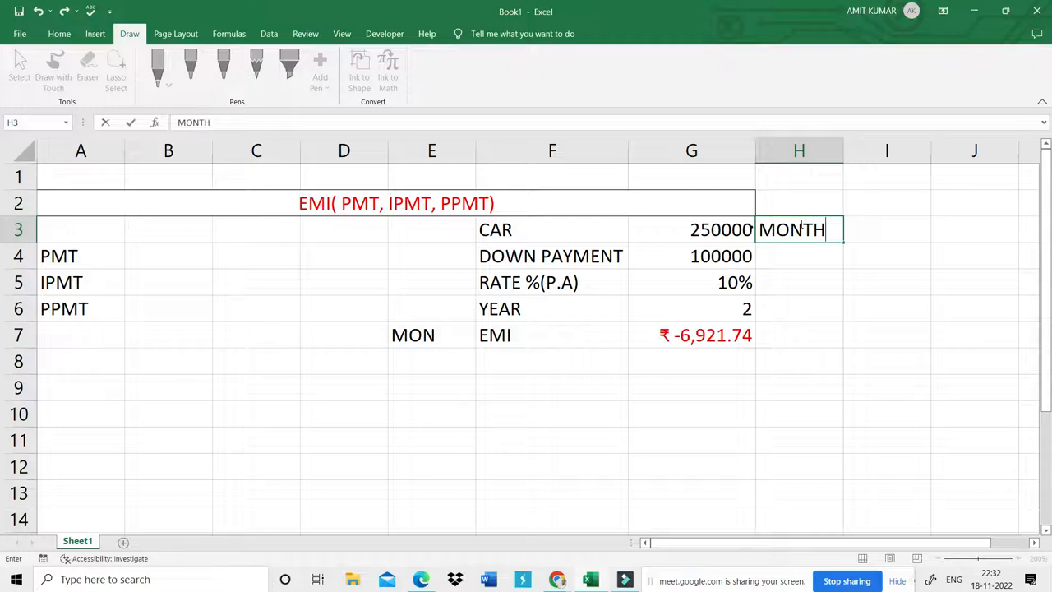
{"action": "key", "text": "Tab"}
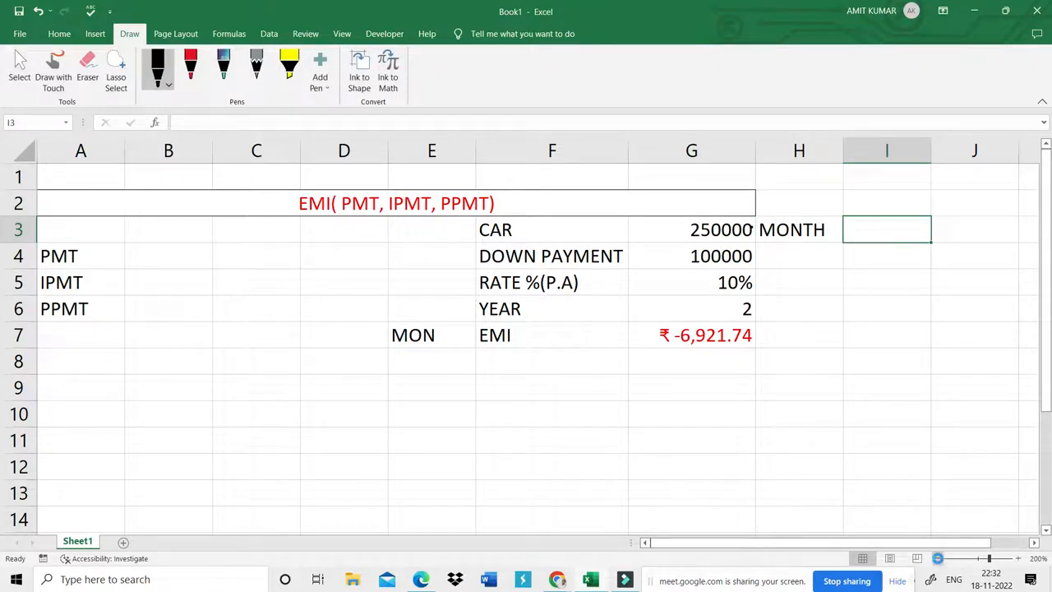
- Add the headings PRI, INT and AMOUNT in I3, J3 and K3 beside MONTH
{"action": "left_click", "coordinate": [938, 559]}
{"action": "left_click", "coordinate": [938, 558]}
{"action": "left_click", "coordinate": [938, 559]}
{"action": "left_click", "coordinate": [938, 559]}
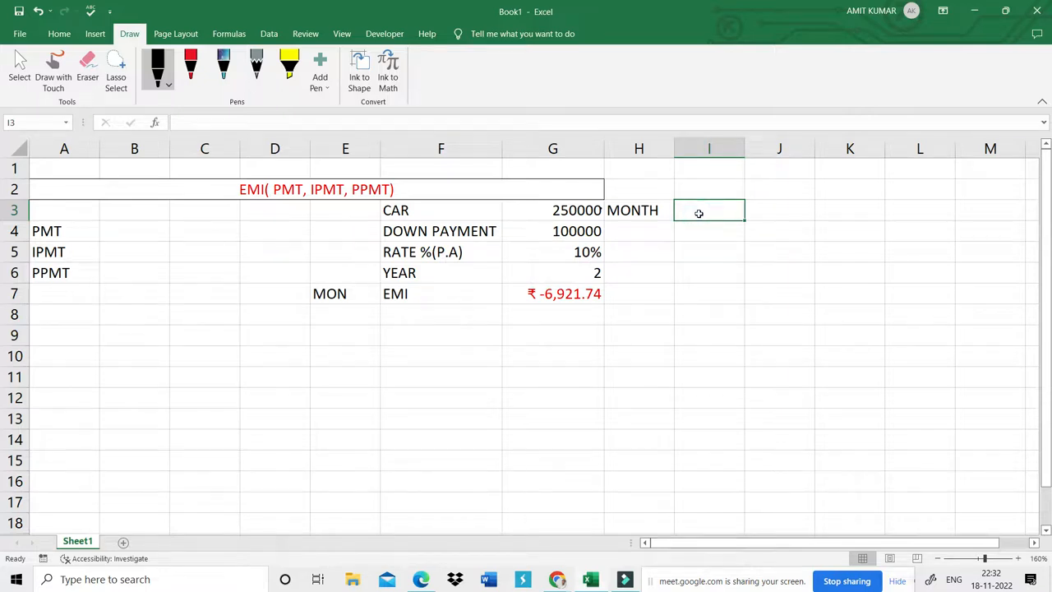
{"action": "type", "text": "PRI"}
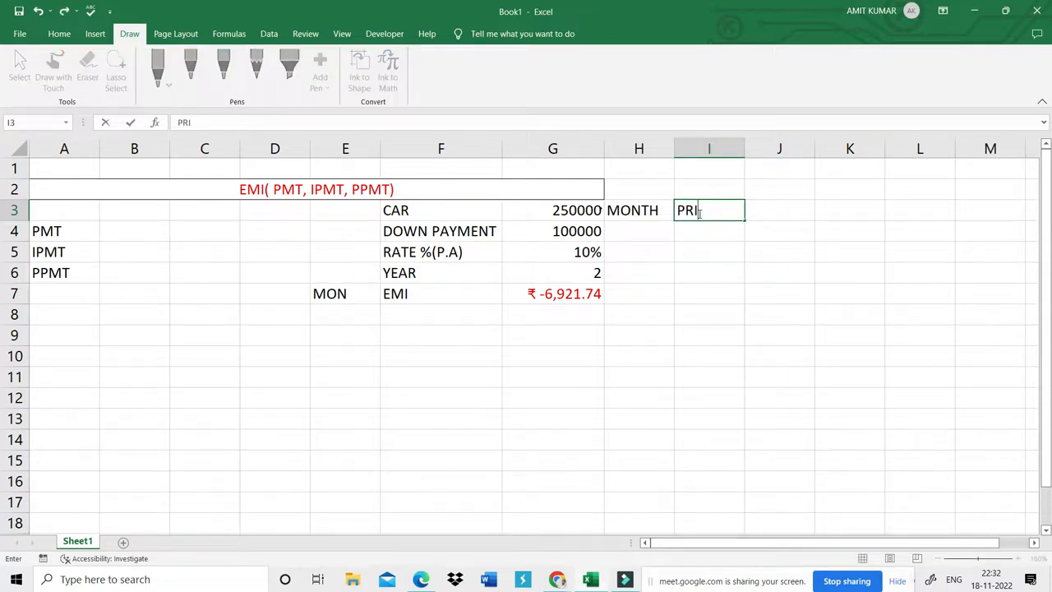
{"action": "key", "text": "Tab"}
{"action": "type", "text": "INT"}
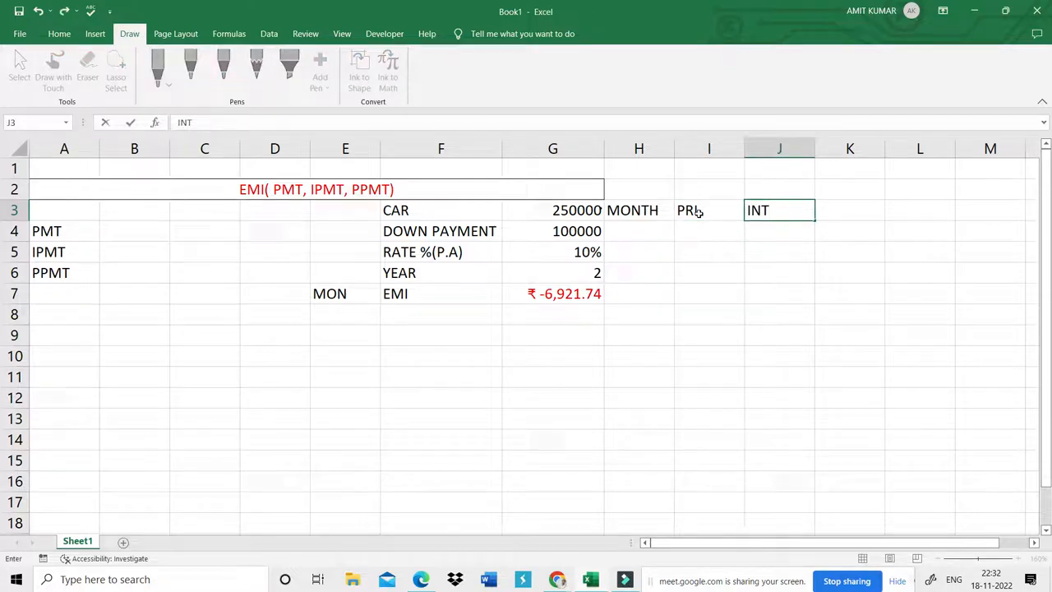
{"action": "key", "text": "Tab"}
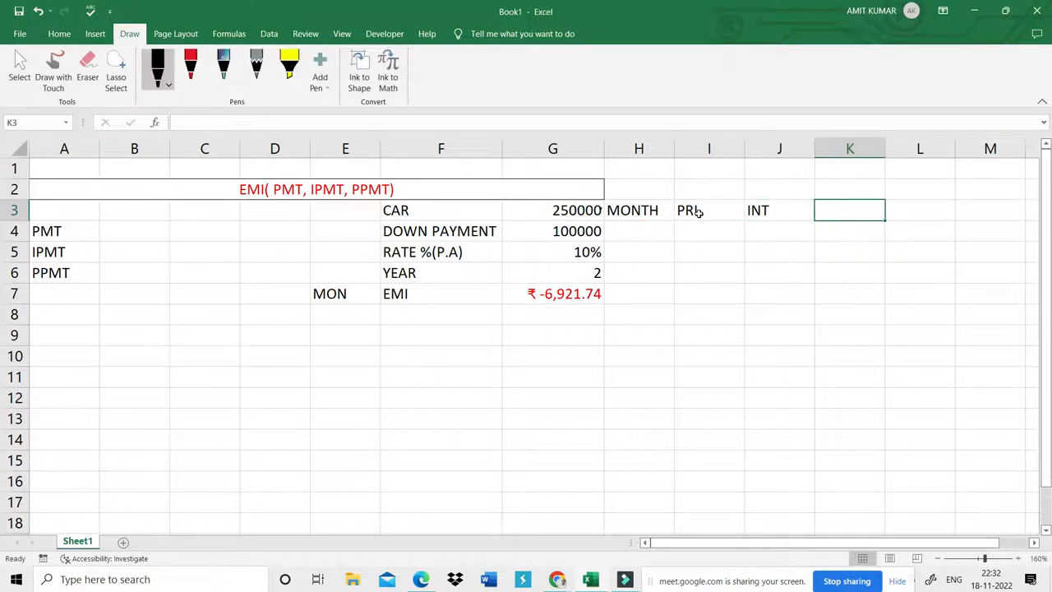
{"action": "type", "text": "AMO"}
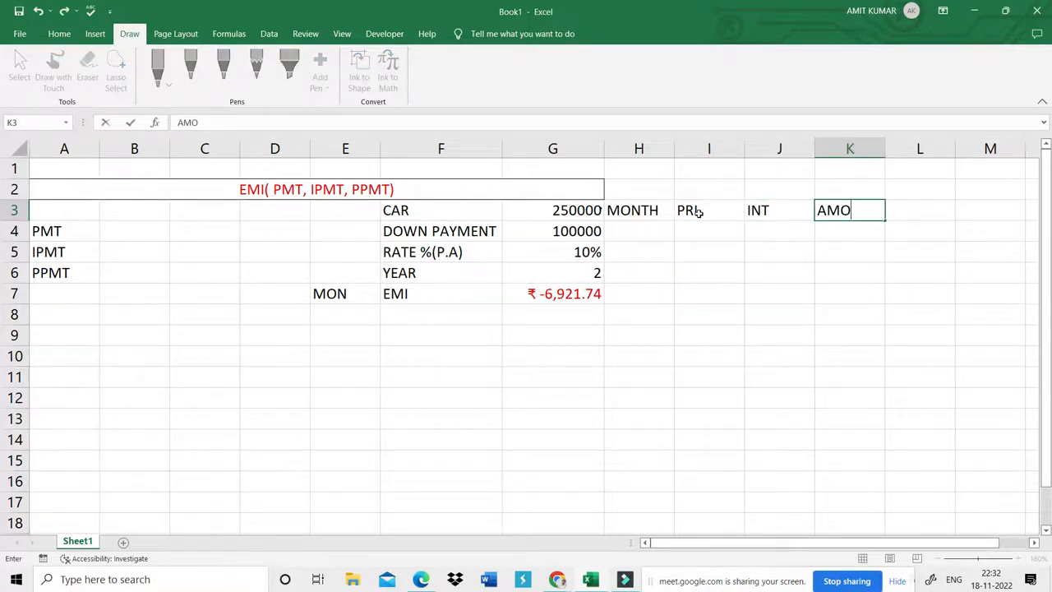
{"action": "type", "text": "UNT"}
{"action": "key", "text": "Return"}
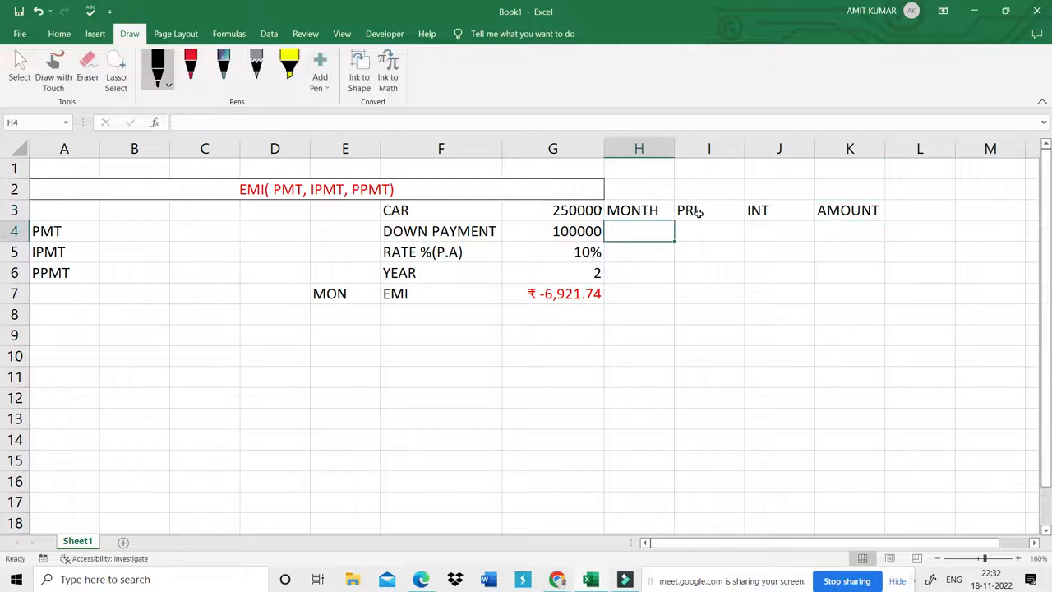
{"action": "left_click", "coordinate": [648, 210]}
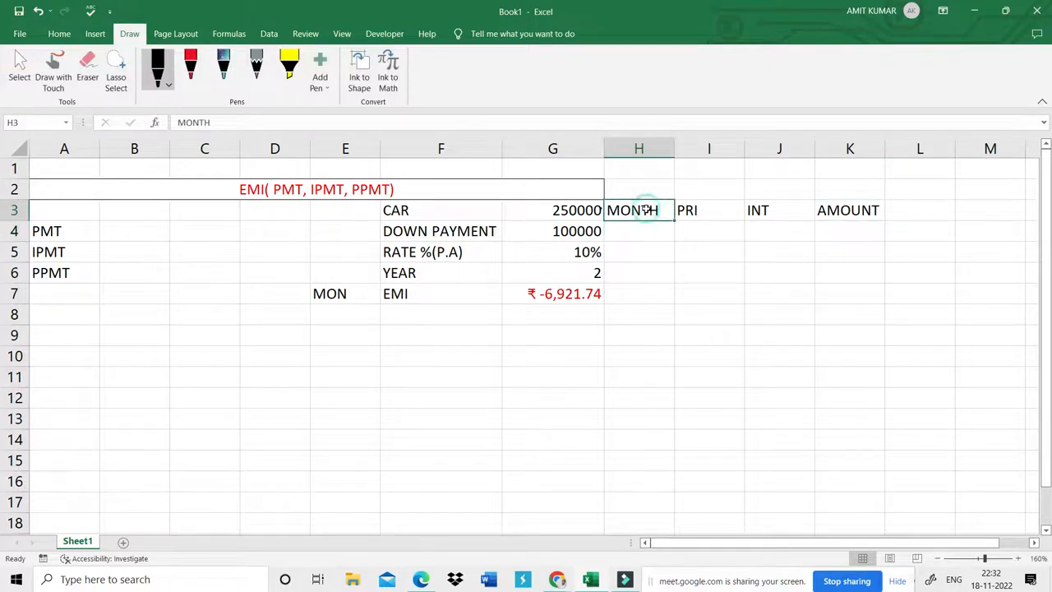
{"action": "left_click", "coordinate": [695, 212]}
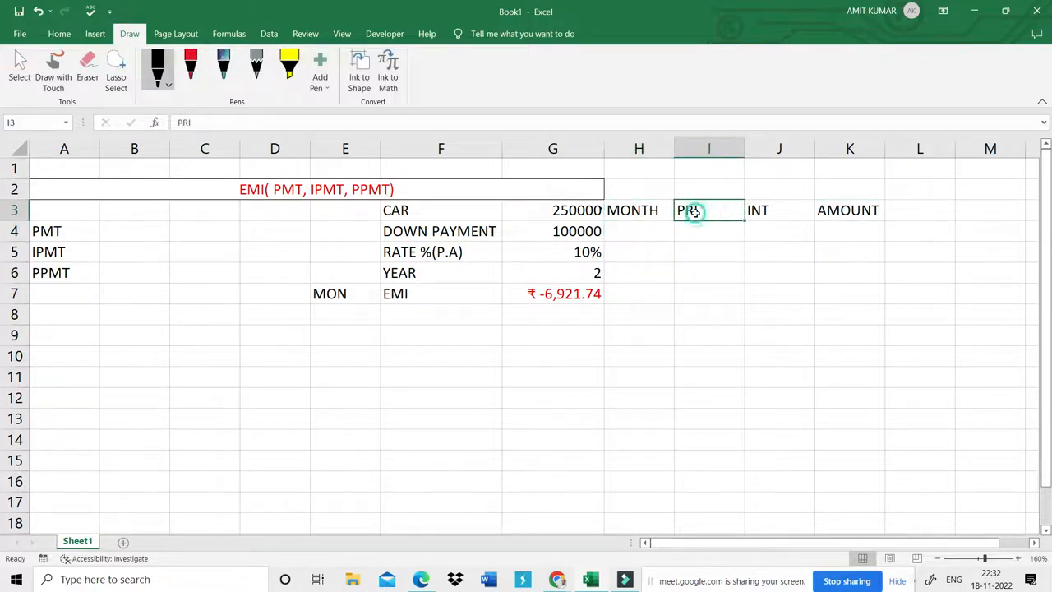
{"action": "left_click", "coordinate": [772, 211]}
{"action": "left_click", "coordinate": [829, 211]}
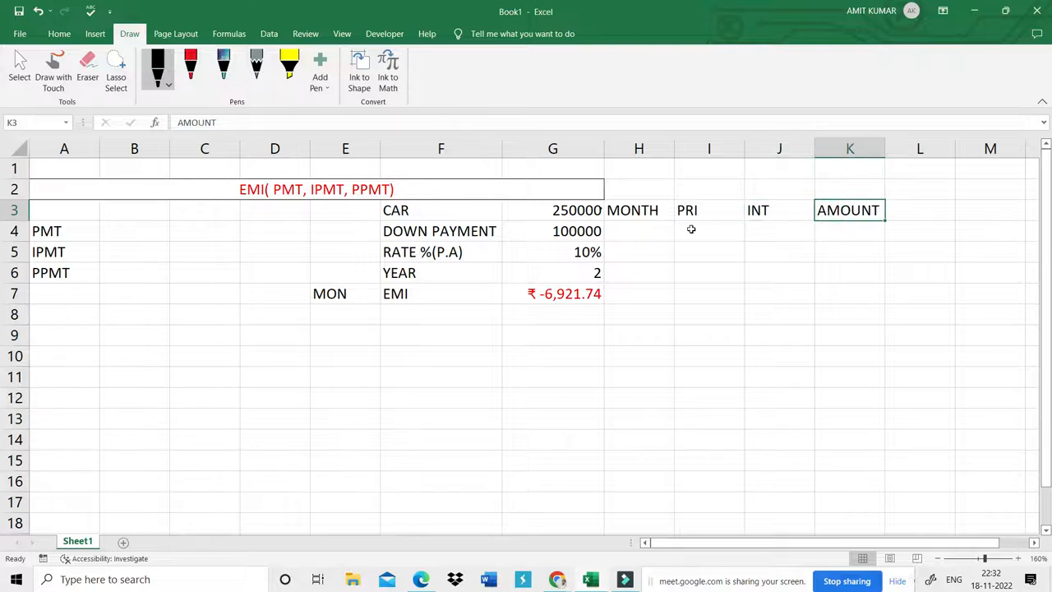
{"action": "left_click", "coordinate": [638, 229]}
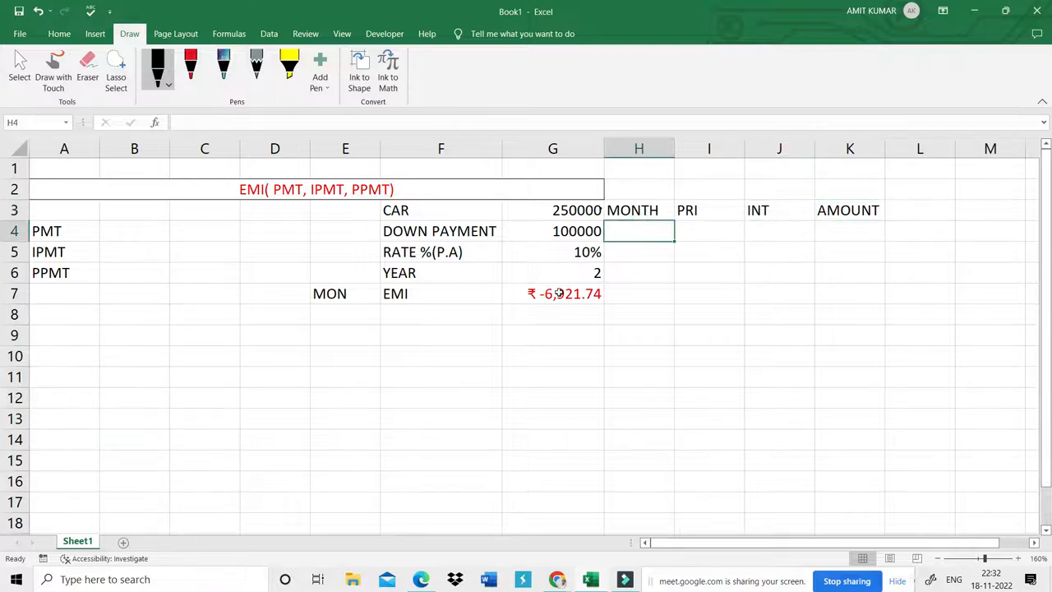
- Set the loan term in G6 to 1 year and select H4, the first cell under MONTH
{"action": "left_click", "coordinate": [573, 273]}
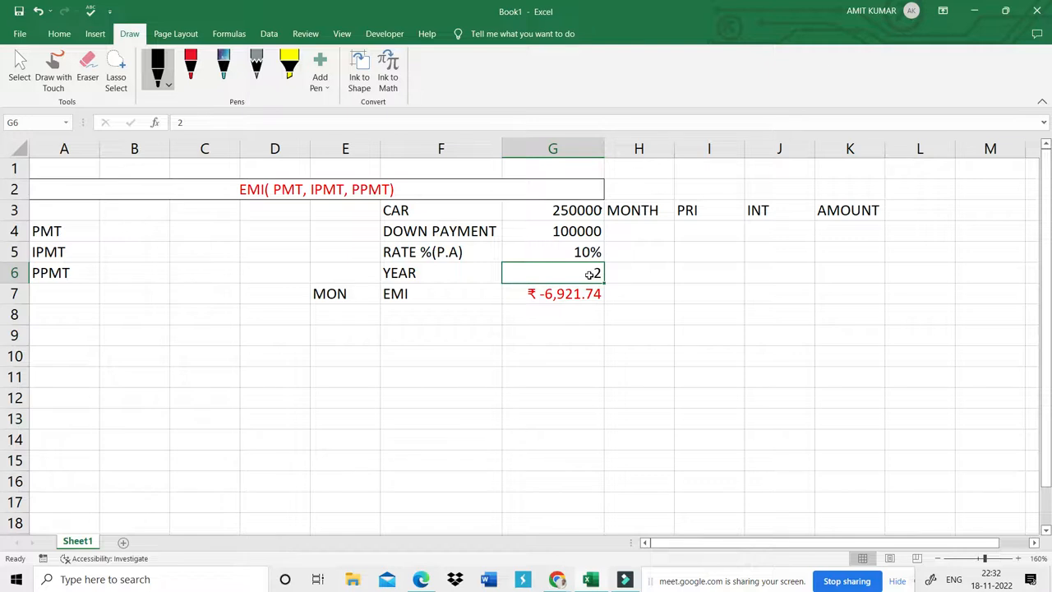
{"action": "key", "text": "BackSpace"}
{"action": "type", "text": "1"}
{"action": "key", "text": "Return"}
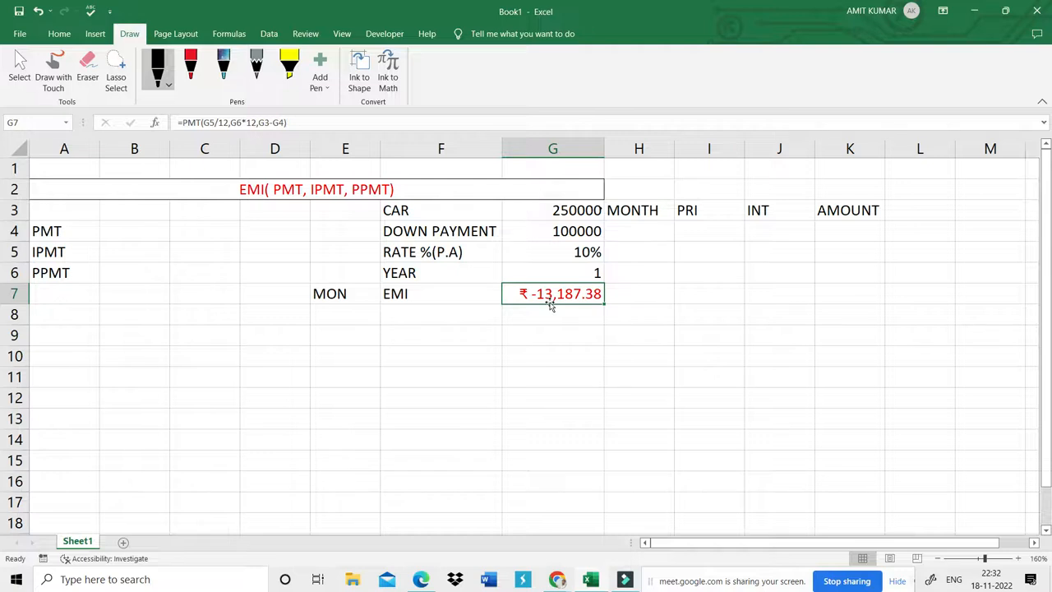
{"action": "left_click", "coordinate": [593, 271]}
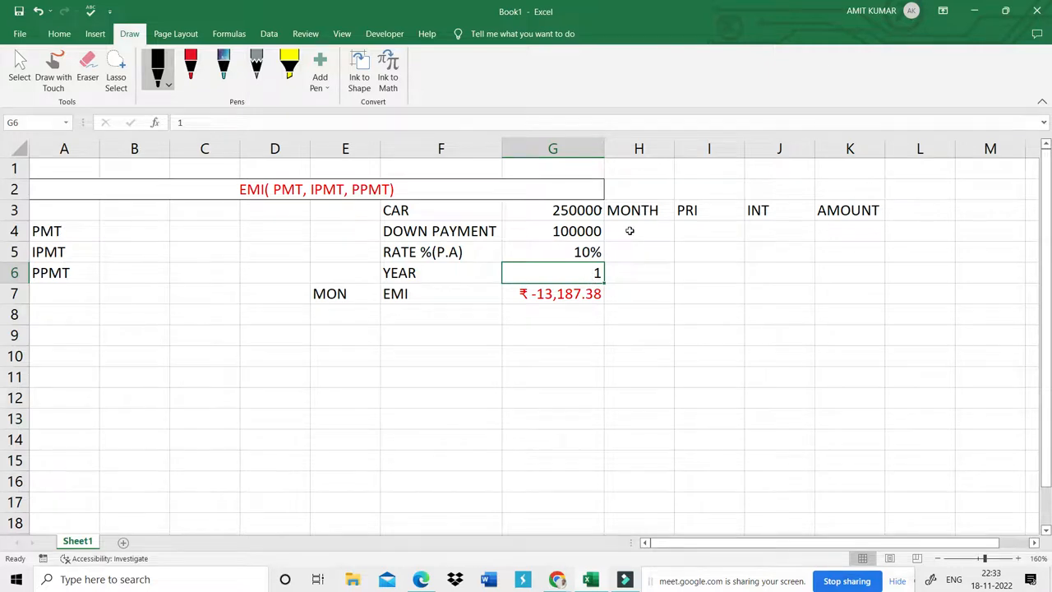
{"action": "left_click", "coordinate": [630, 232]}
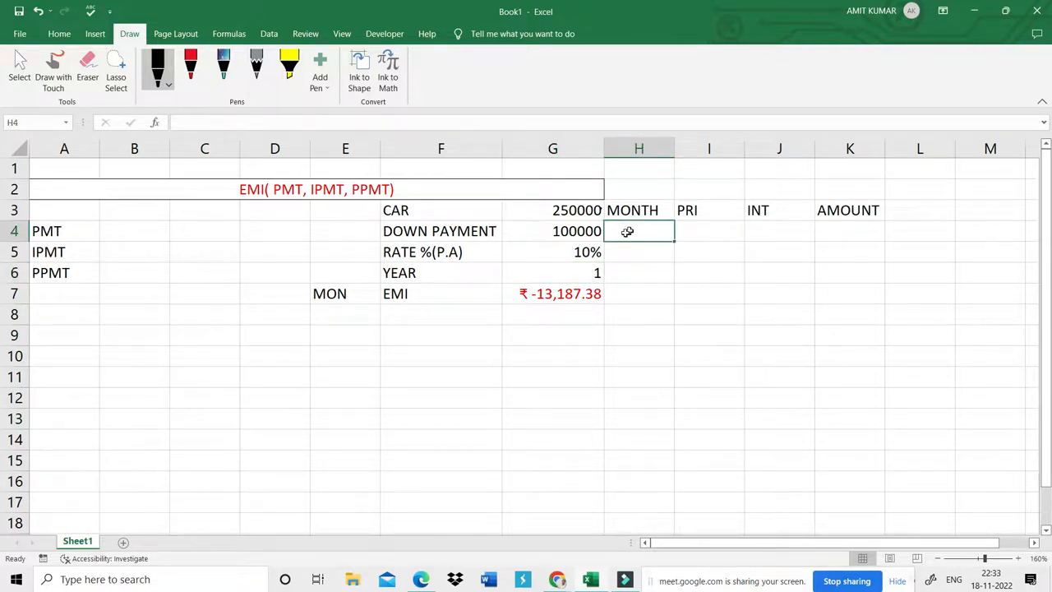
- Set the loan term in G6 to 2 years
{"action": "left_click", "coordinate": [588, 274]}
{"action": "type", "text": "2"}
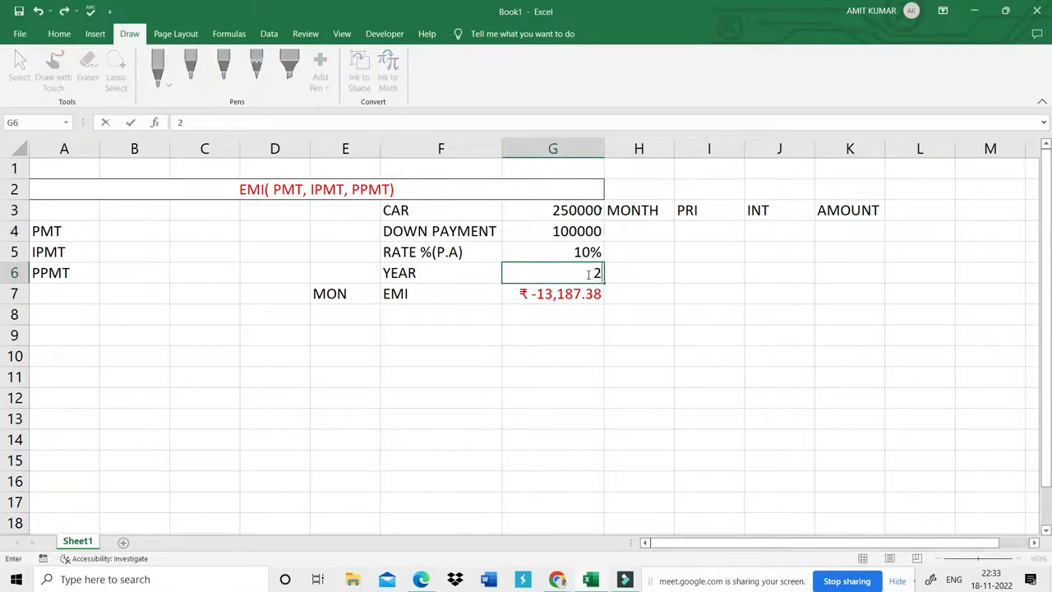
{"action": "key", "text": "Return"}
- Enter 1 and 2 in H4 and H5 under MONTH and fill the series down to 22 in H25
{"action": "left_click", "coordinate": [636, 237]}
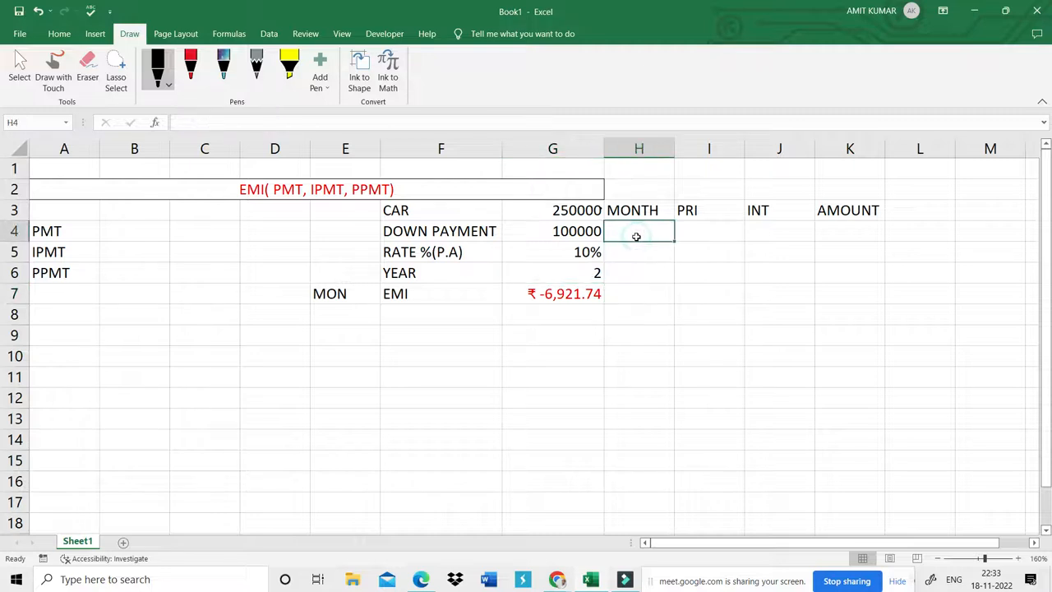
{"action": "type", "text": "1"}
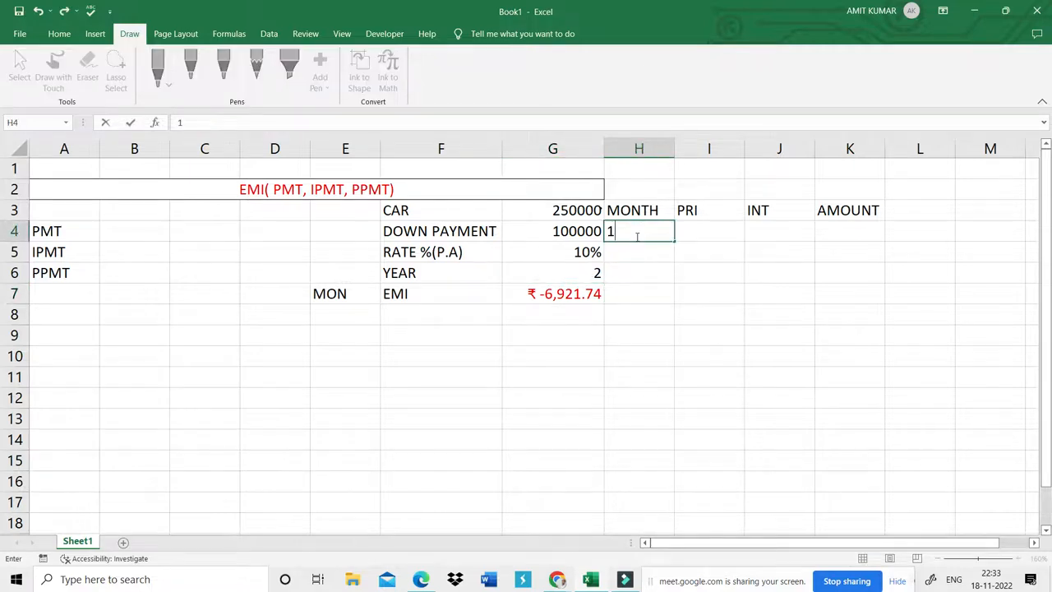
{"action": "key", "text": "Return"}
{"action": "type", "text": "2"}
{"action": "key", "text": "Return"}
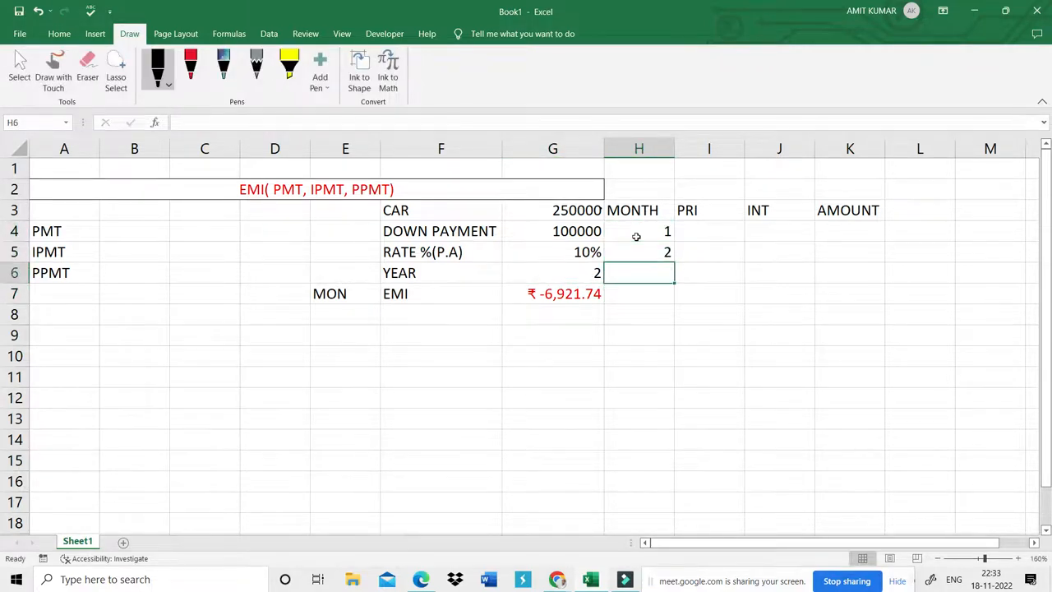
{"action": "left_click_drag", "start_coordinate": [636, 237], "coordinate": [672, 531]}
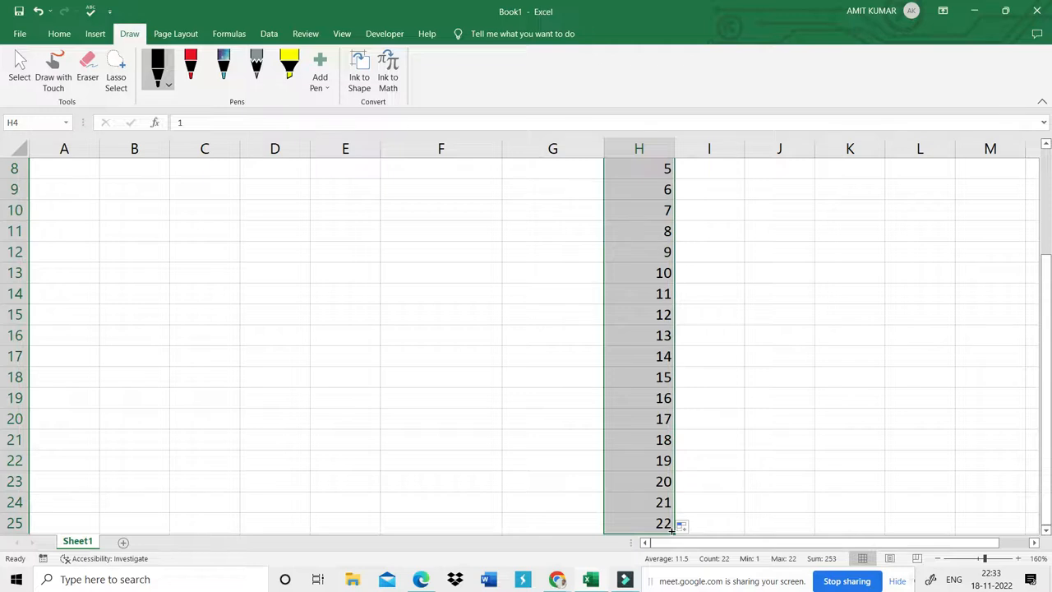
- Extend the month numbers to 24 in H27 and clear the surplus cells H28:H29 below
{"action": "left_click", "coordinate": [1045, 325]}
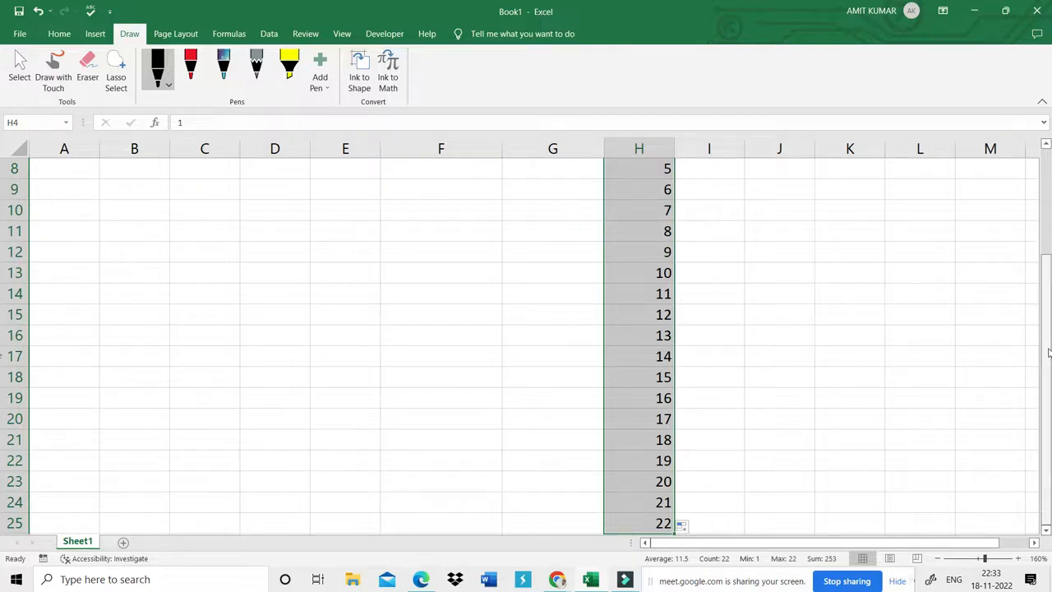
{"action": "left_click", "coordinate": [740, 492]}
{"action": "left_click", "coordinate": [658, 535]}
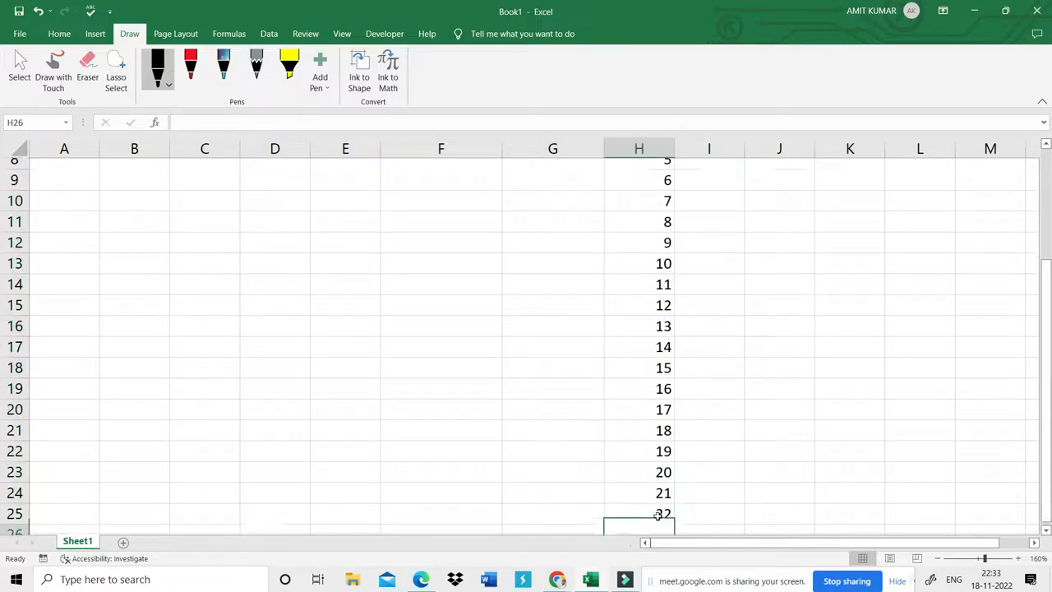
{"action": "mouse_move", "coordinate": [655, 488]}
{"action": "left_mouse_down"}
{"action": "mouse_move", "coordinate": [677, 527]}
{"action": "mouse_move", "coordinate": [647, 497]}
{"action": "left_mouse_up"}
{"action": "left_click", "coordinate": [735, 437]}
{"action": "left_click", "coordinate": [646, 488]}
{"action": "key", "text": "Delete"}
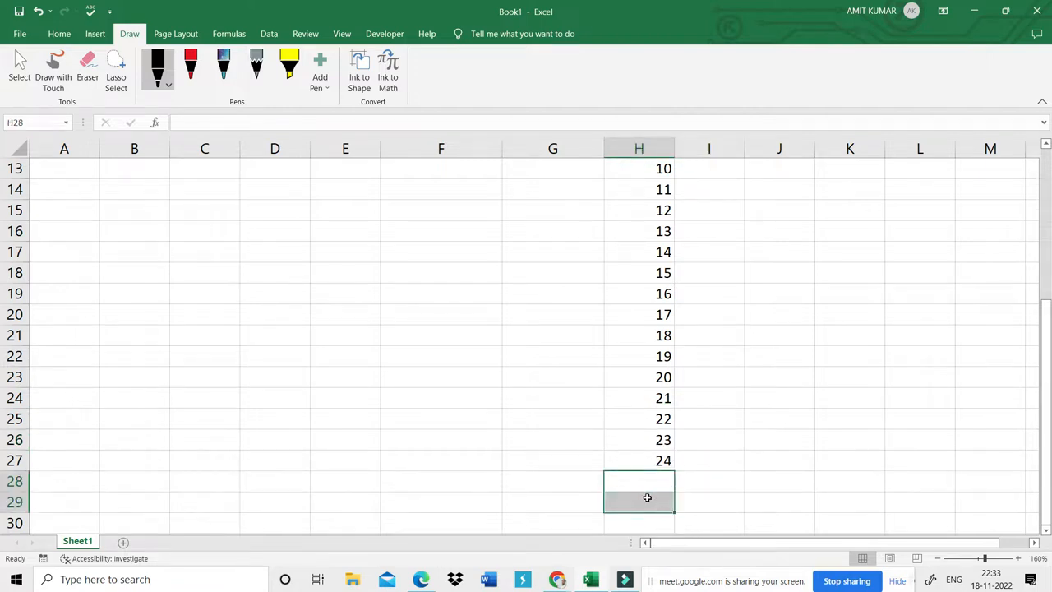
- Enter the formula =I4+J4 in K4 to add the first month's principal and interest under AMOUNT
{"action": "left_click", "coordinate": [809, 323]}
{"action": "key", "text": "Up"}
{"action": "key", "text": "Up"}
{"action": "key", "text": "Up"}
{"action": "key", "text": "Up"}
{"action": "key", "text": "Up"}
{"action": "key", "text": "Up"}
{"action": "key", "text": "Up"}
{"action": "key", "text": "Up"}
{"action": "key", "text": "Up"}
{"action": "key", "text": "Up"}
{"action": "key", "text": "Up"}
{"action": "key", "text": "Up"}
{"action": "key", "text": "Up"}
{"action": "key", "text": "Up"}
{"action": "key", "text": "Up"}
{"action": "key", "text": "Up"}
{"action": "key", "text": "Up"}
{"action": "key", "text": "Up"}
{"action": "key", "text": "Up"}
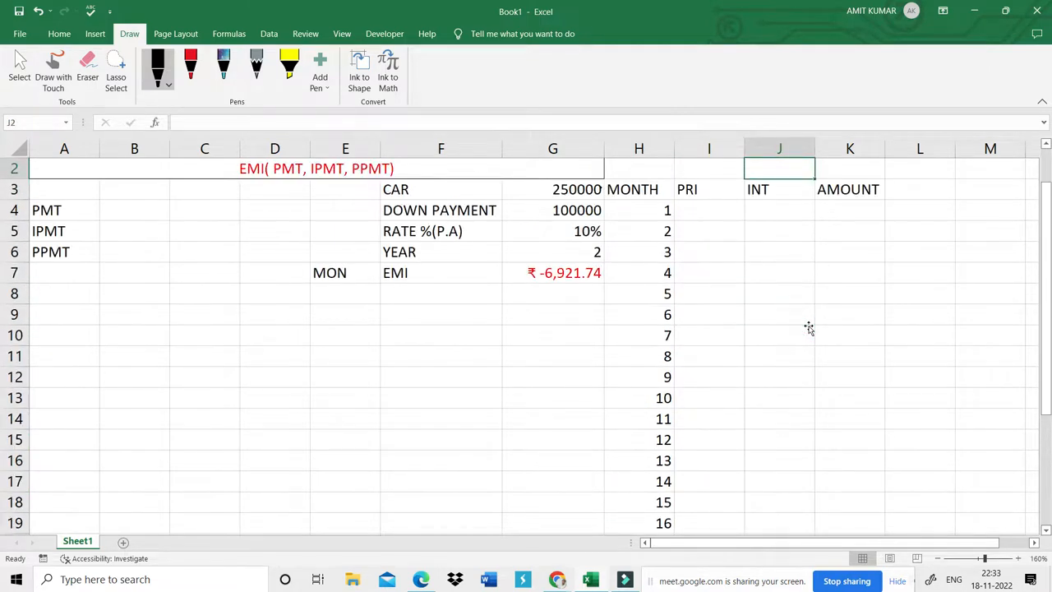
{"action": "left_click", "coordinate": [705, 234]}
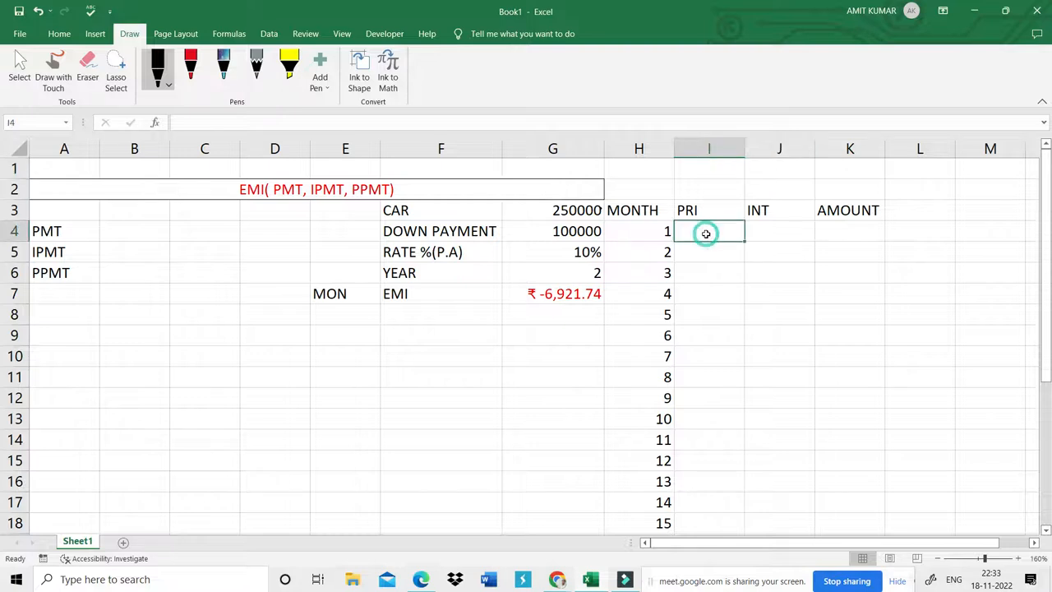
{"action": "left_click", "coordinate": [847, 230]}
{"action": "type", "text": "="}
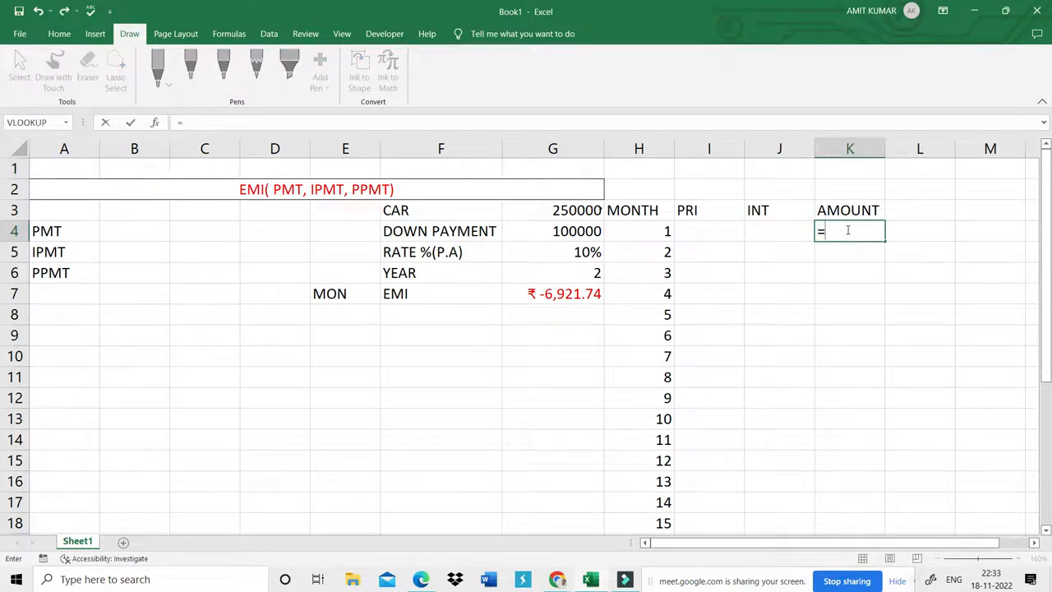
{"action": "left_click", "coordinate": [699, 232]}
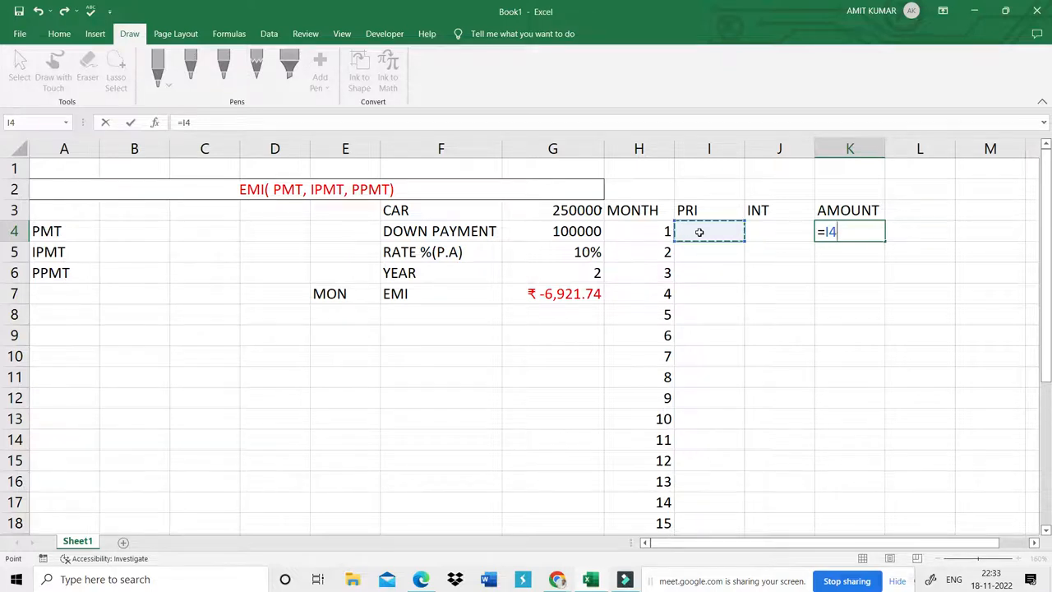
{"action": "type", "text": "+"}
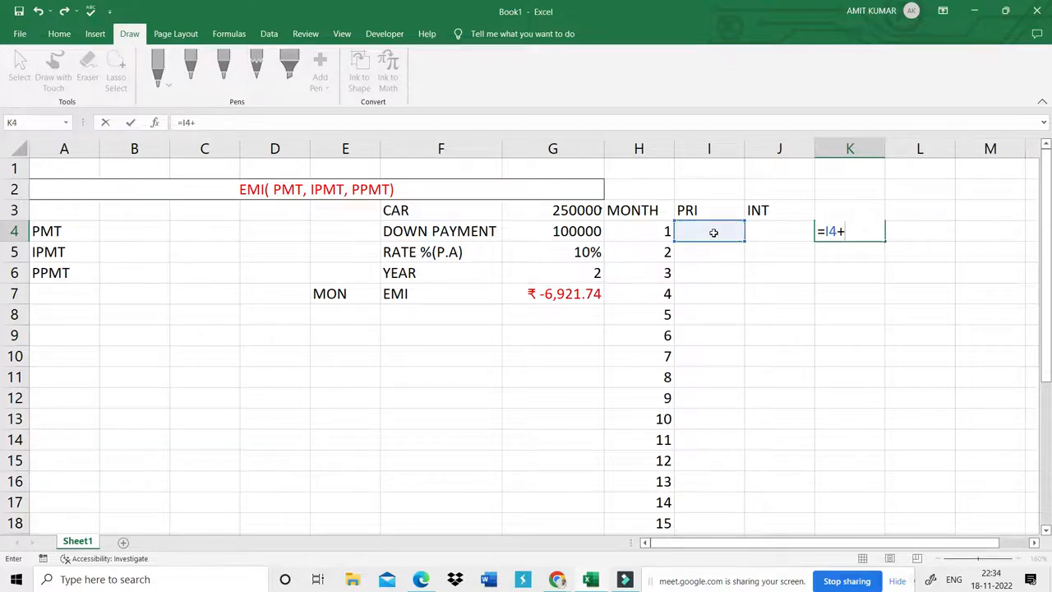
{"action": "left_click", "coordinate": [757, 233]}
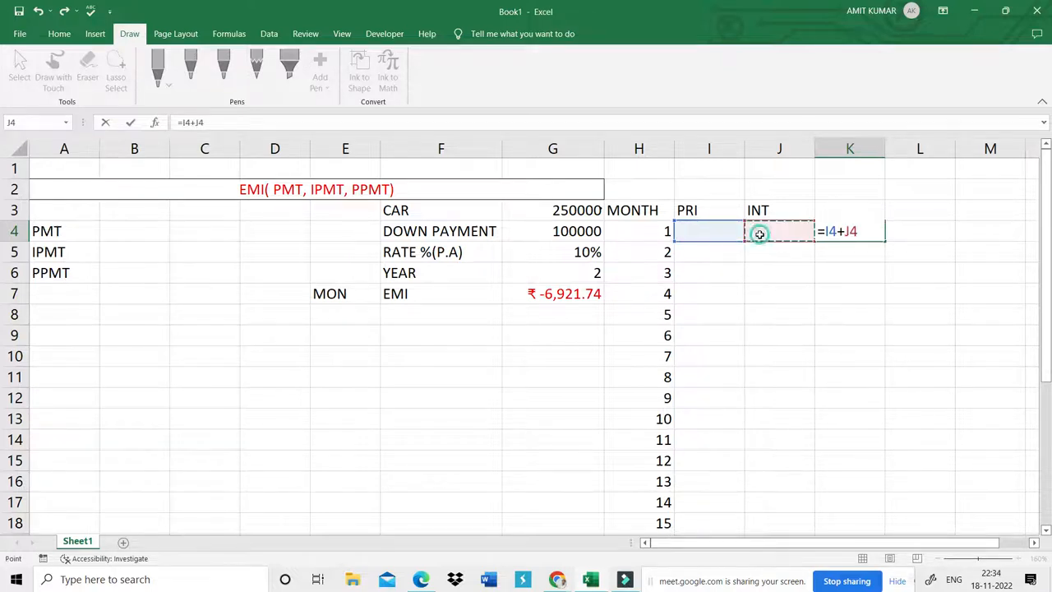
{"action": "key", "text": "Return"}
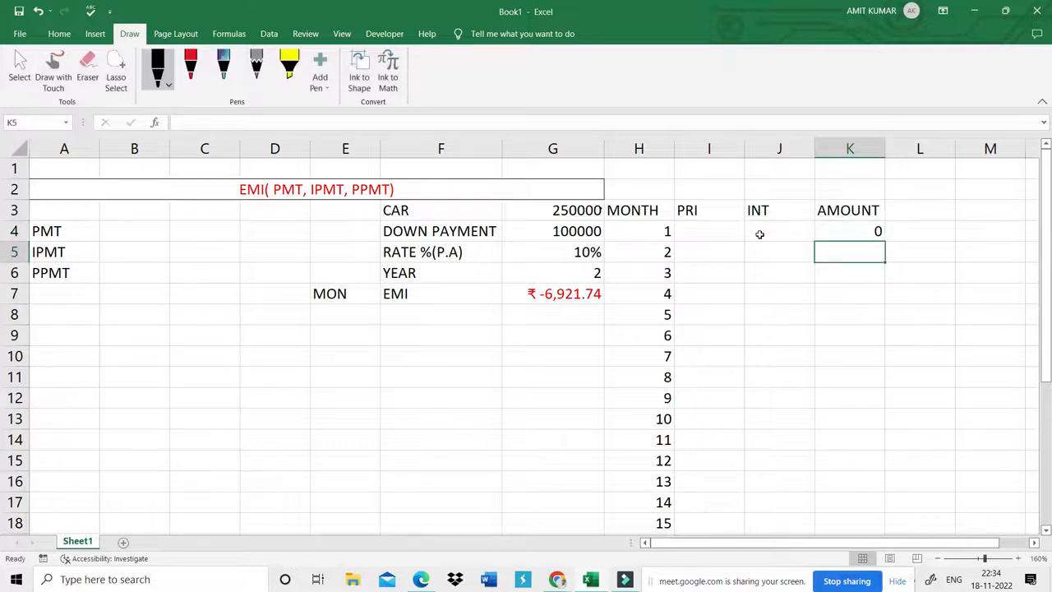
- Begin a PPMT formula in I4 under PRI with G5/12 as the rate and H4 as the period
{"action": "left_click", "coordinate": [851, 226]}
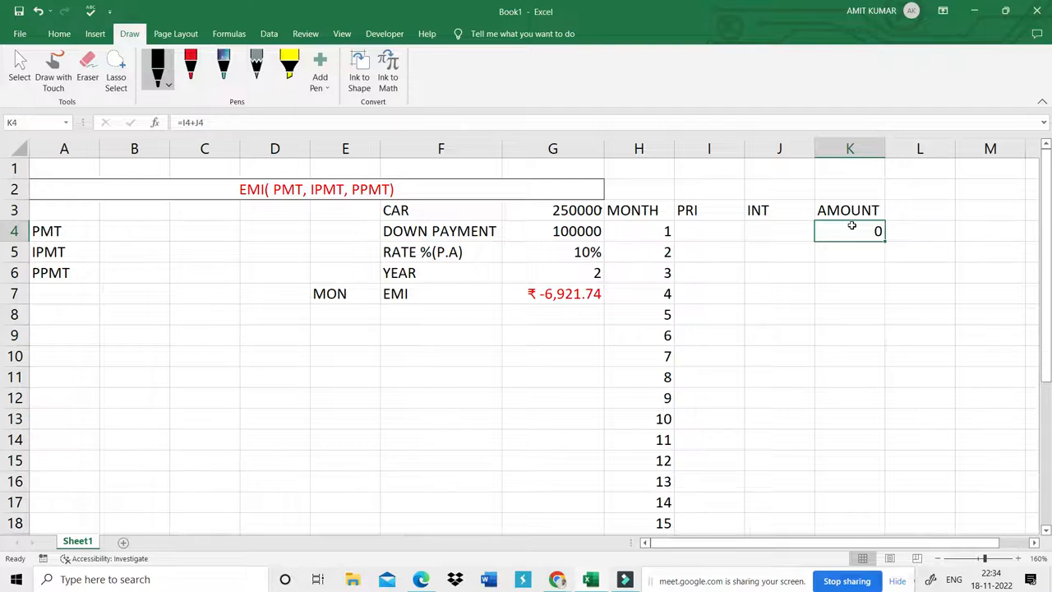
{"action": "left_click", "coordinate": [707, 228]}
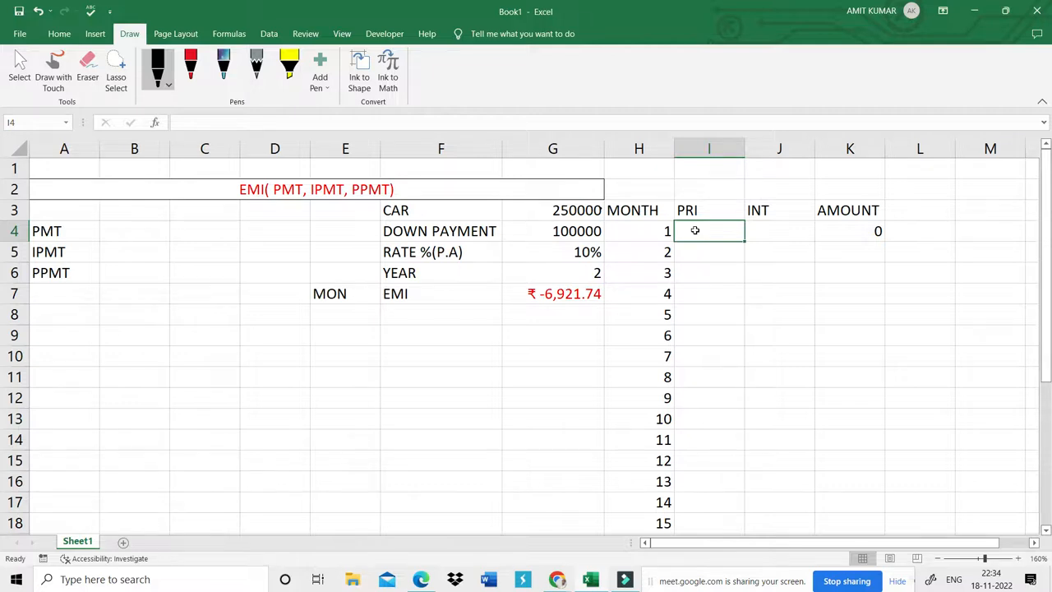
{"action": "left_click", "coordinate": [781, 234]}
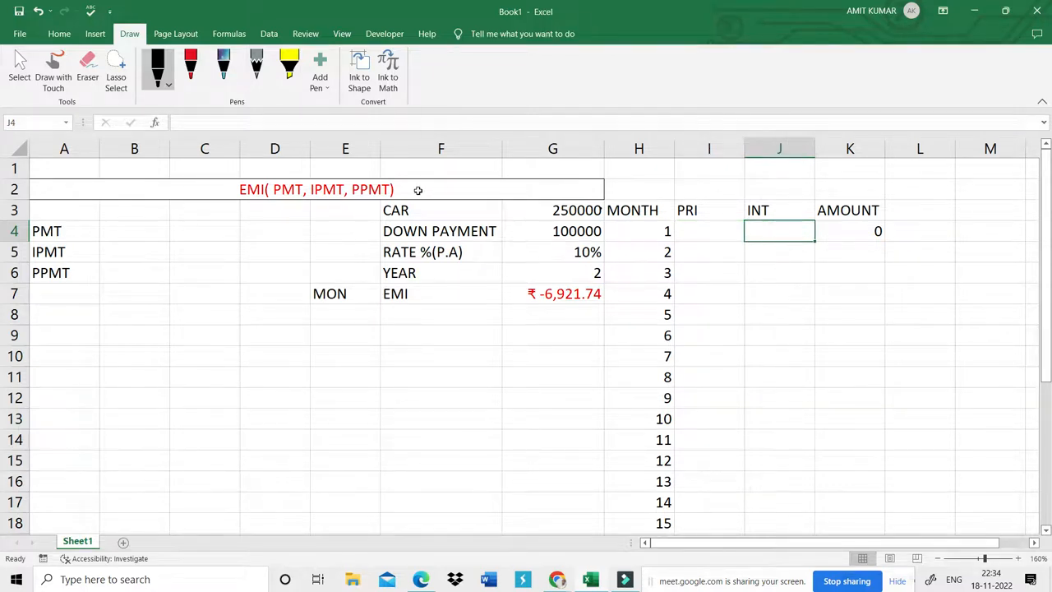
{"action": "left_click", "coordinate": [762, 231]}
{"action": "left_click", "coordinate": [701, 233]}
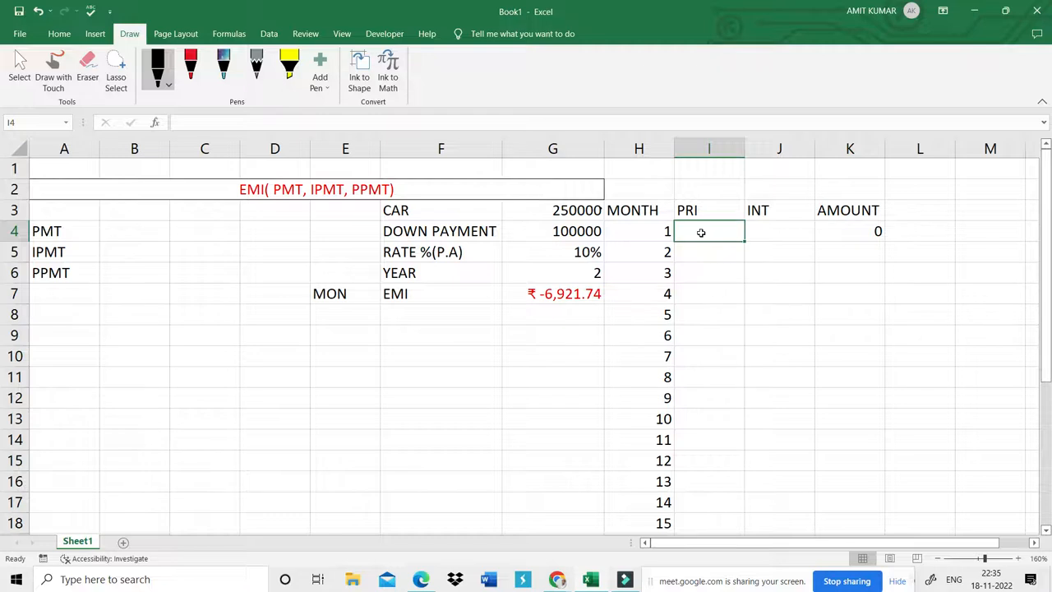
{"action": "type", "text": "=PPMT("}
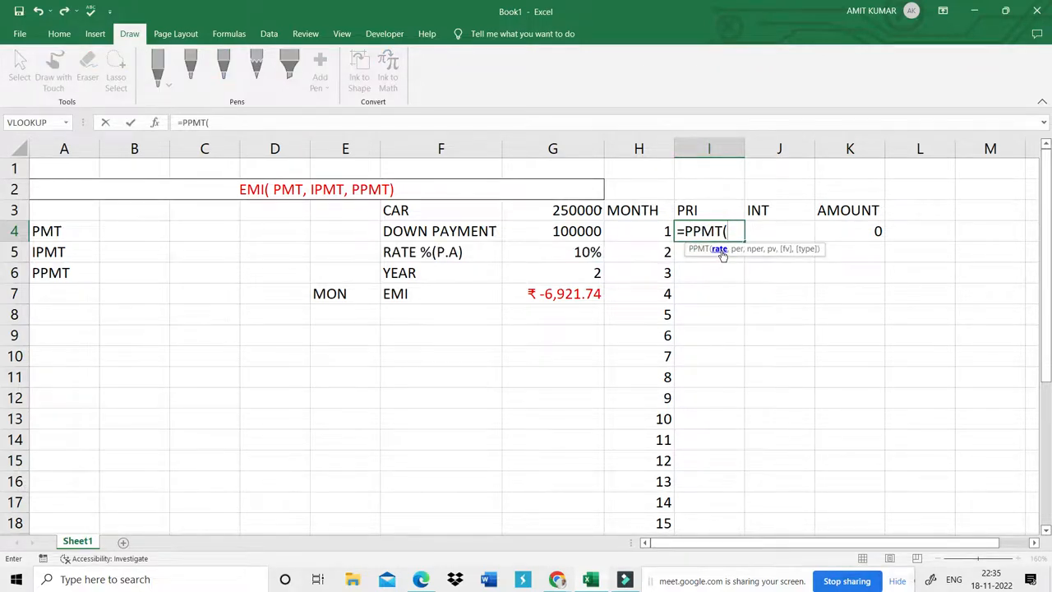
{"action": "left_click", "coordinate": [582, 254]}
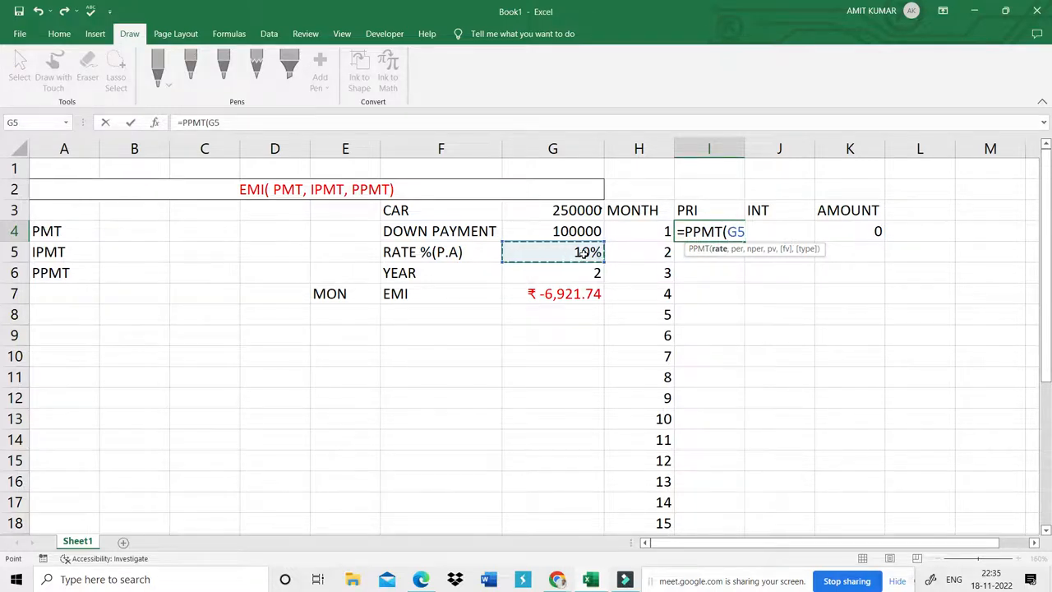
{"action": "type", "text": "/1"}
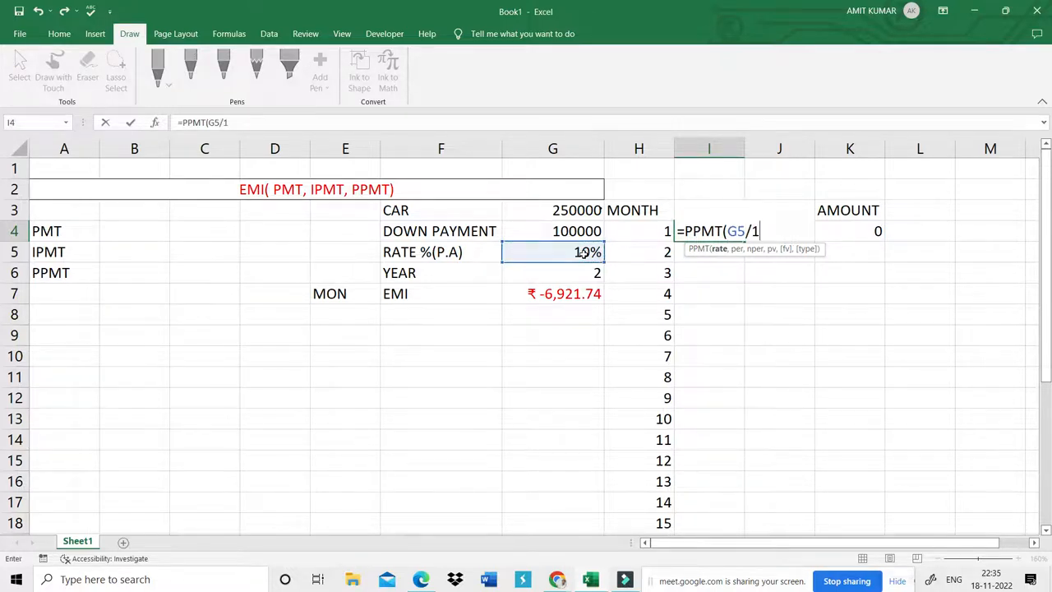
{"action": "type", "text": "2,"}
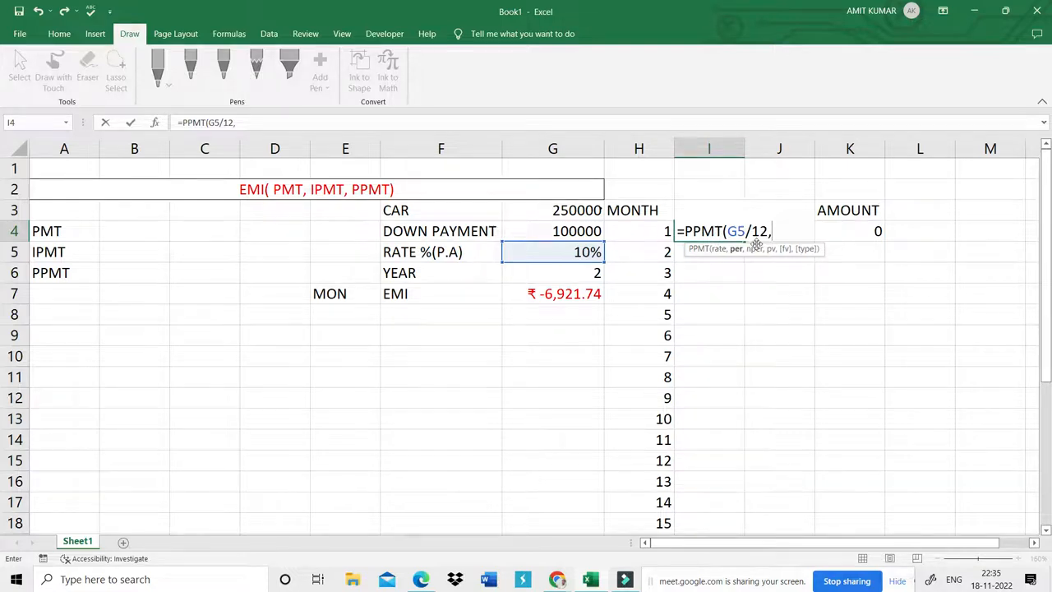
{"action": "left_click", "coordinate": [649, 229]}
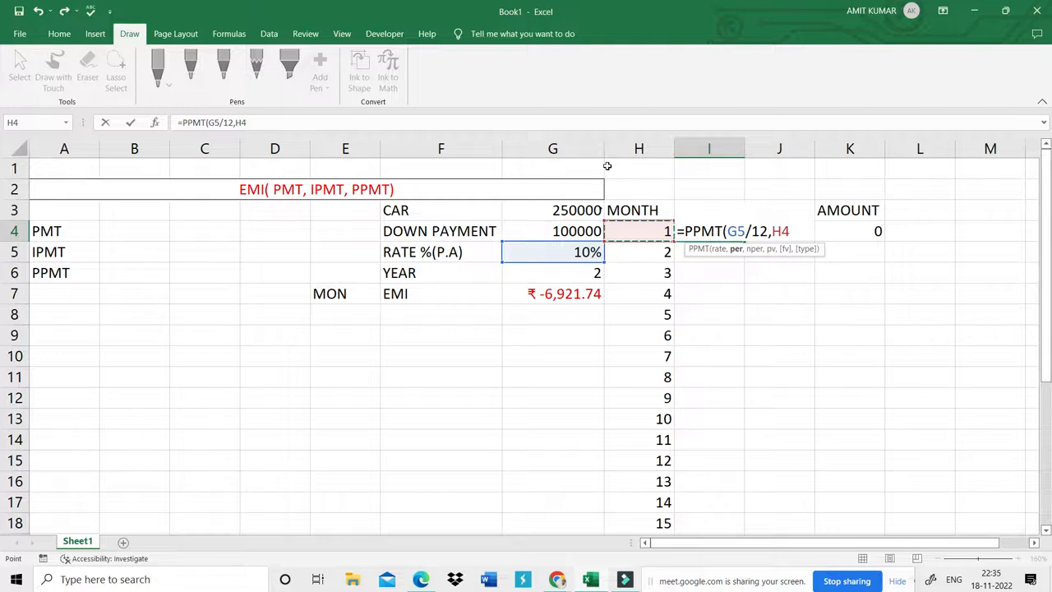
- Complete the PPMT arguments in I4 with G6*12 as the number of periods and G3-G4 as the present value
{"action": "type", "text": ","}
{"action": "left_click", "coordinate": [575, 271]}
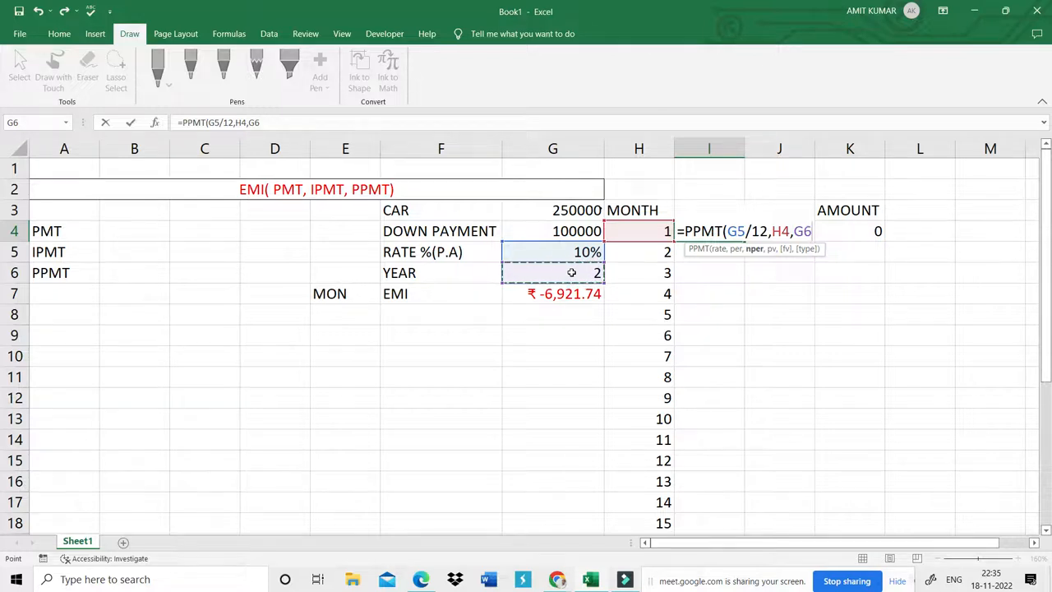
{"action": "type", "text": "*12"}
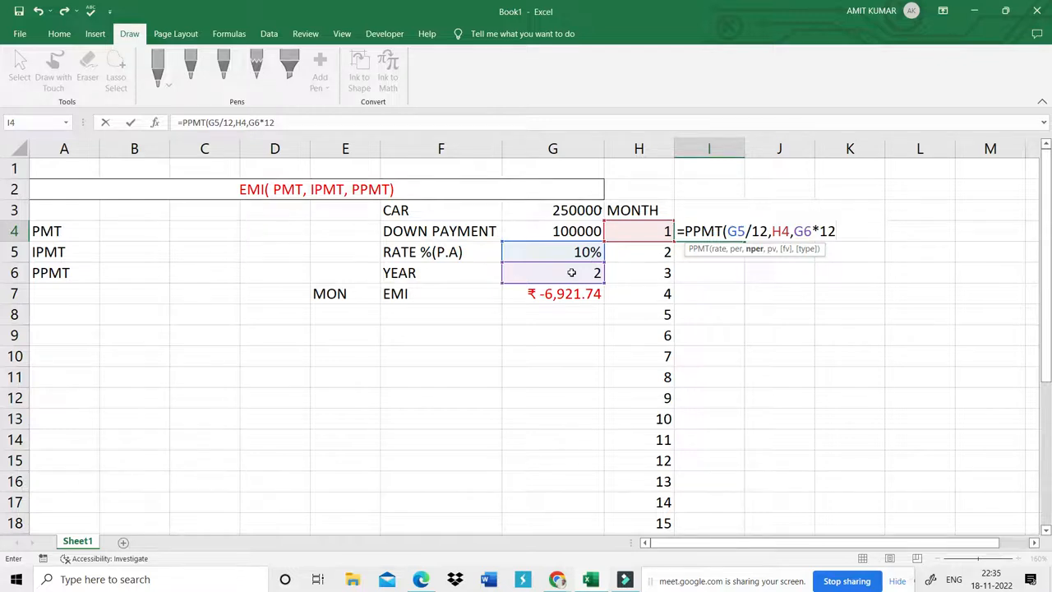
{"action": "type", "text": ","}
{"action": "left_click", "coordinate": [565, 212]}
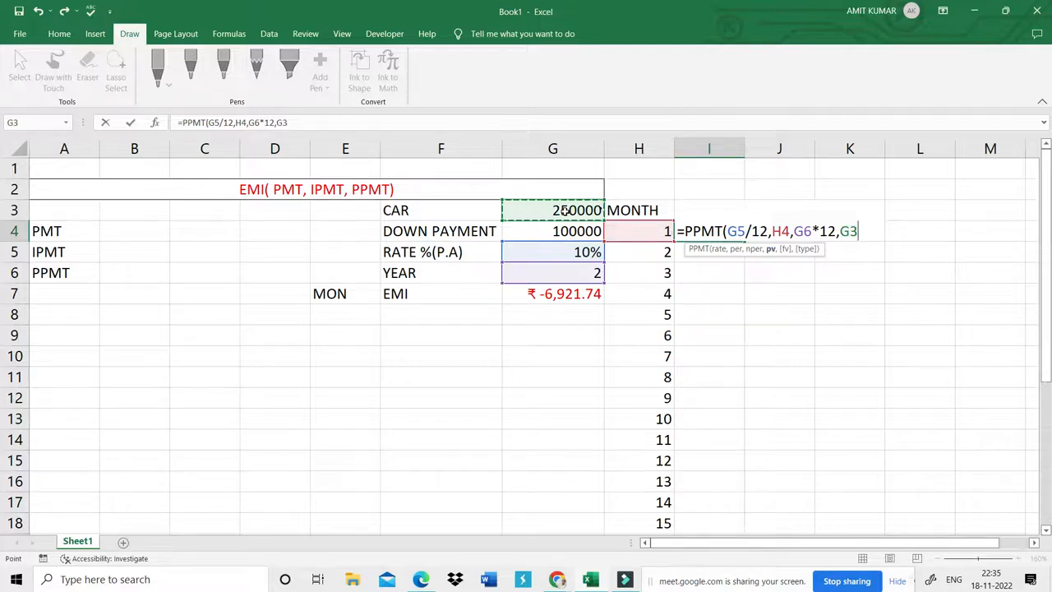
{"action": "type", "text": "-"}
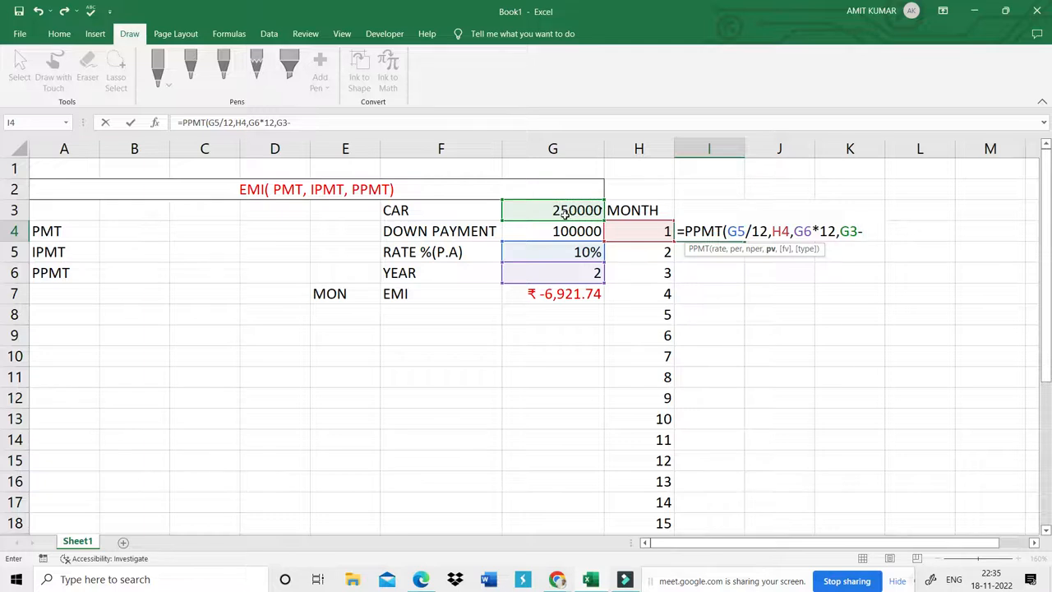
{"action": "left_click", "coordinate": [566, 231]}
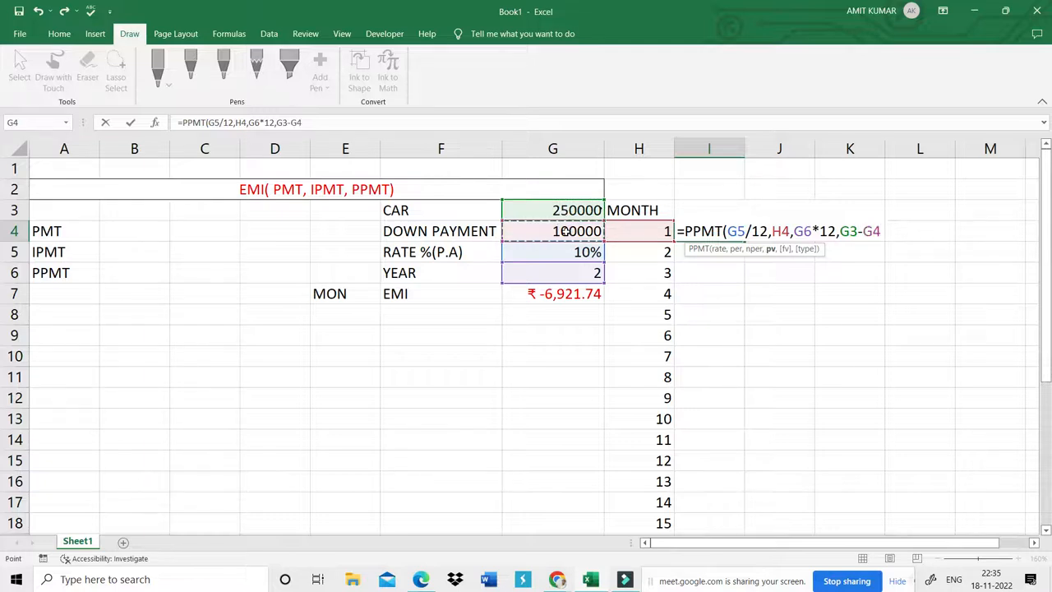
{"action": "type", "text": ")"}
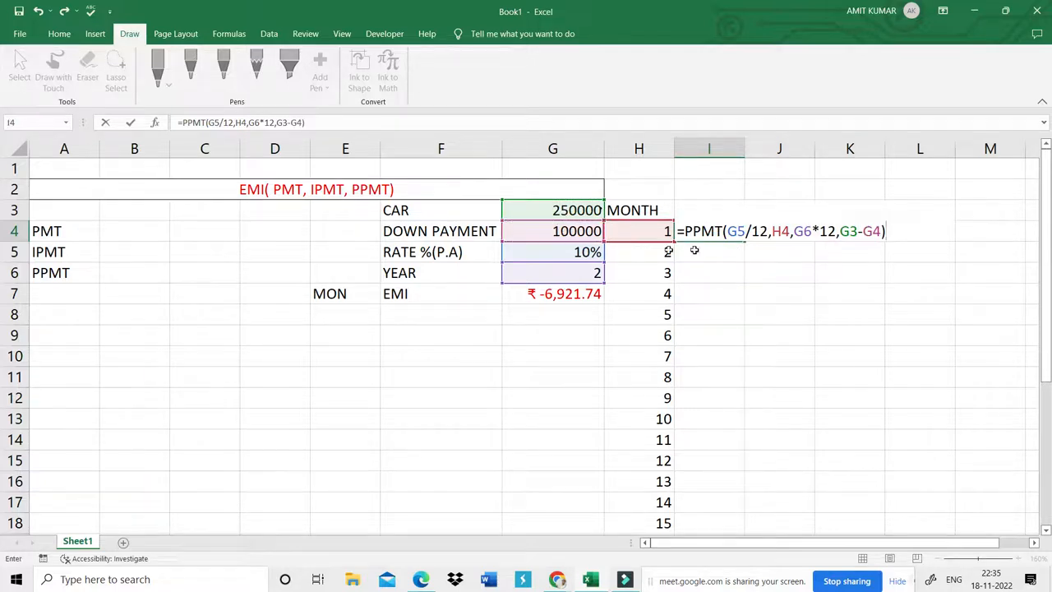
- Make the G5, G6, G3 and G4 references in the I4 PPMT formula absolute and enter the formula
{"action": "left_click", "coordinate": [713, 231]}
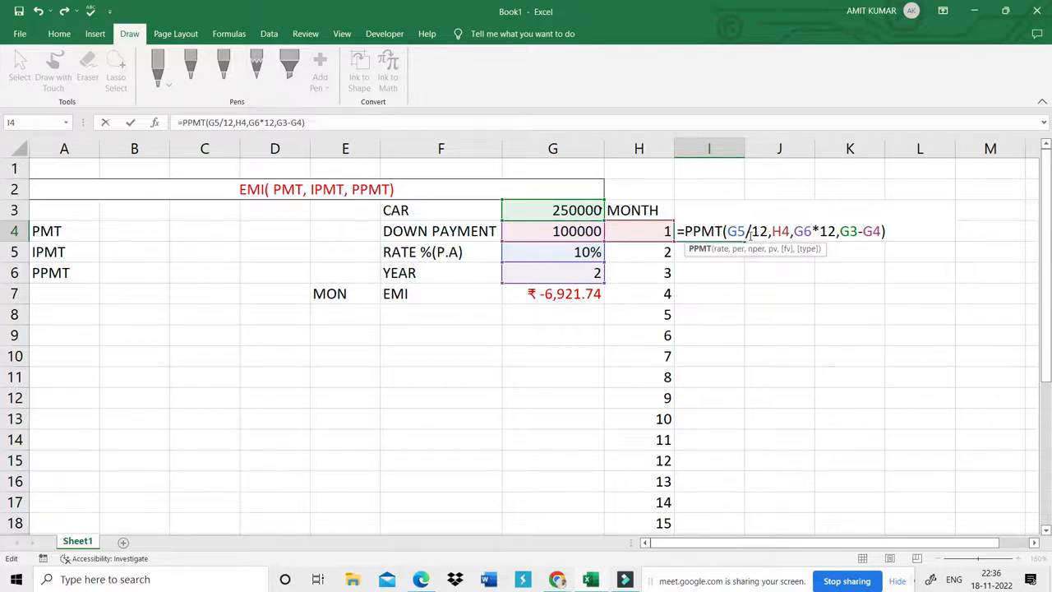
{"action": "left_click", "coordinate": [728, 231]}
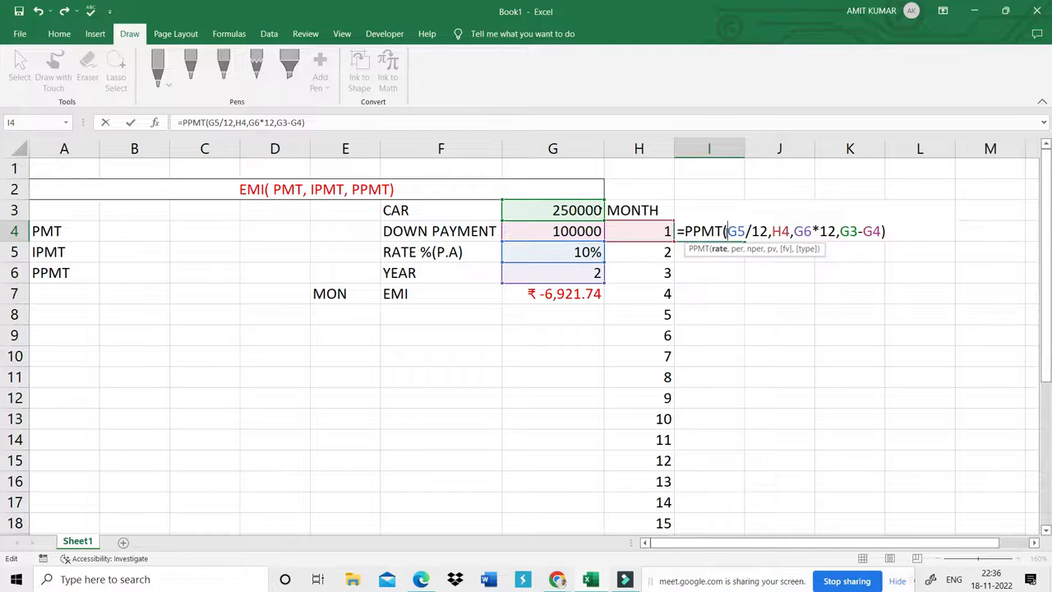
{"action": "left_click_drag", "start_coordinate": [726, 231], "coordinate": [769, 231]}
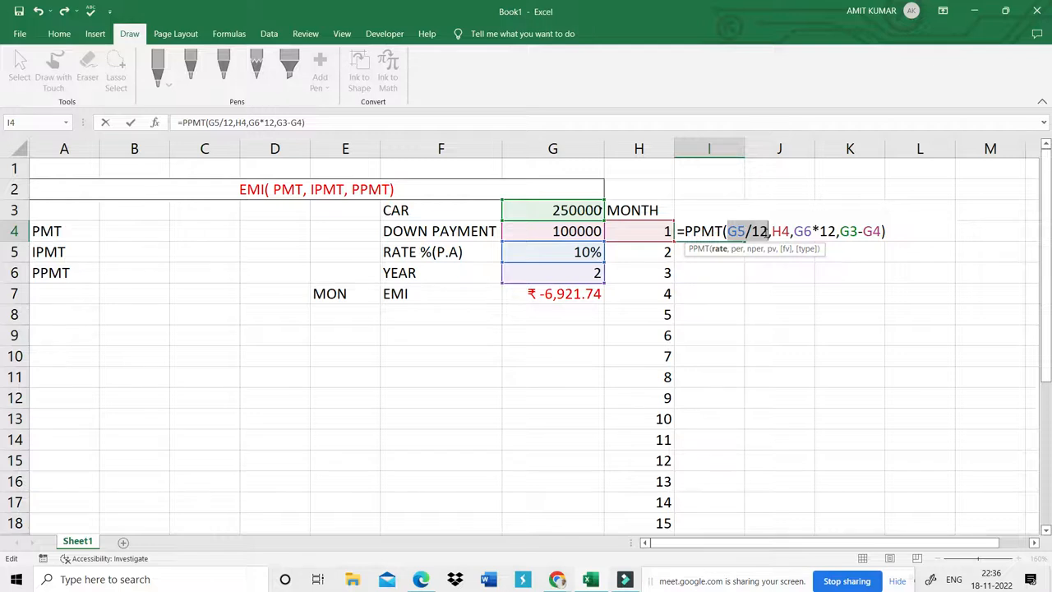
{"action": "key", "text": "F4"}
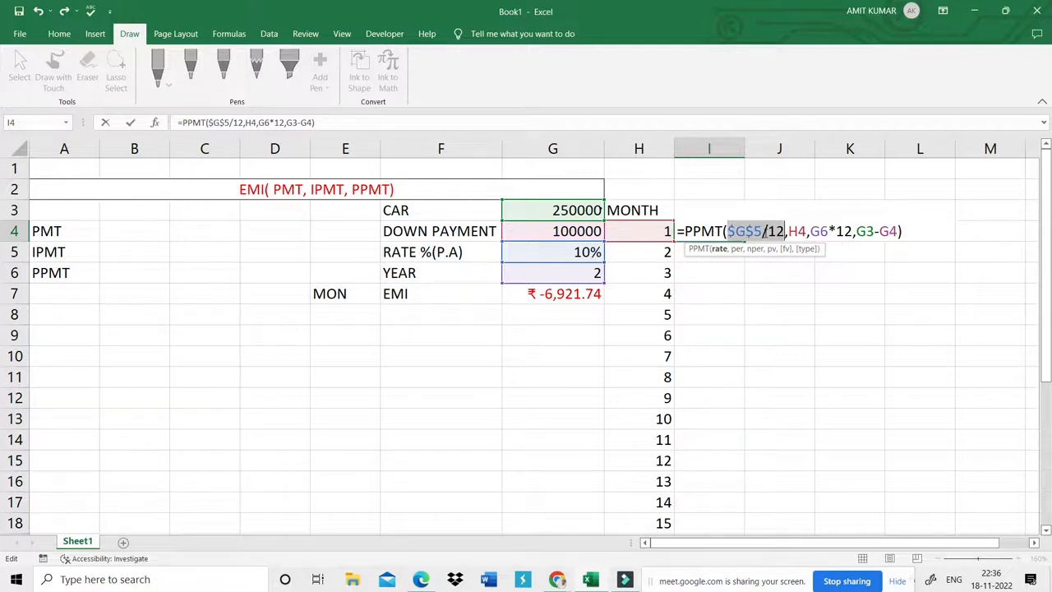
{"action": "left_click_drag", "start_coordinate": [811, 231], "coordinate": [899, 235]}
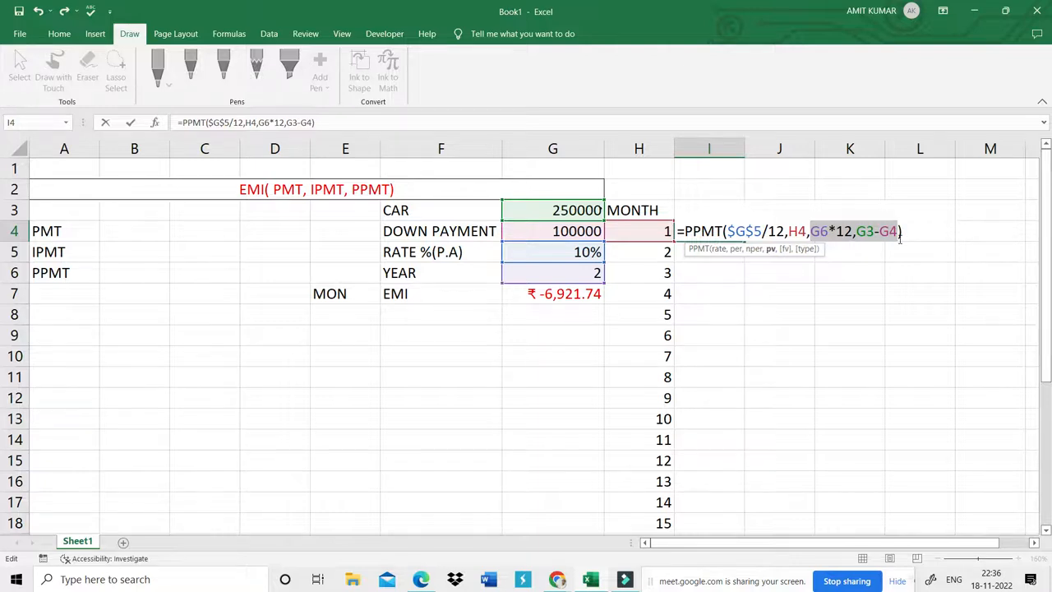
{"action": "left_click_drag", "start_coordinate": [855, 231], "coordinate": [813, 233]}
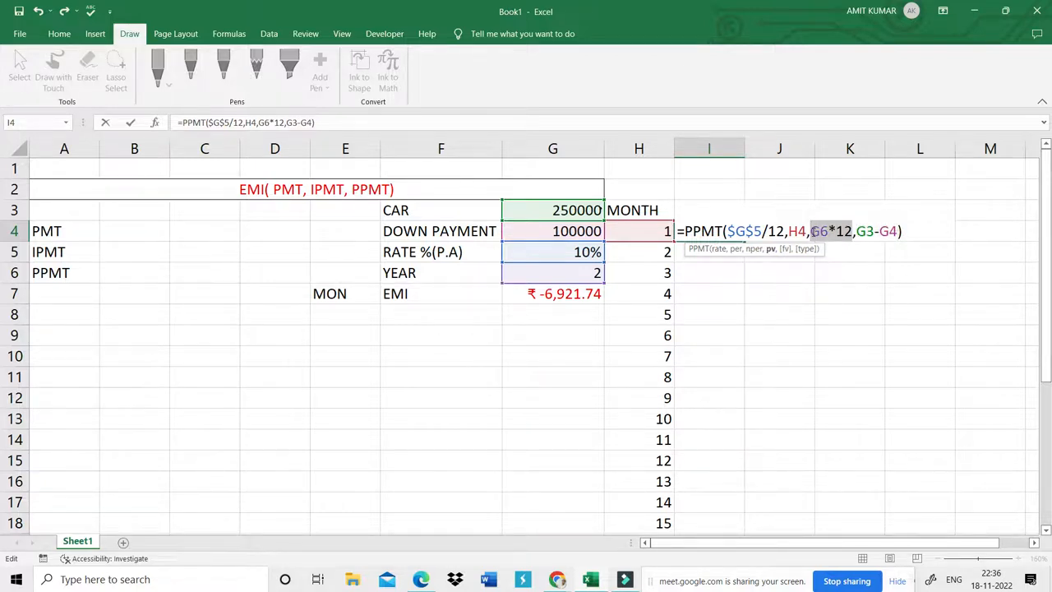
{"action": "key", "text": "F4"}
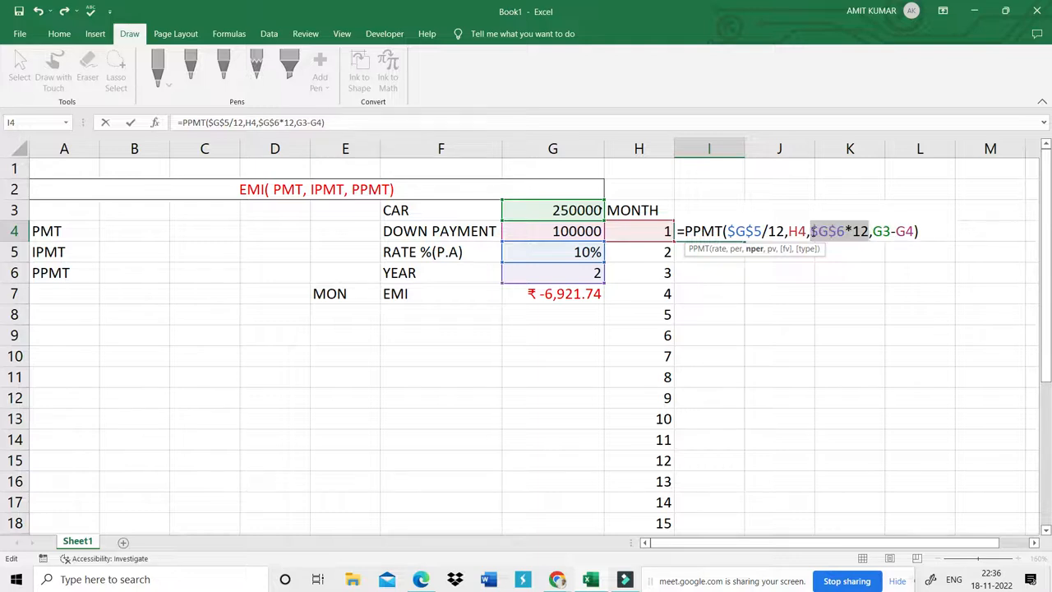
{"action": "left_click_drag", "start_coordinate": [873, 232], "coordinate": [913, 237]}
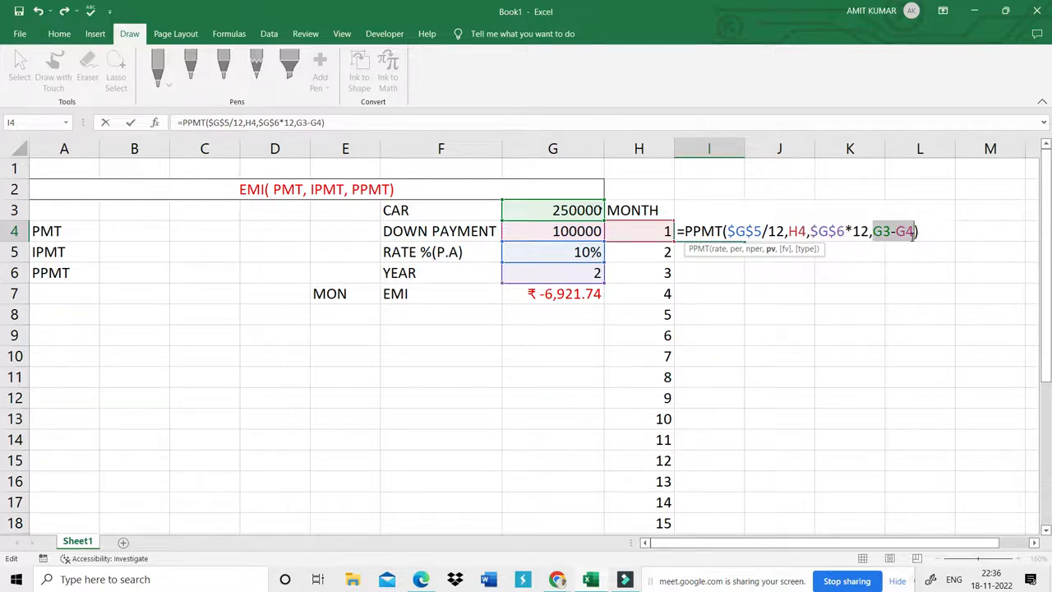
{"action": "key", "text": "F4"}
{"action": "key", "text": "Return"}
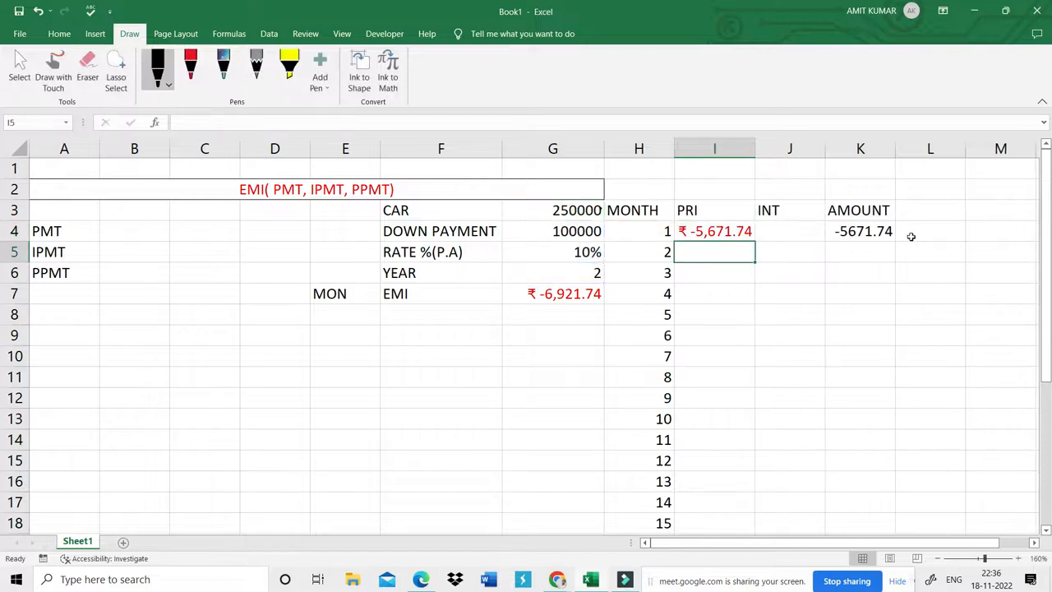
{"action": "left_click", "coordinate": [785, 228]}
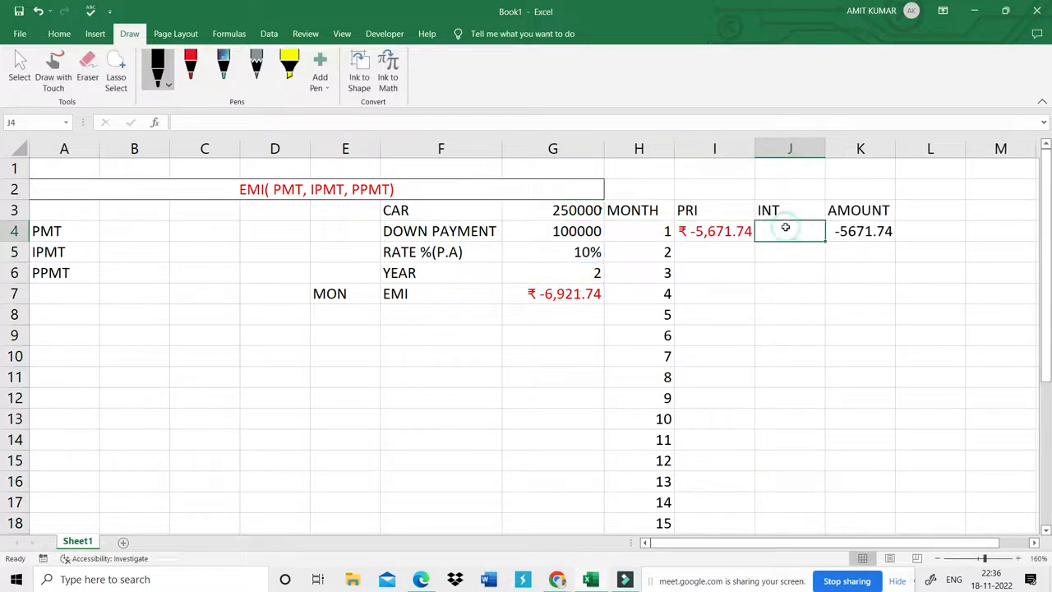
{"action": "left_click", "coordinate": [719, 231]}
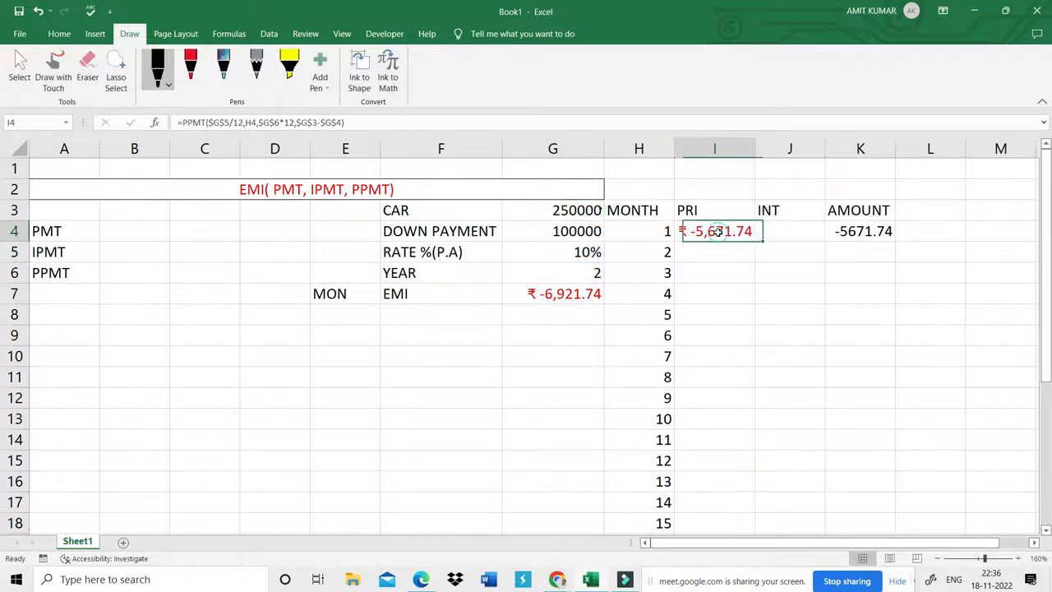
{"action": "left_click", "coordinate": [784, 232]}
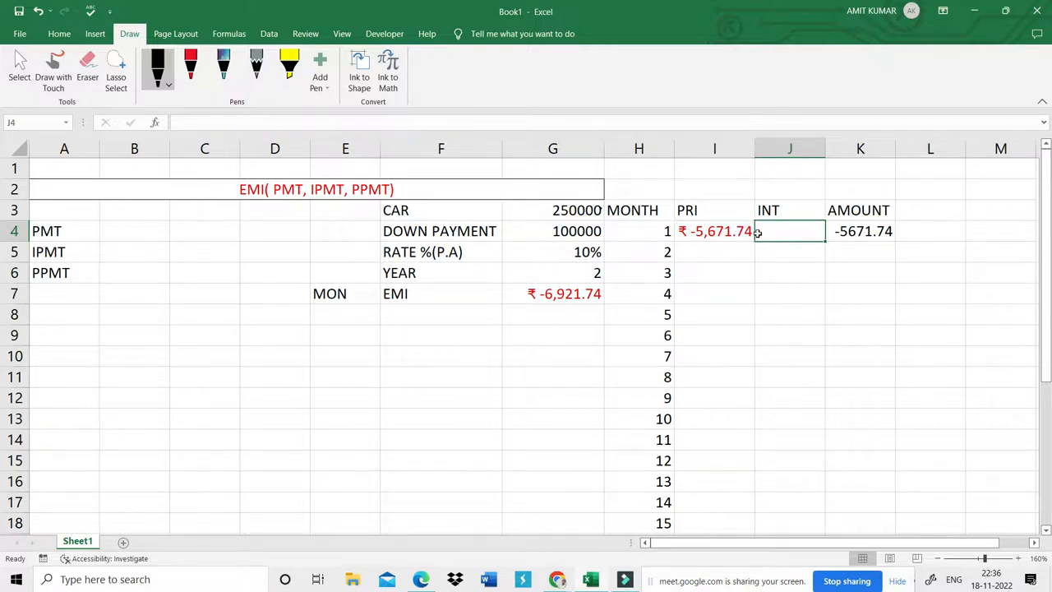
{"action": "double_click", "coordinate": [712, 231]}
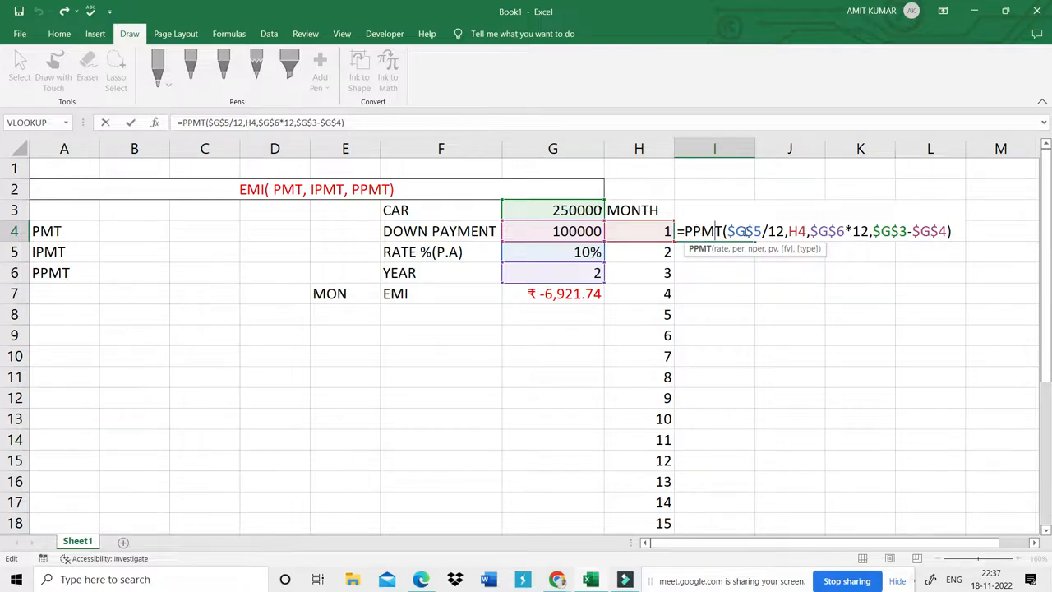
{"action": "key", "text": "Return"}
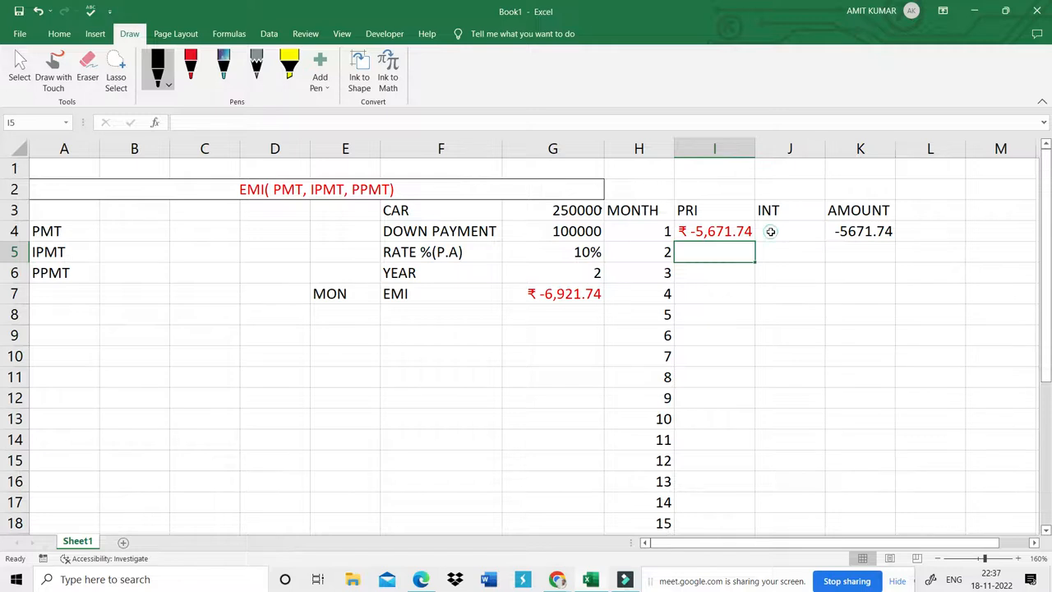
- Begin an IPMT formula in J4 under INT with G5/12 as the rate and H4 as the period
{"action": "left_click", "coordinate": [771, 232]}
{"action": "type", "text": "=IPMT"}
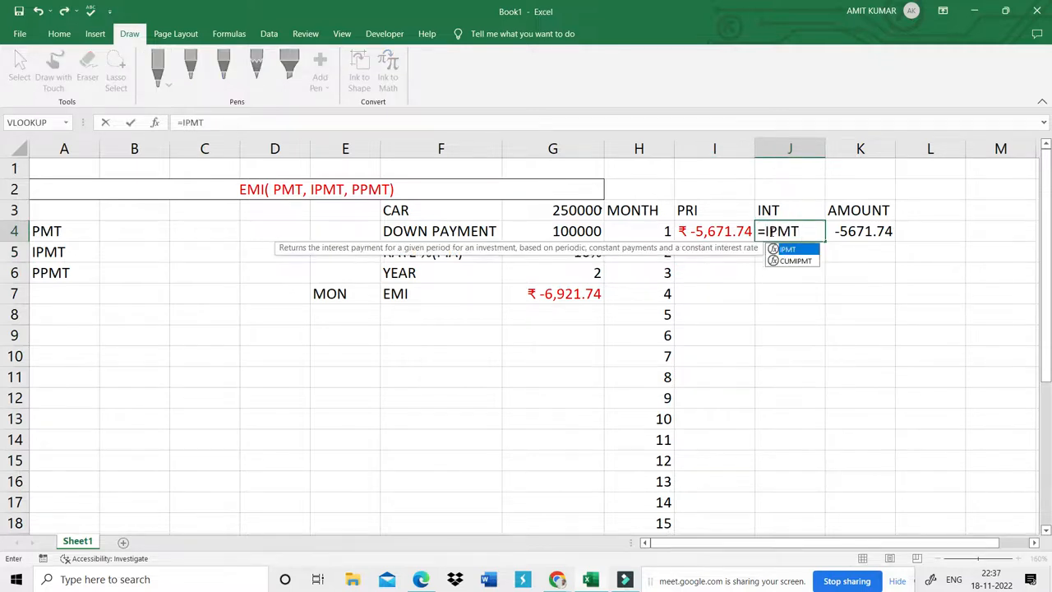
{"action": "type", "text": "("}
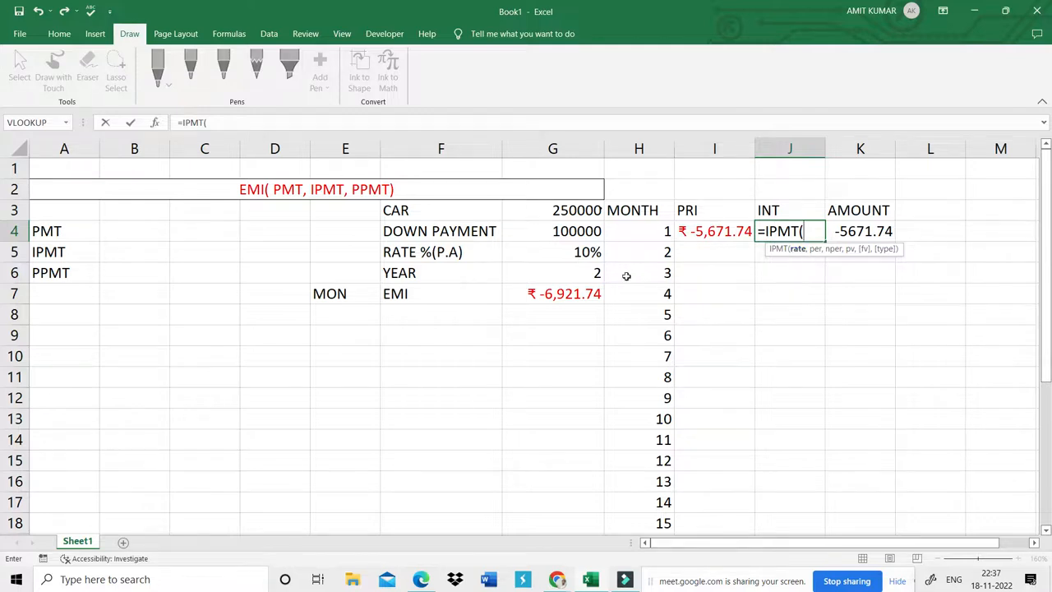
{"action": "left_click", "coordinate": [574, 253]}
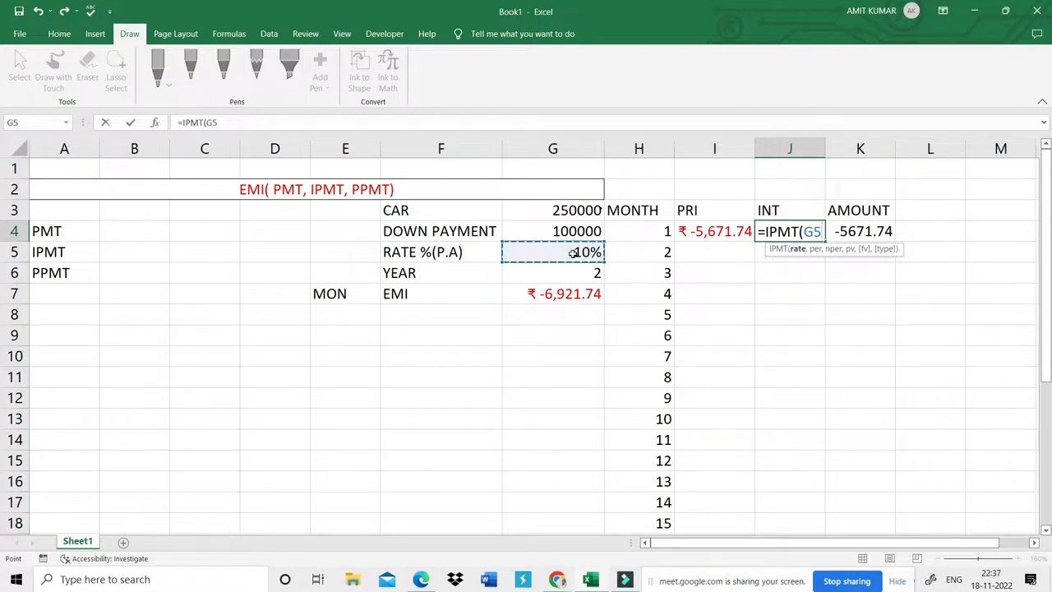
{"action": "type", "text": "/1"}
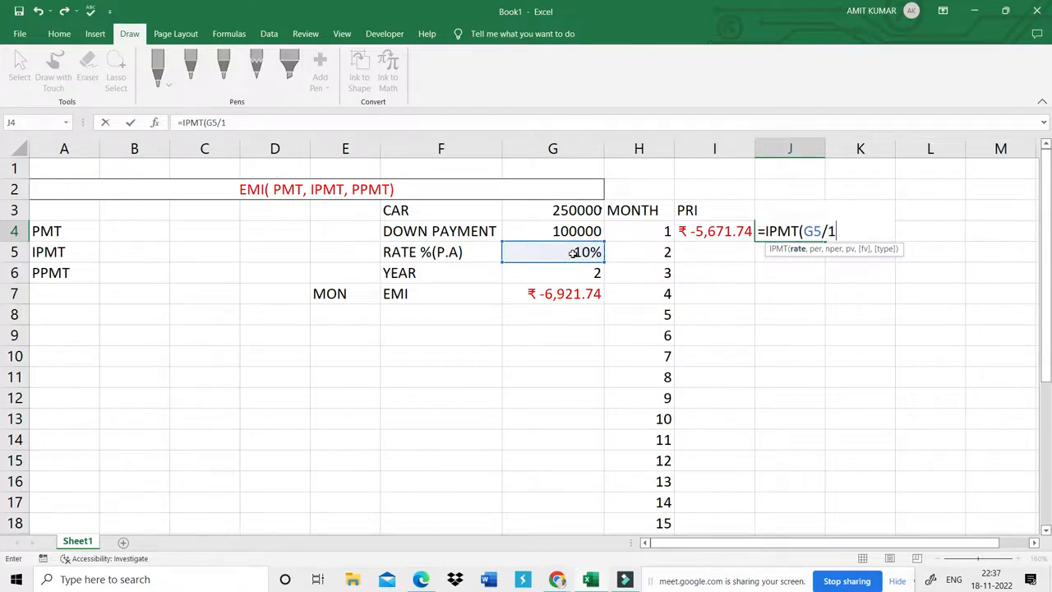
{"action": "type", "text": "2,"}
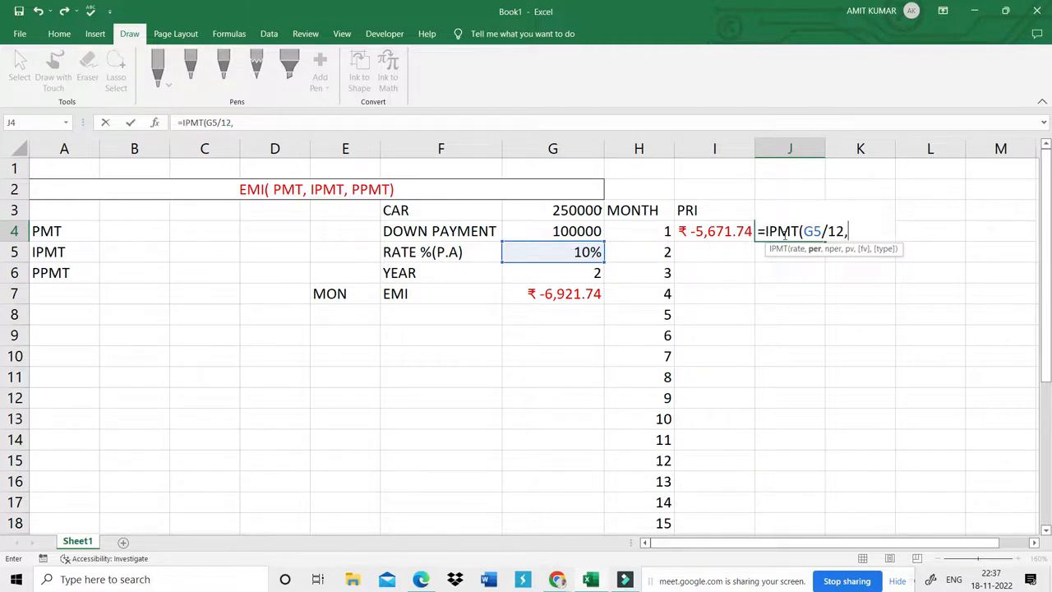
{"action": "left_click", "coordinate": [641, 236]}
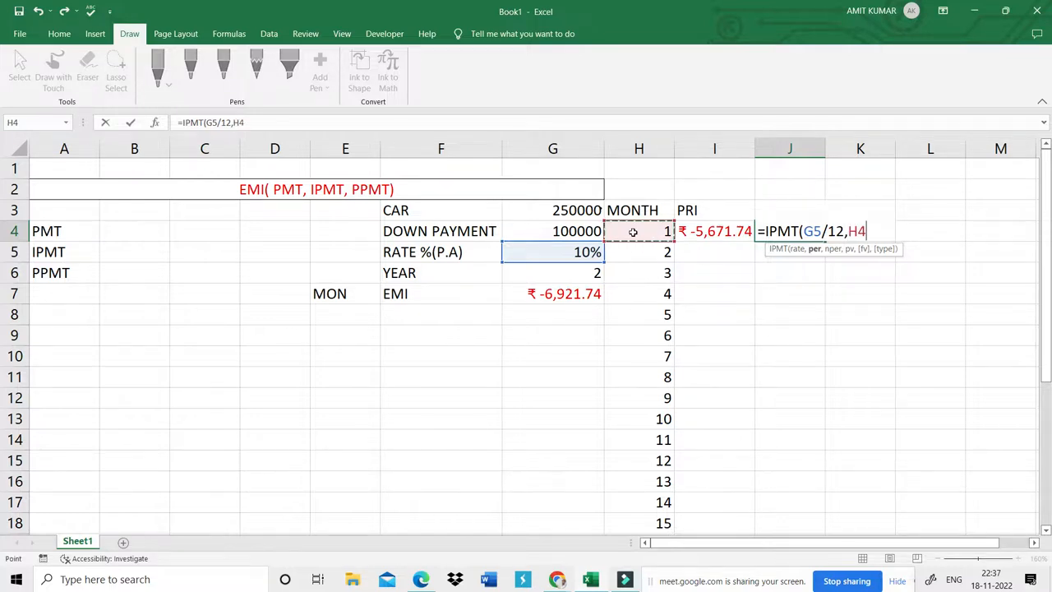
{"action": "type", "text": ","}
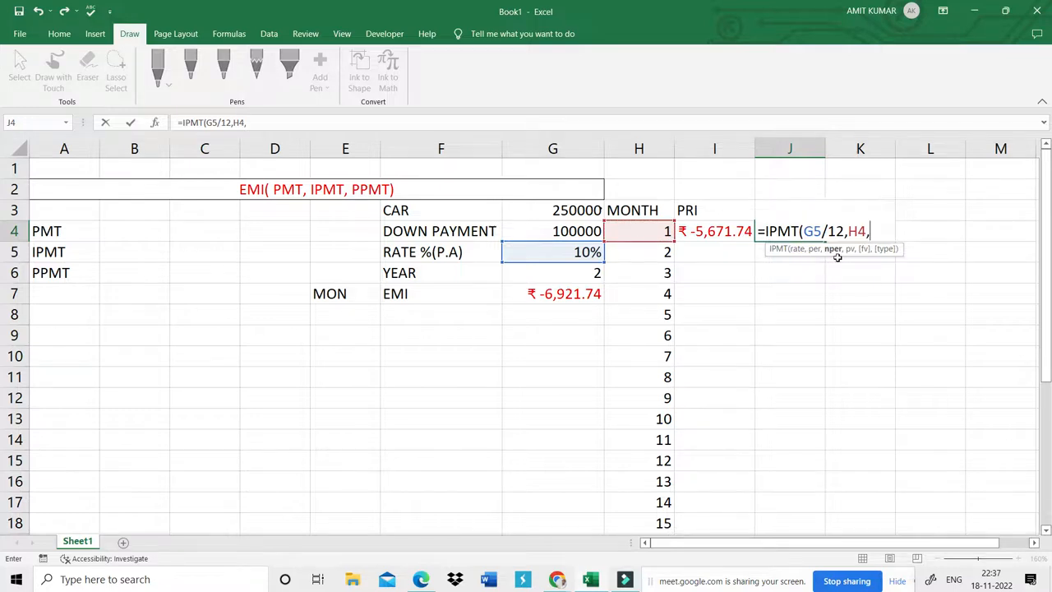
- Complete the IPMT arguments in J4 with G6*12 as the number of periods and G3-G4 as the present value
{"action": "left_click", "coordinate": [587, 270]}
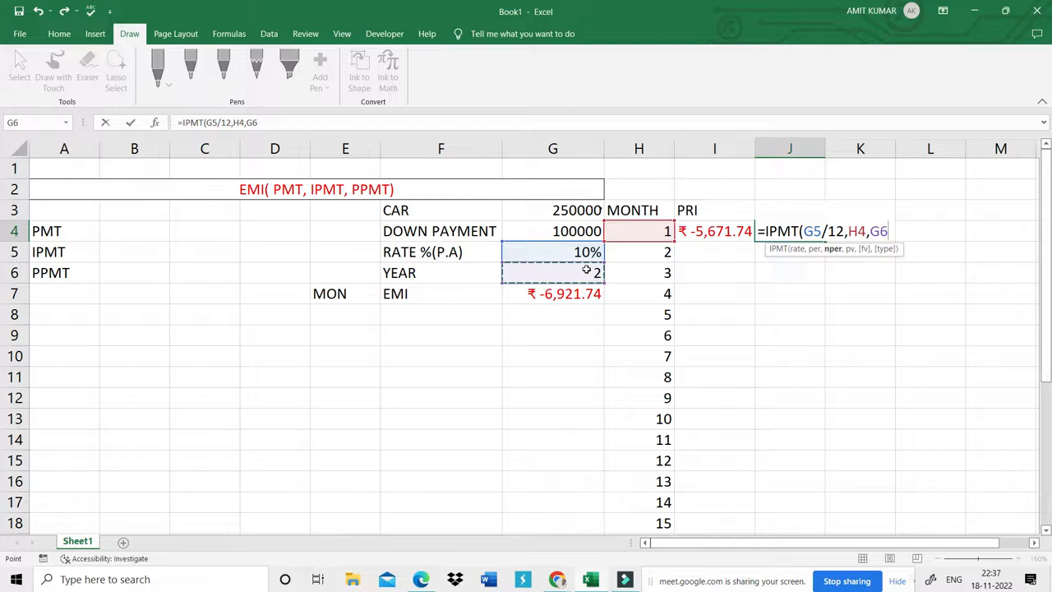
{"action": "type", "text": "*12,"}
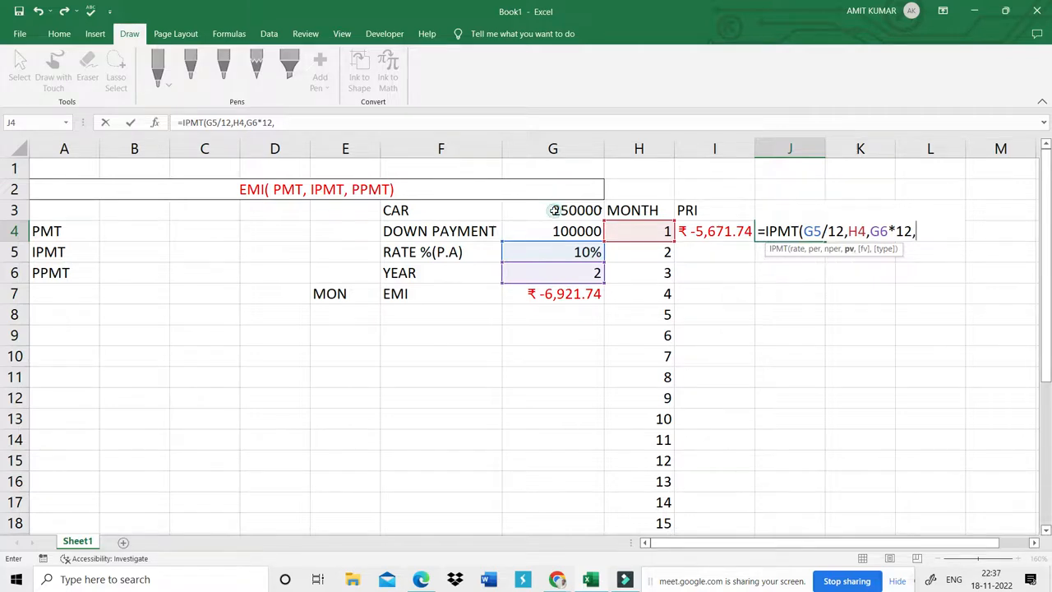
{"action": "left_click", "coordinate": [554, 210]}
{"action": "type", "text": "-"}
{"action": "left_click", "coordinate": [555, 231]}
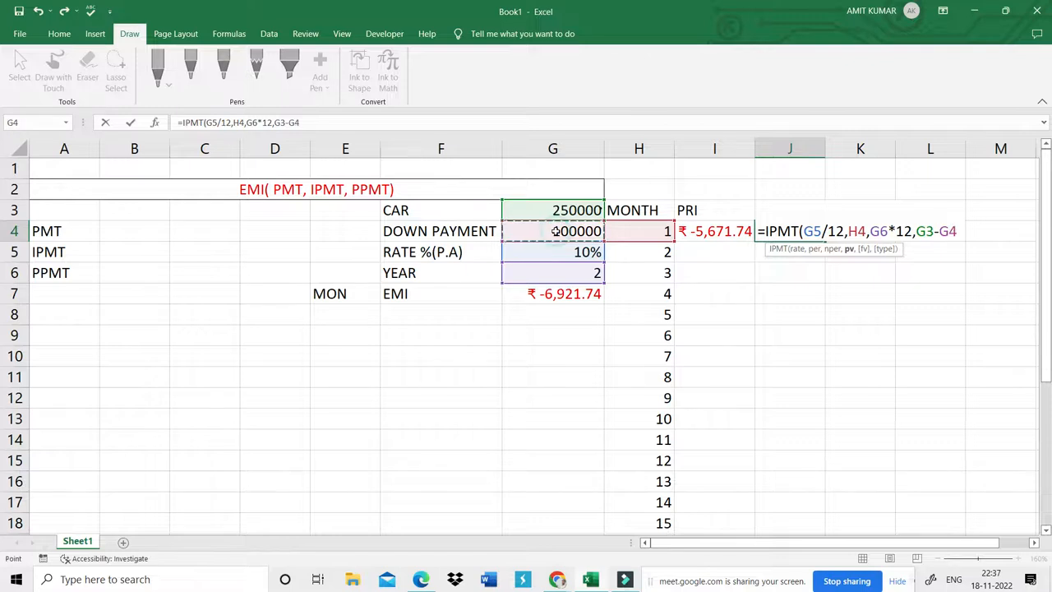
{"action": "type", "text": ")"}
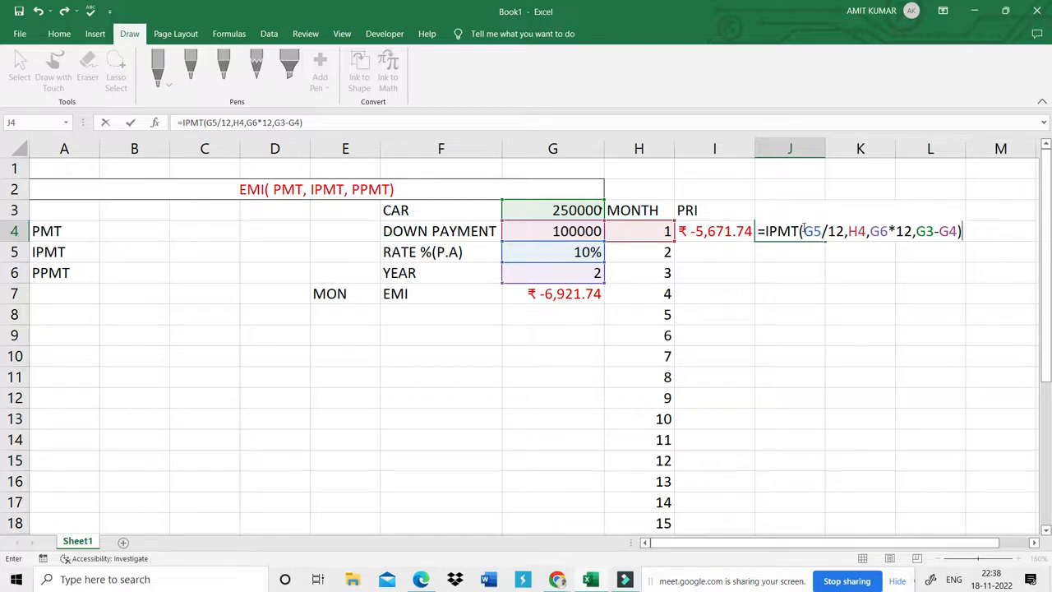
- Lock G5, G6, G3 and G4 as absolute references in the J4 IPMT formula and enter it
{"action": "left_click_drag", "start_coordinate": [803, 231], "coordinate": [844, 231]}
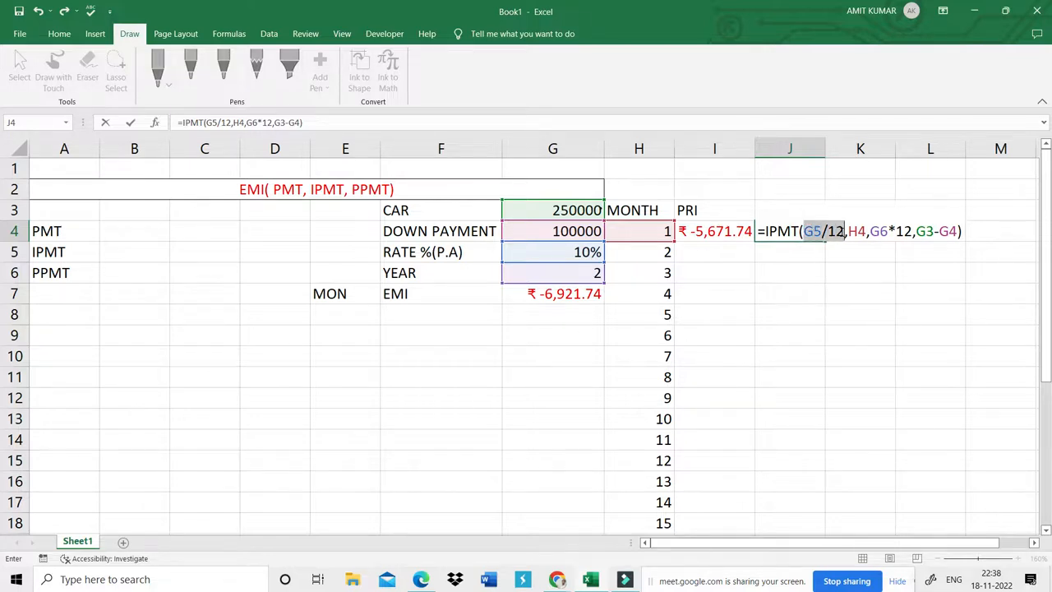
{"action": "key", "text": "F4"}
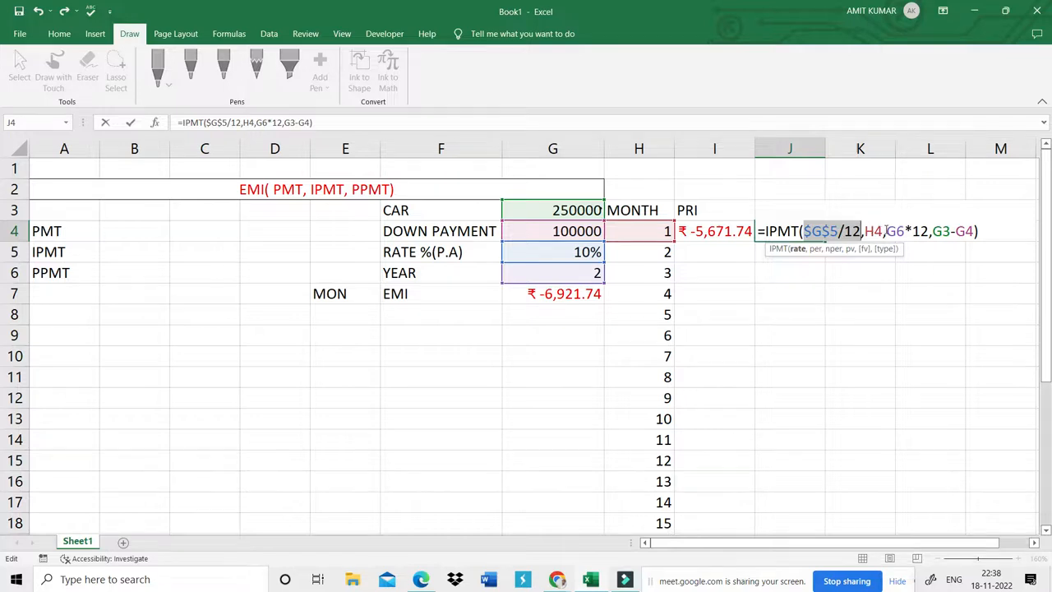
{"action": "left_click_drag", "start_coordinate": [888, 231], "coordinate": [927, 234]}
{"action": "key", "text": "F4"}
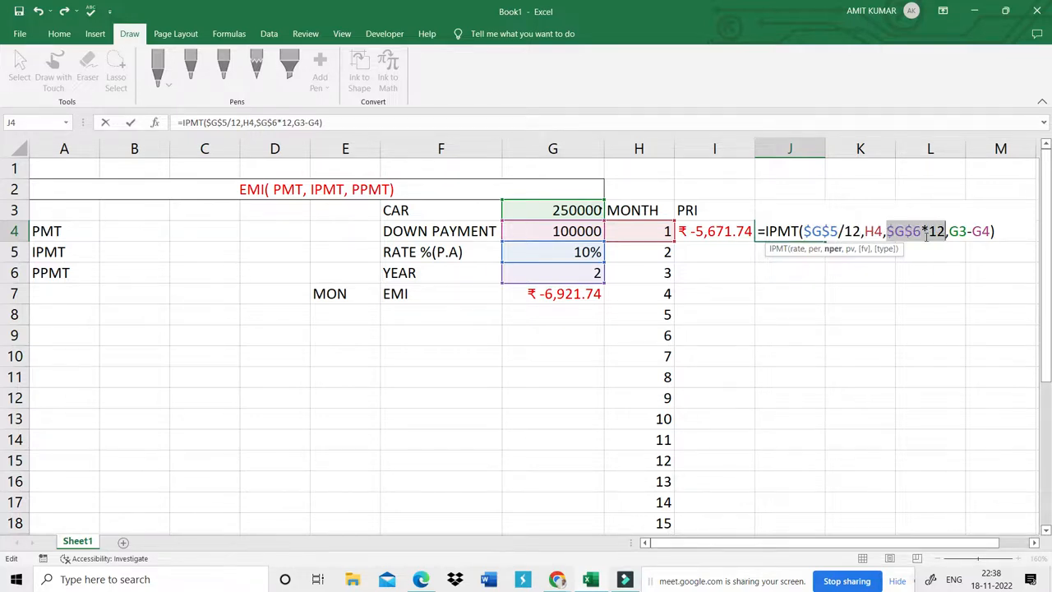
{"action": "left_click_drag", "start_coordinate": [952, 232], "coordinate": [990, 232]}
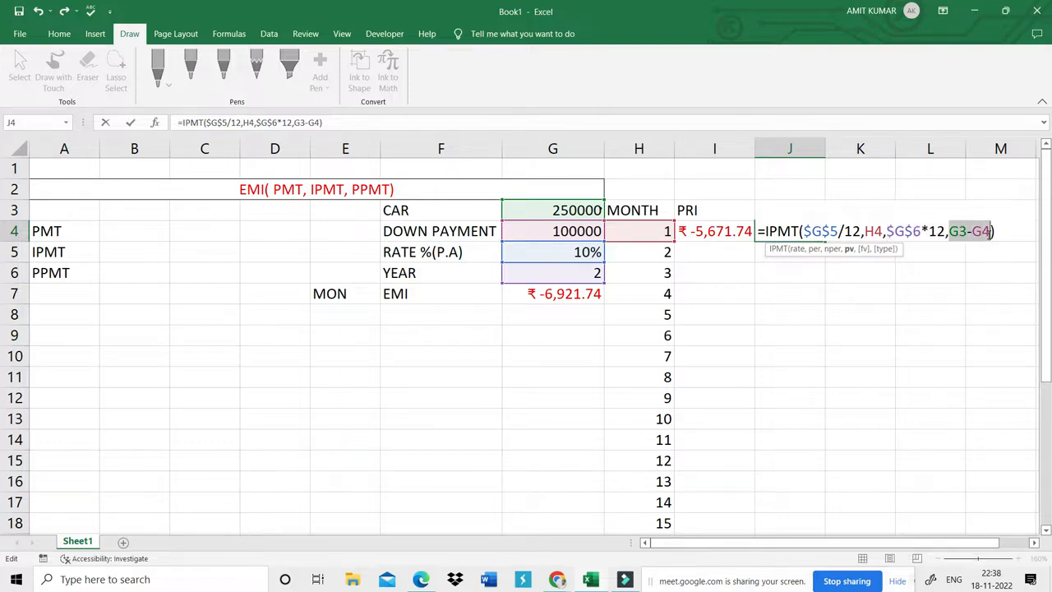
{"action": "key", "text": "F4"}
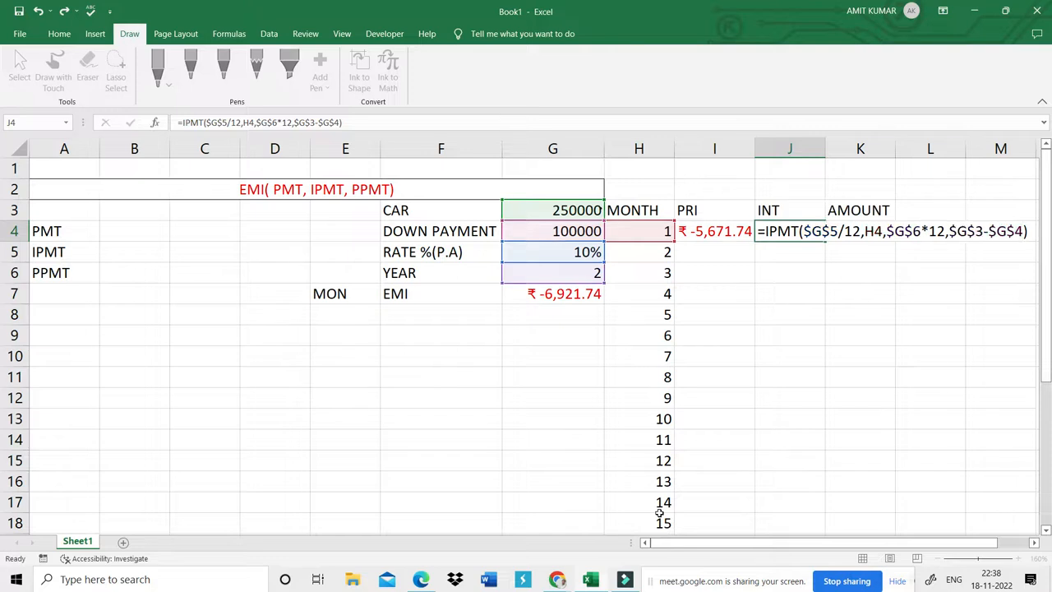
{"action": "key", "text": "Return"}
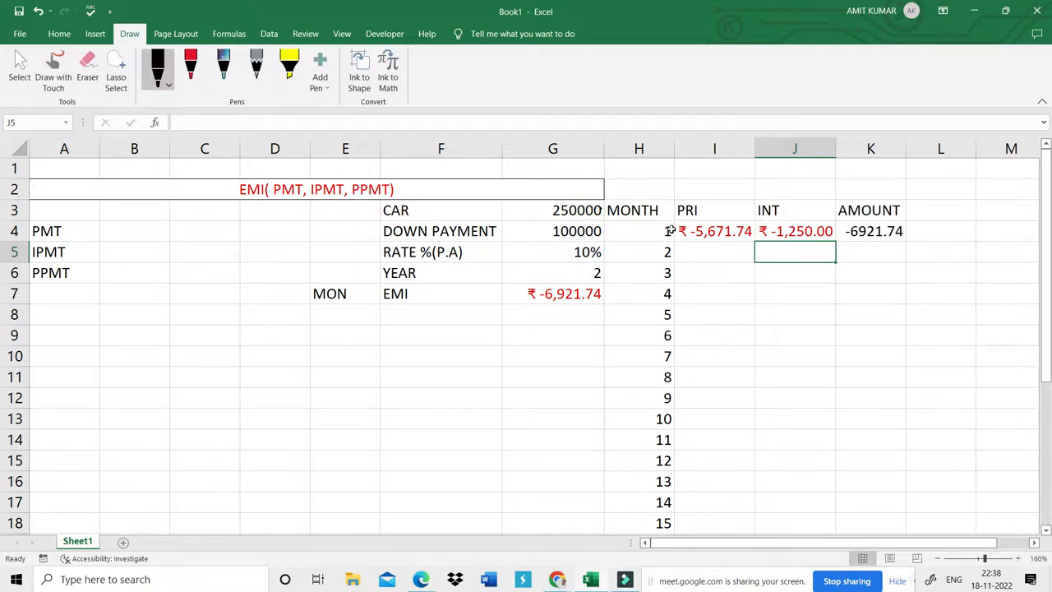
- Fill the PRI, INT and AMOUNT formulas from I4:K4 down to row 27 for all 24 months
{"action": "left_click_drag", "start_coordinate": [676, 232], "coordinate": [909, 463]}
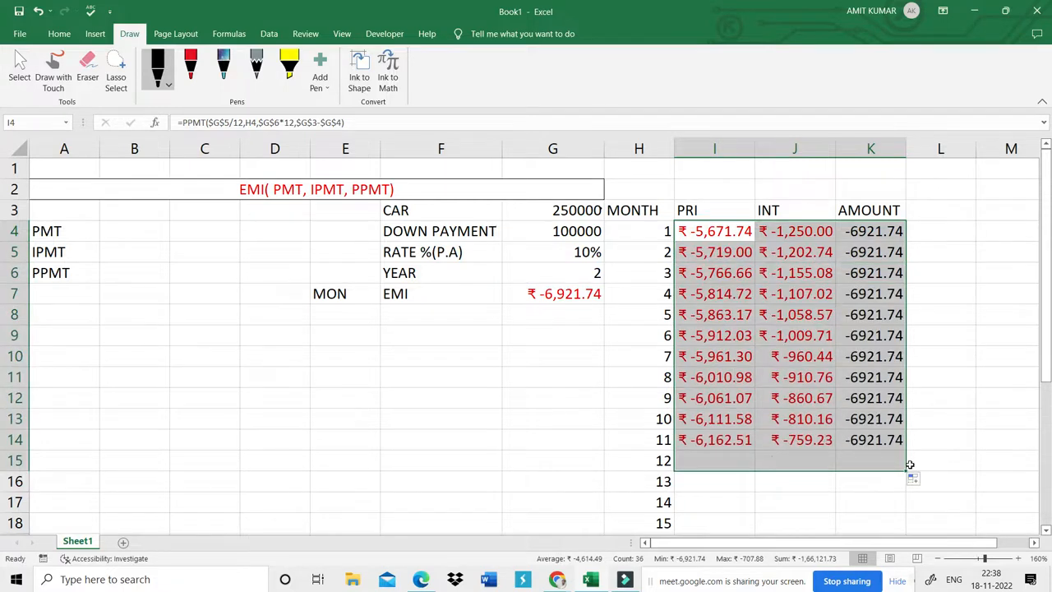
{"action": "left_click_drag", "start_coordinate": [1049, 330], "coordinate": [1049, 384]}
{"action": "left_click_drag", "start_coordinate": [907, 386], "coordinate": [888, 493]}
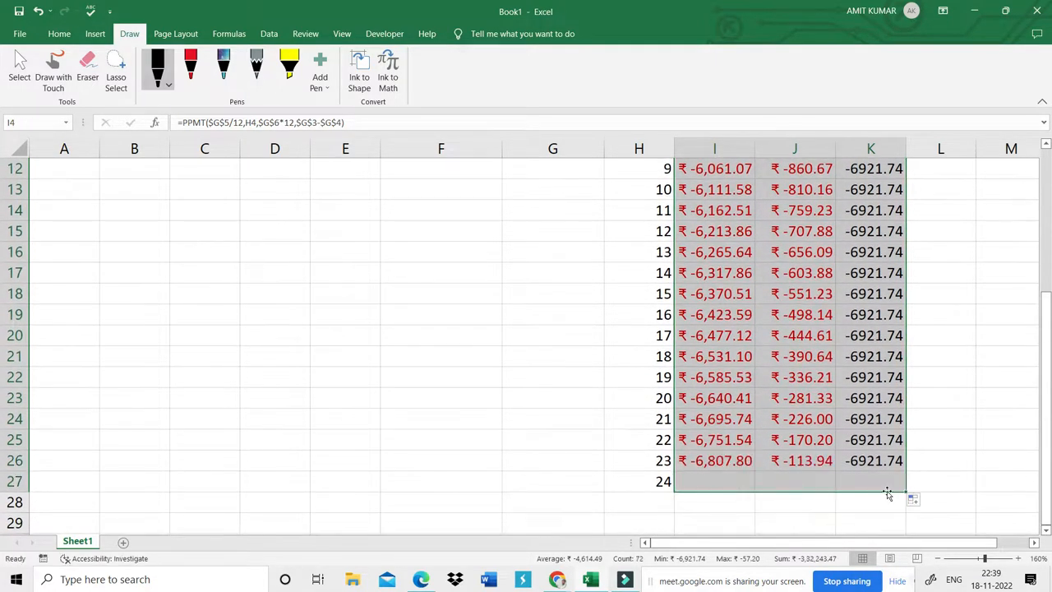
- Compare the monthly totals under AMOUNT with the EMI result and its PMT formula in G7
{"action": "left_click", "coordinate": [1048, 285]}
{"action": "left_click_drag", "start_coordinate": [1045, 264], "coordinate": [1040, 210]}
{"action": "left_click", "coordinate": [468, 401]}
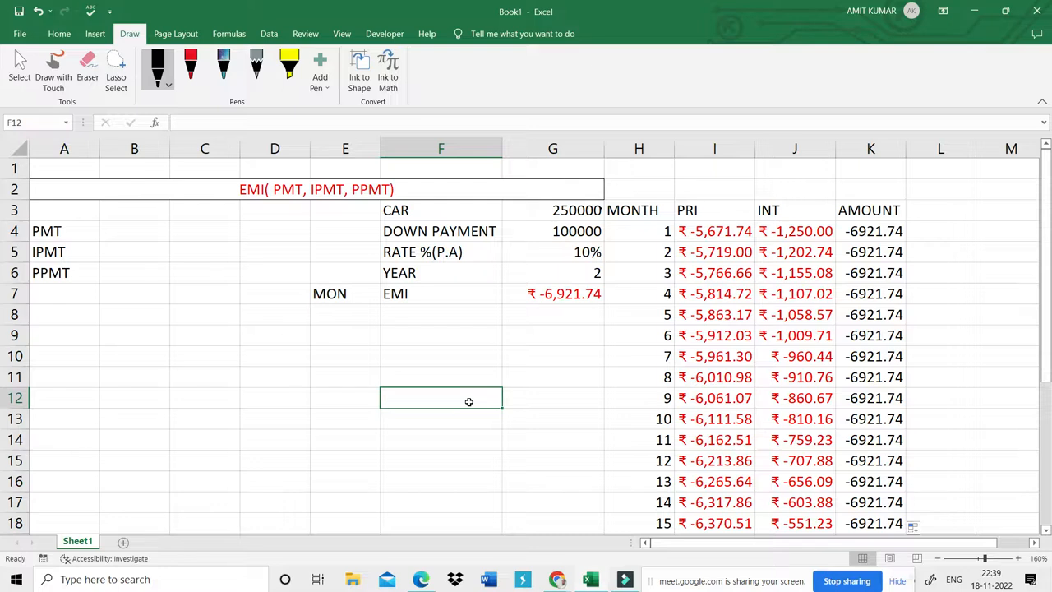
{"action": "left_click", "coordinate": [548, 293]}
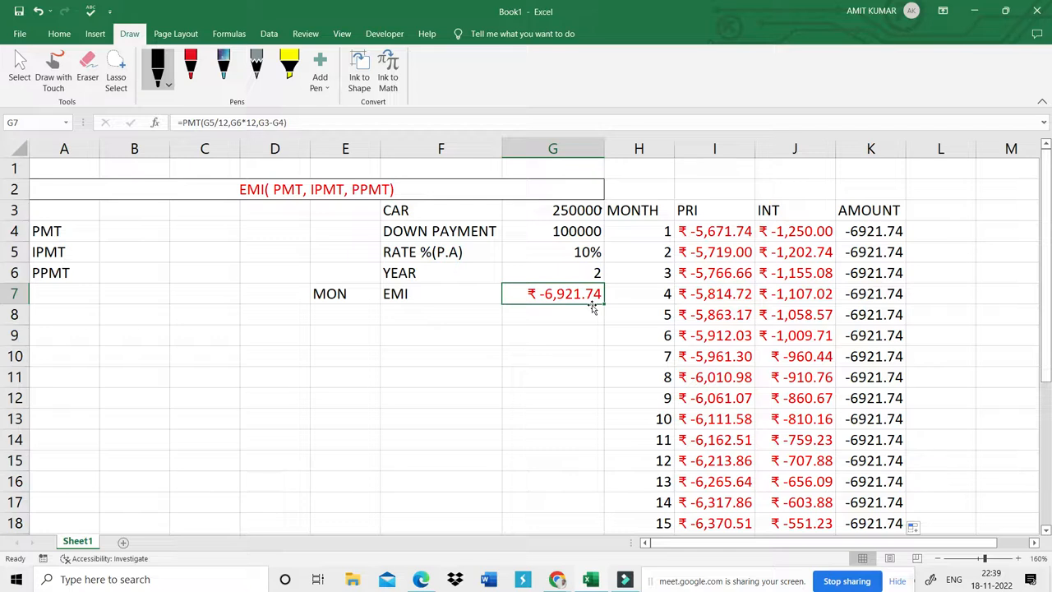
- Examine the monthly values under AMOUNT from the header in K3 down to month 24 in row 27
{"action": "left_click", "coordinate": [888, 255]}
{"action": "key", "text": "Up"}
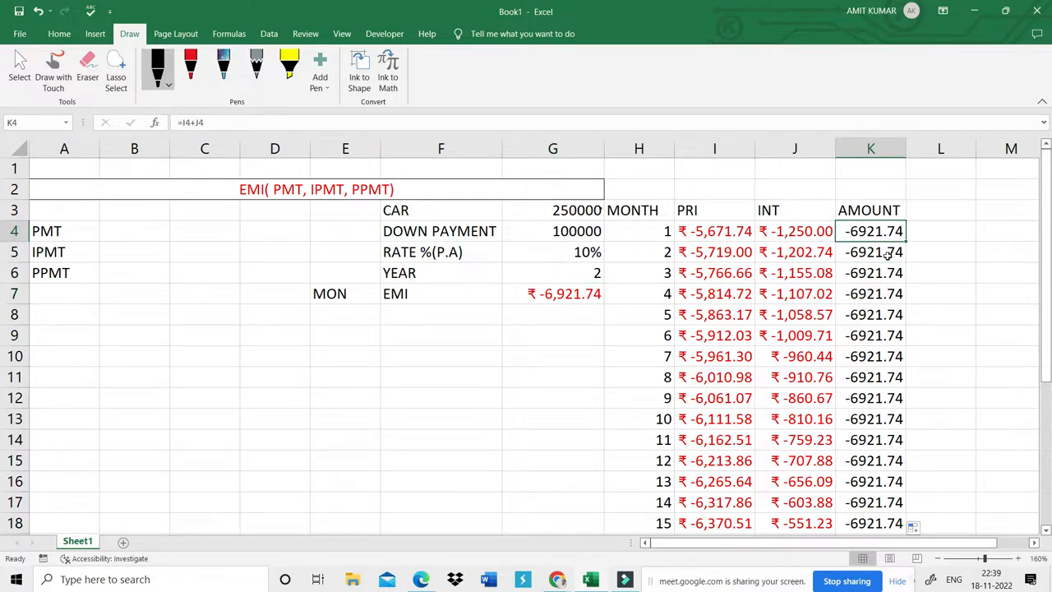
{"action": "key", "text": "Up"}
{"action": "key", "text": "shift+Down"}
{"action": "key", "text": "shift+Down"}
{"action": "key", "text": "shift+Down"}
{"action": "key", "text": "shift+Down"}
{"action": "key", "text": "shift+Down"}
{"action": "key", "text": "shift+Down"}
{"action": "key", "text": "shift+Down"}
{"action": "key", "text": "shift+Down"}
{"action": "key", "text": "shift+Down"}
{"action": "key", "text": "shift+Down"}
{"action": "key", "text": "shift+Down"}
{"action": "key", "text": "shift+Down"}
{"action": "key", "text": "shift+Down"}
{"action": "key", "text": "shift+Down"}
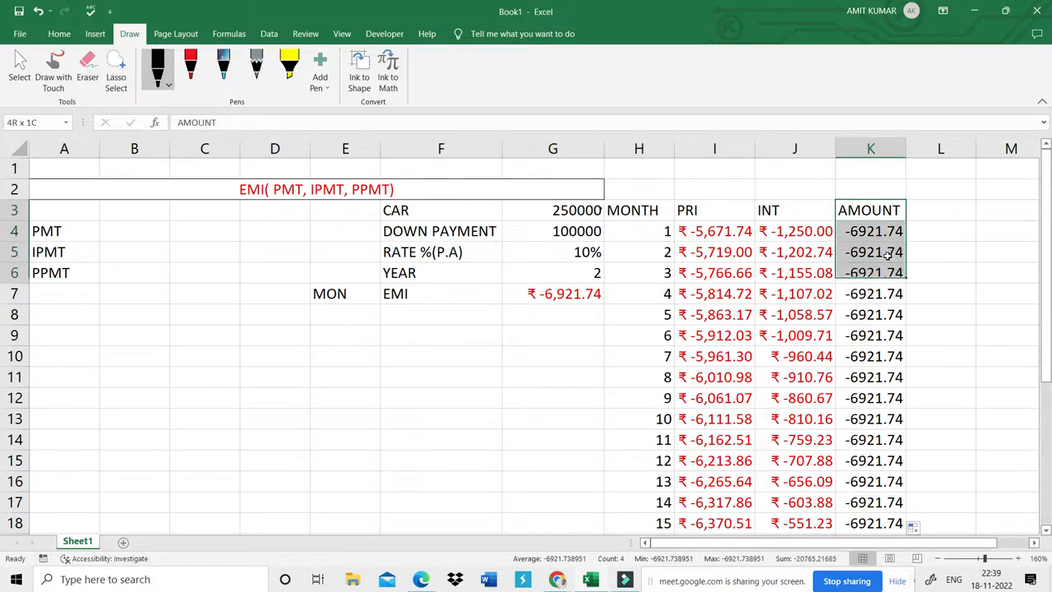
{"action": "key", "text": "shift+Down"}
{"action": "key", "text": "shift+Down"}
{"action": "key", "text": "shift+Down"}
{"action": "key", "text": "shift+Down"}
{"action": "key", "text": "shift+Down"}
{"action": "key", "text": "shift+Down"}
{"action": "key", "text": "shift+Down"}
{"action": "key", "text": "shift+Down"}
{"action": "key", "text": "shift+Down"}
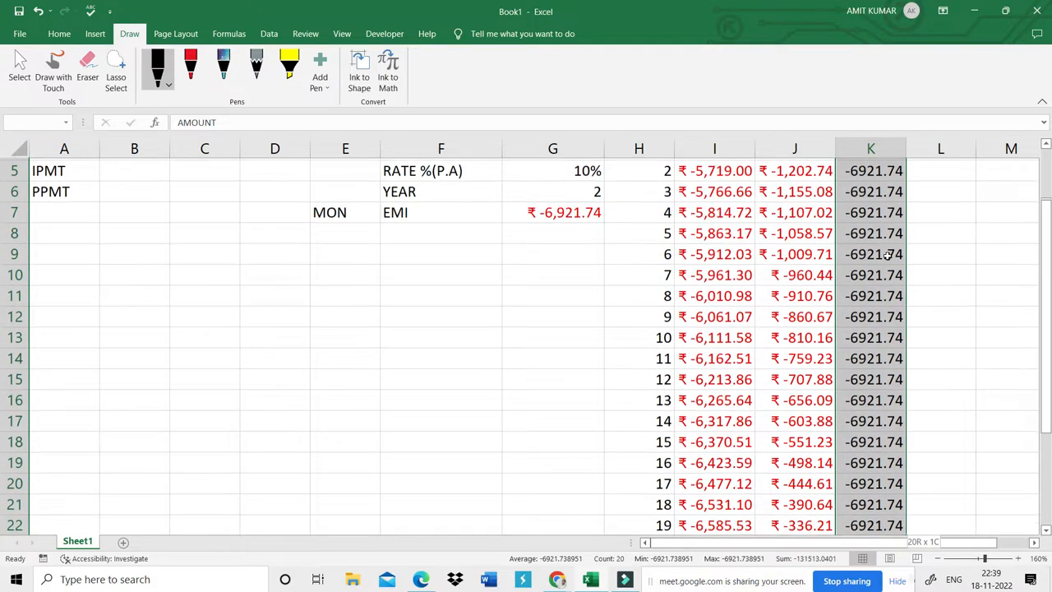
{"action": "key", "text": "shift+Down"}
{"action": "key", "text": "shift+Down"}
{"action": "key", "text": "shift+Down"}
{"action": "key", "text": "shift+Up"}
{"action": "key", "text": "shift+Up"}
{"action": "key", "text": "shift+Up"}
{"action": "key", "text": "shift+Up"}
{"action": "key", "text": "shift+Up"}
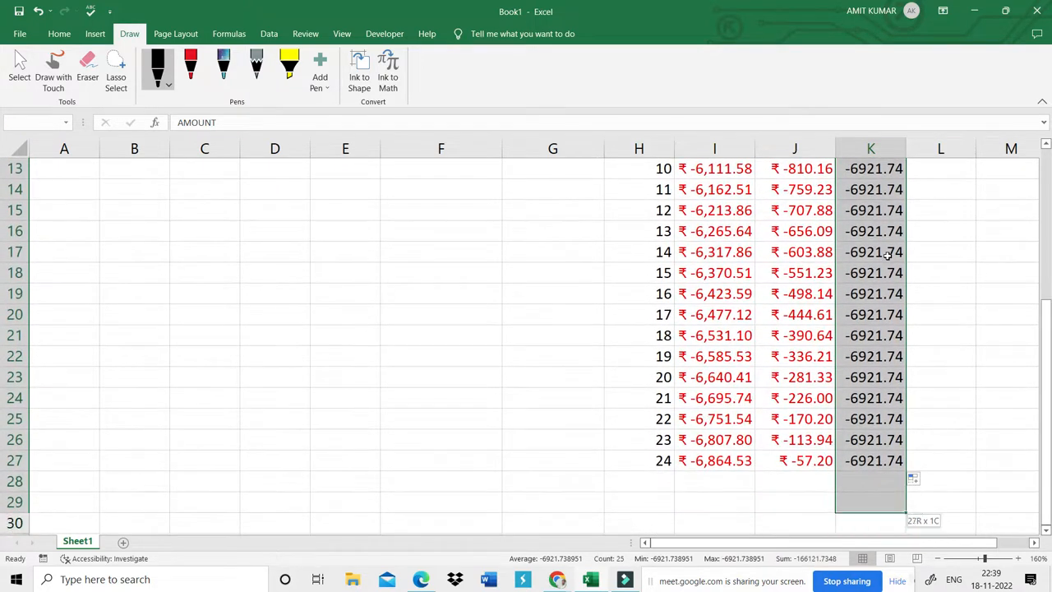
{"action": "key", "text": "shift+Up"}
{"action": "key", "text": "shift+Up"}
{"action": "key", "text": "shift+Up"}
{"action": "key", "text": "shift+Up"}
{"action": "key", "text": "shift+Up"}
{"action": "key", "text": "shift+Up"}
{"action": "key", "text": "shift+Up"}
{"action": "key", "text": "shift+Up"}
{"action": "key", "text": "shift+Up"}
{"action": "key", "text": "shift+Up"}
{"action": "key", "text": "shift+Up"}
{"action": "key", "text": "shift+Up"}
{"action": "key", "text": "shift+Up"}
{"action": "key", "text": "shift+Up"}
{"action": "key", "text": "shift+Up"}
{"action": "key", "text": "shift+Up"}
{"action": "key", "text": "shift+Up"}
{"action": "key", "text": "shift+Up"}
{"action": "key", "text": "shift+Up"}
{"action": "key", "text": "shift+Up"}
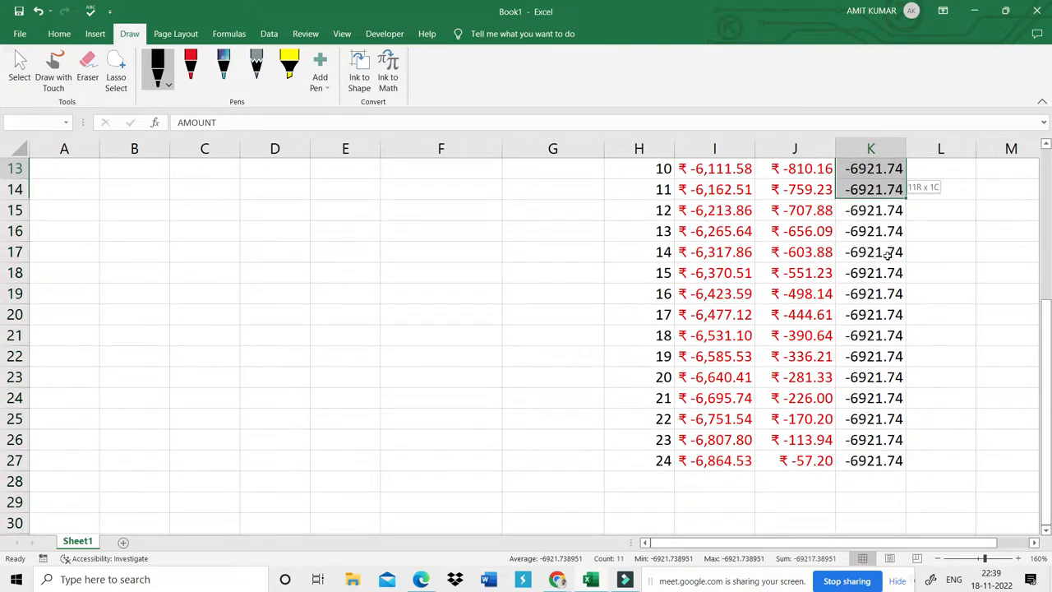
- Examine how the principal under PRI changes from month 1 in I4 through month 24
{"action": "left_click", "coordinate": [795, 268]}
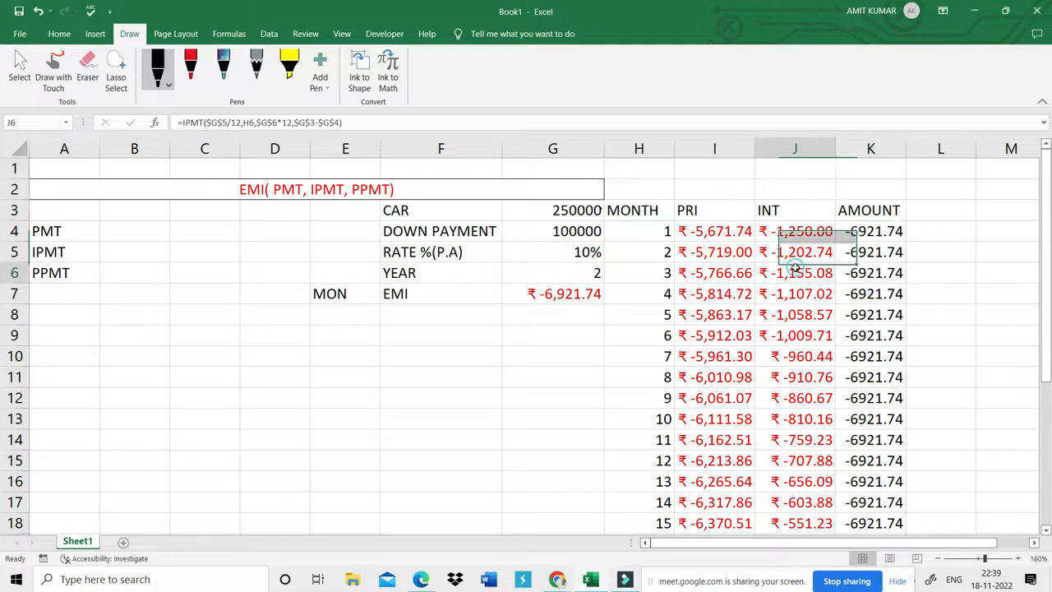
{"action": "left_click", "coordinate": [703, 227]}
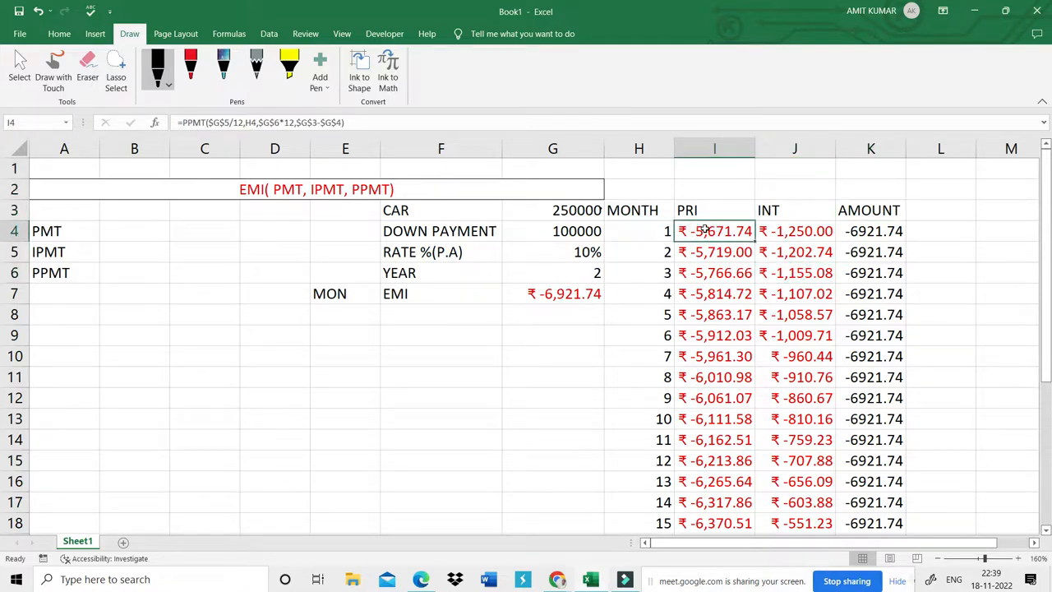
{"action": "key", "text": "shift+Down"}
{"action": "key", "text": "shift+Down"}
{"action": "key", "text": "shift+Down"}
{"action": "key", "text": "shift+Down"}
{"action": "key", "text": "shift+Down"}
{"action": "key", "text": "shift+Down"}
{"action": "key", "text": "shift+Down"}
{"action": "key", "text": "shift+Down"}
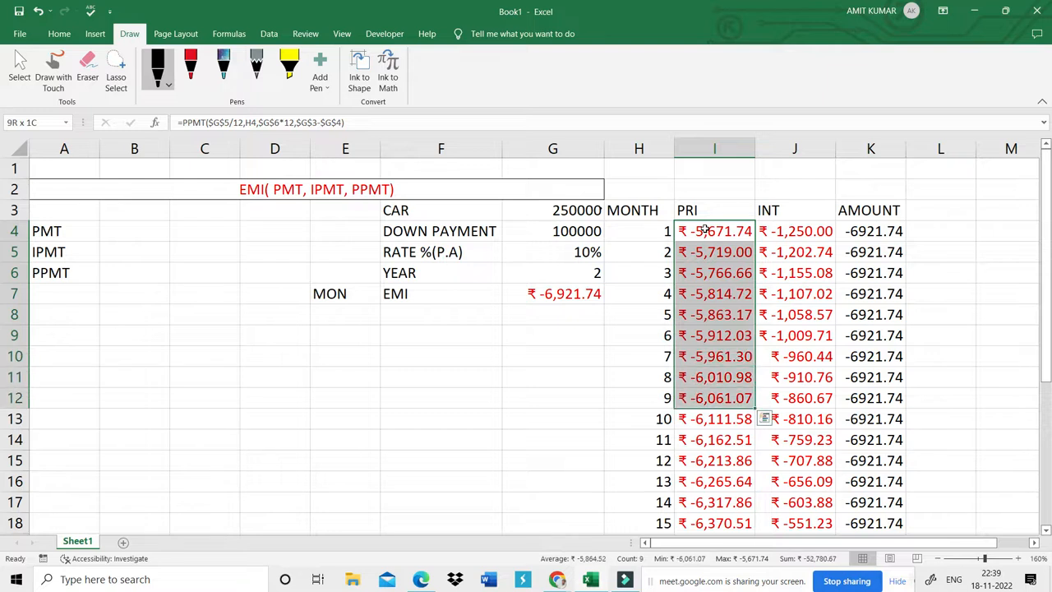
{"action": "key", "text": "shift+Down"}
{"action": "key", "text": "shift+Down"}
{"action": "key", "text": "shift+Down"}
{"action": "key", "text": "shift+Down"}
{"action": "key", "text": "shift+Down"}
{"action": "key", "text": "shift+Down"}
{"action": "key", "text": "shift+Down"}
{"action": "key", "text": "shift+Down"}
{"action": "key", "text": "shift+Down"}
{"action": "key", "text": "shift+Down"}
{"action": "key", "text": "shift+Down"}
{"action": "key", "text": "shift+Down"}
{"action": "key", "text": "shift+Down"}
{"action": "key", "text": "shift+Down"}
{"action": "key", "text": "shift+Down"}
{"action": "key", "text": "shift+Down"}
{"action": "key", "text": "shift+Down"}
{"action": "key", "text": "shift+Down"}
{"action": "key", "text": "shift+Down"}
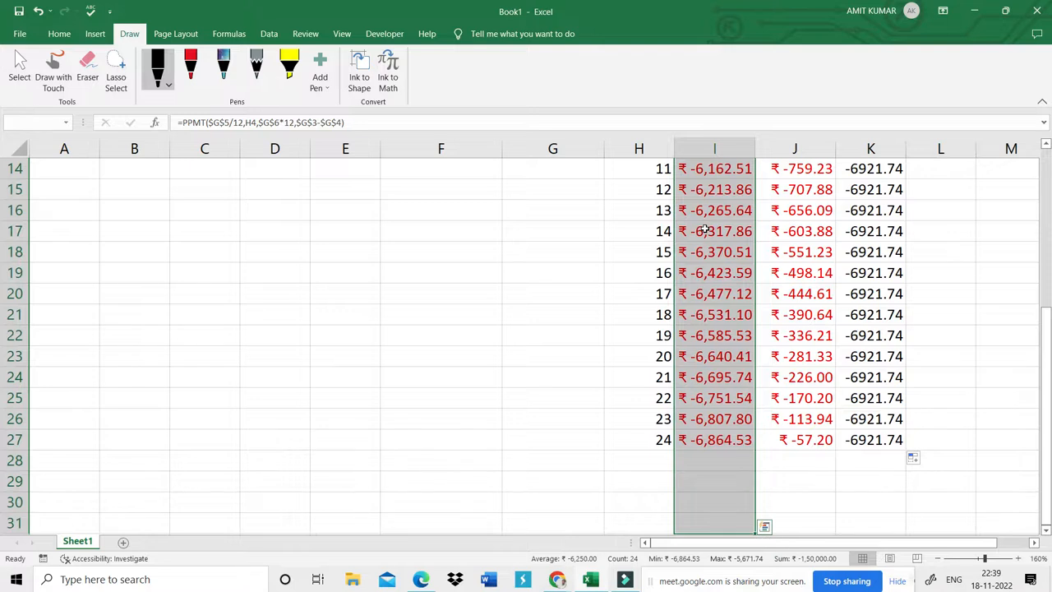
- Examine how the interest under INT changes from month 1 in J4 to month 24 in J27
{"action": "left_click", "coordinate": [814, 190]}
{"action": "key", "text": "Up"}
{"action": "key", "text": "Up"}
{"action": "key", "text": "Up"}
{"action": "key", "text": "Up"}
{"action": "key", "text": "Up"}
{"action": "key", "text": "Up"}
{"action": "key", "text": "Up"}
{"action": "key", "text": "Up"}
{"action": "key", "text": "Up"}
{"action": "key", "text": "Up"}
{"action": "key", "text": "Up"}
{"action": "key", "text": "Up"}
{"action": "key", "text": "Up"}
{"action": "key", "text": "Up"}
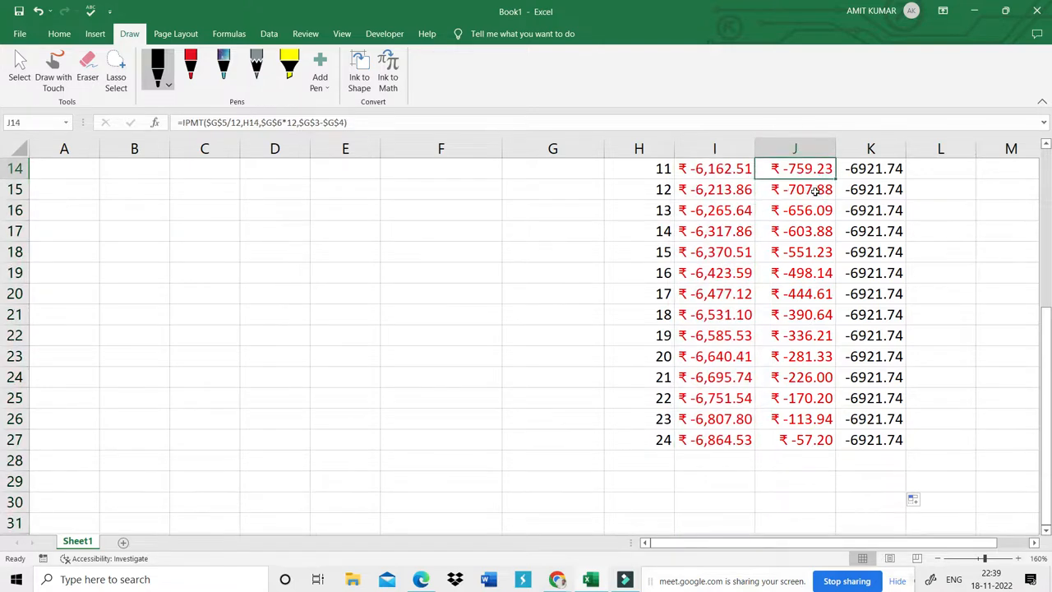
{"action": "key", "text": "Down"}
{"action": "key", "text": "Down"}
{"action": "key", "text": "Down"}
{"action": "key", "text": "Down"}
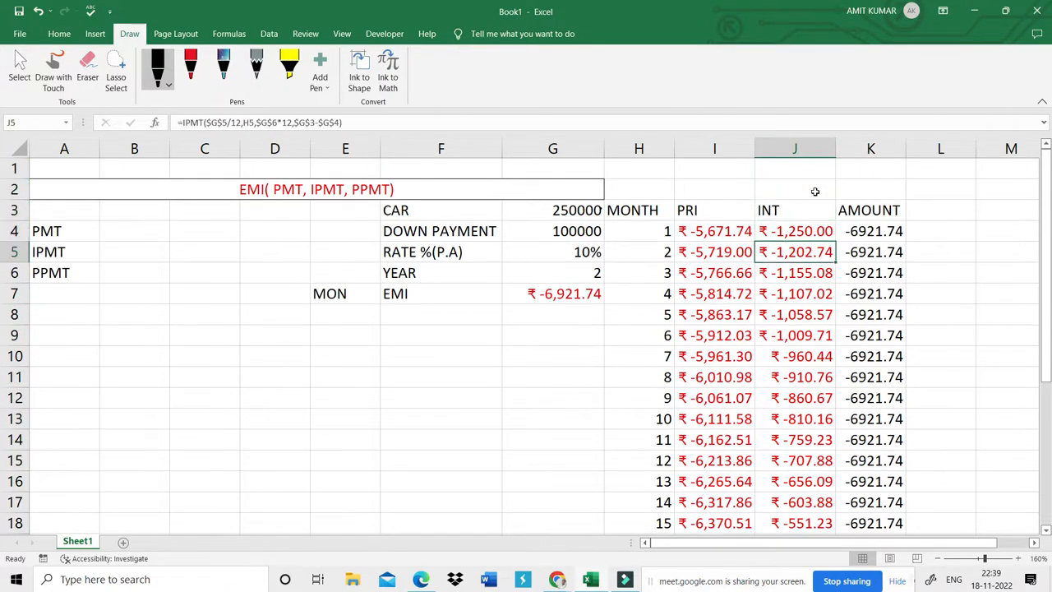
{"action": "key", "text": "Up"}
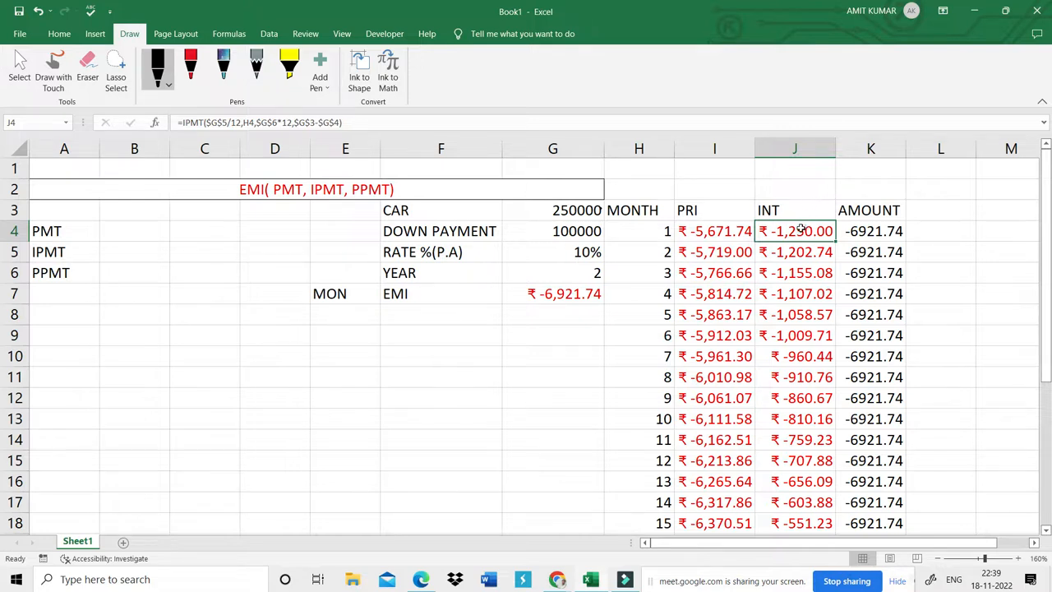
{"action": "key", "text": "Down"}
{"action": "key", "text": "Down"}
{"action": "key", "text": "Down"}
{"action": "key", "text": "Down"}
{"action": "key", "text": "Down"}
{"action": "key", "text": "Down"}
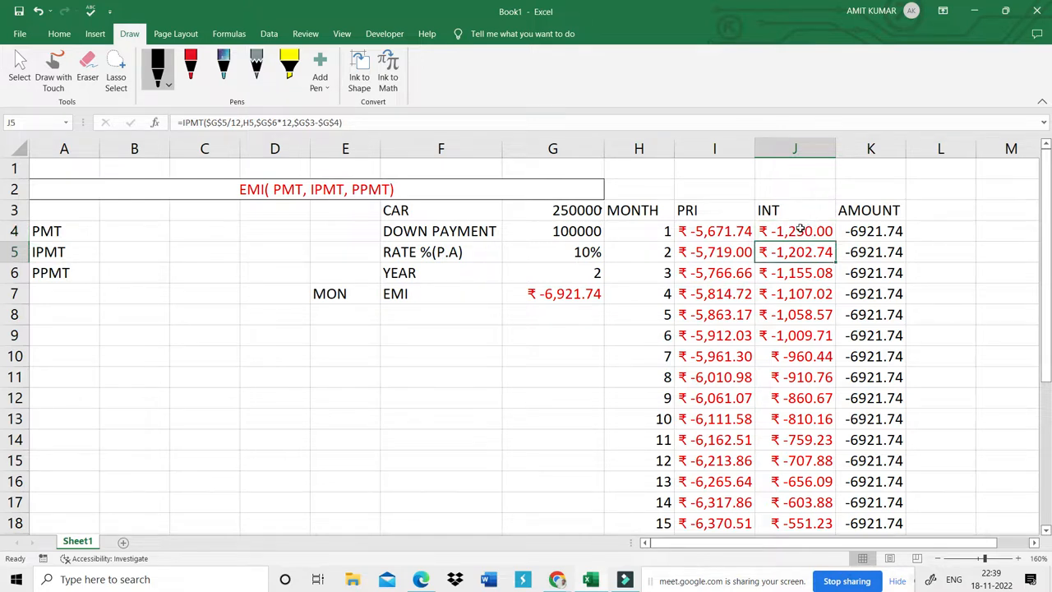
{"action": "key", "text": "Down"}
{"action": "key", "text": "Down"}
{"action": "key", "text": "Down"}
{"action": "key", "text": "Down"}
{"action": "key", "text": "Down"}
{"action": "key", "text": "Down"}
{"action": "key", "text": "Down"}
{"action": "key", "text": "Down"}
{"action": "key", "text": "Down"}
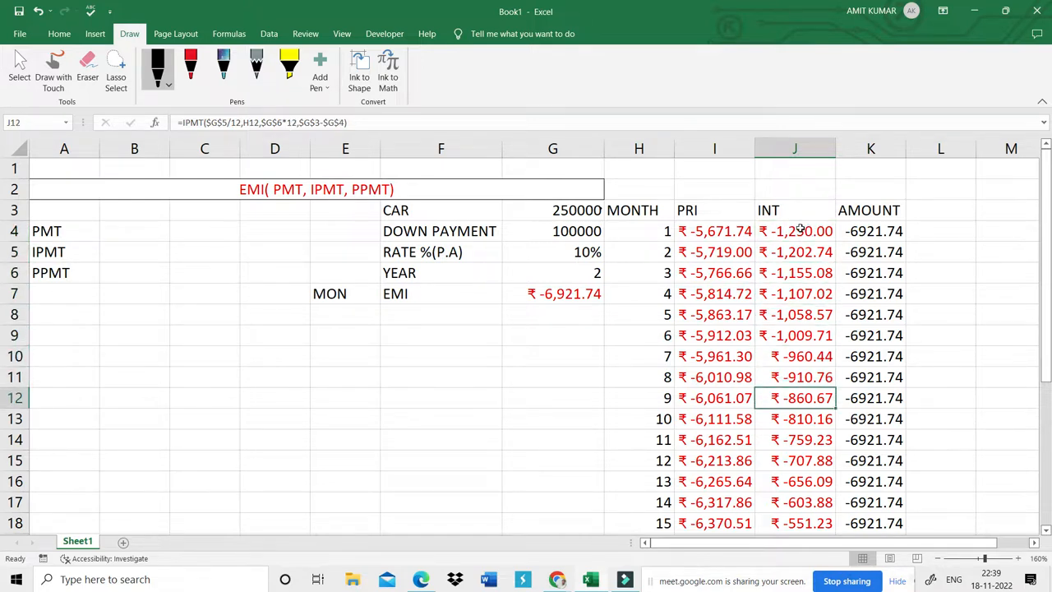
{"action": "key", "text": "Down"}
{"action": "key", "text": "Down"}
{"action": "key", "text": "Down"}
{"action": "key", "text": "Down"}
{"action": "key", "text": "Down"}
{"action": "key", "text": "Down"}
{"action": "key", "text": "Down"}
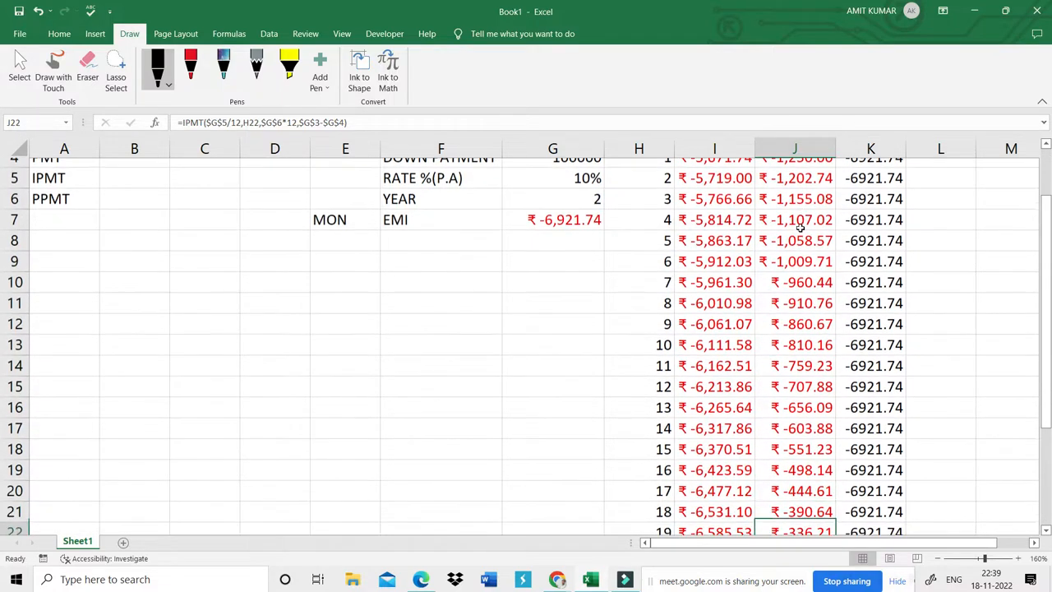
{"action": "key", "text": "Down"}
{"action": "key", "text": "Down"}
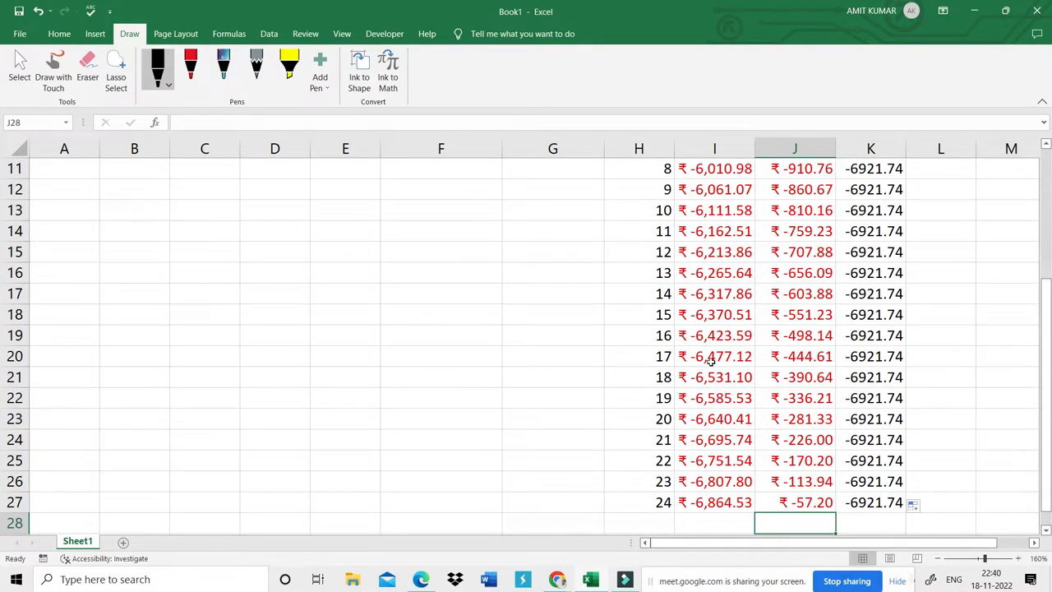
{"action": "left_click", "coordinate": [712, 522]}
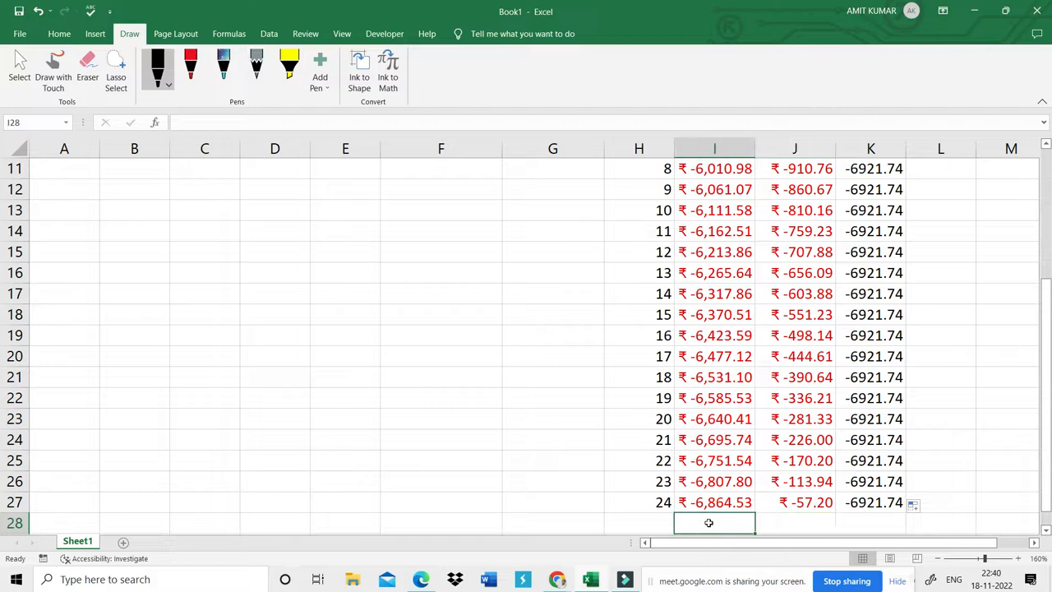
{"action": "key", "text": "shift+Right"}
{"action": "key", "text": "shift+Right"}
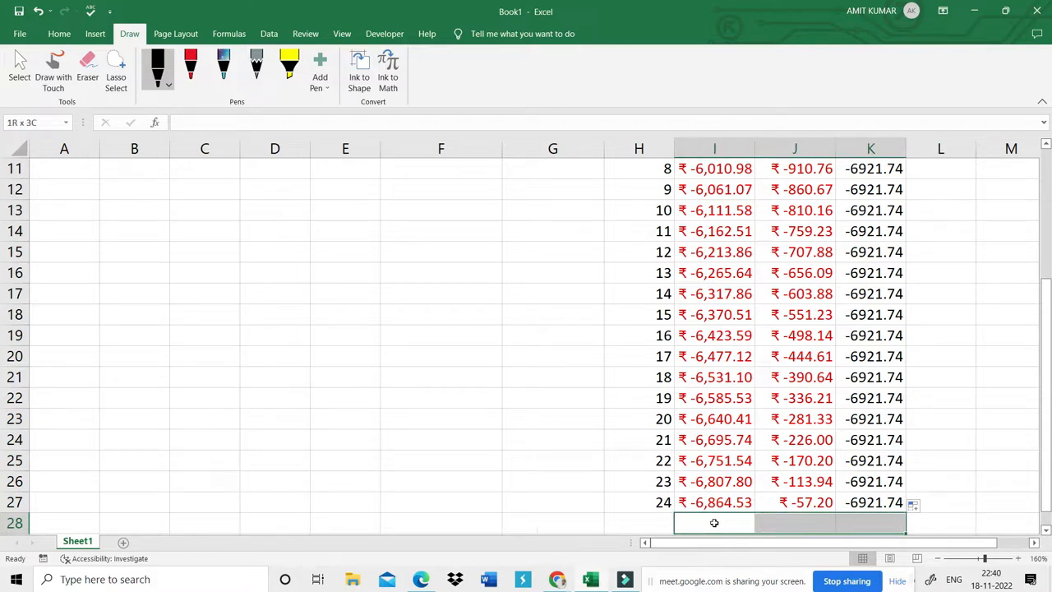
{"action": "left_click", "coordinate": [971, 397]}
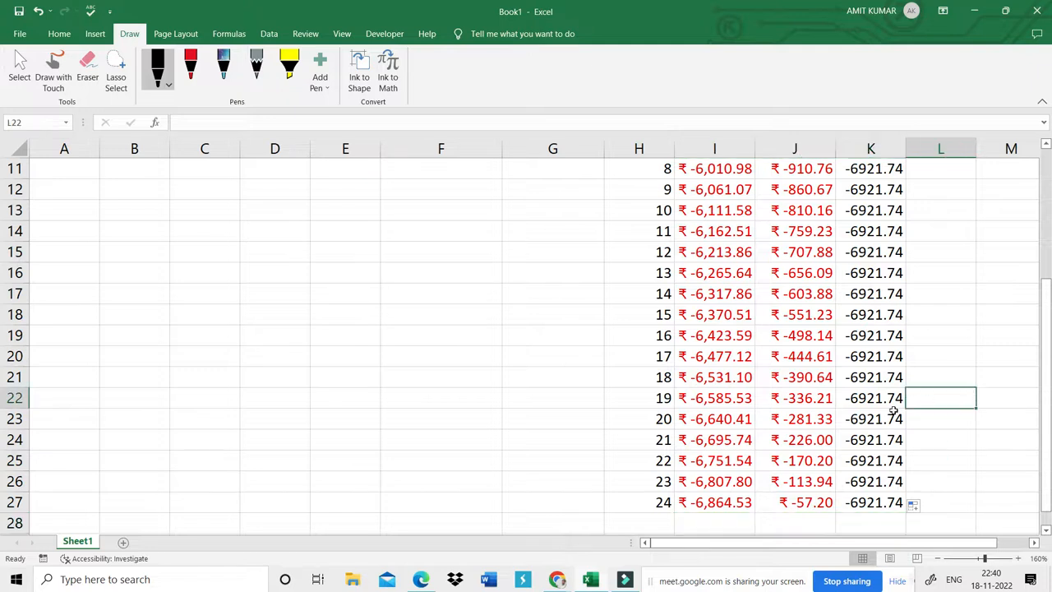
- Add AutoSum totals for the PRI, INT and AMOUNT columns in I28:K28, below month 24
{"action": "left_click", "coordinate": [701, 517]}
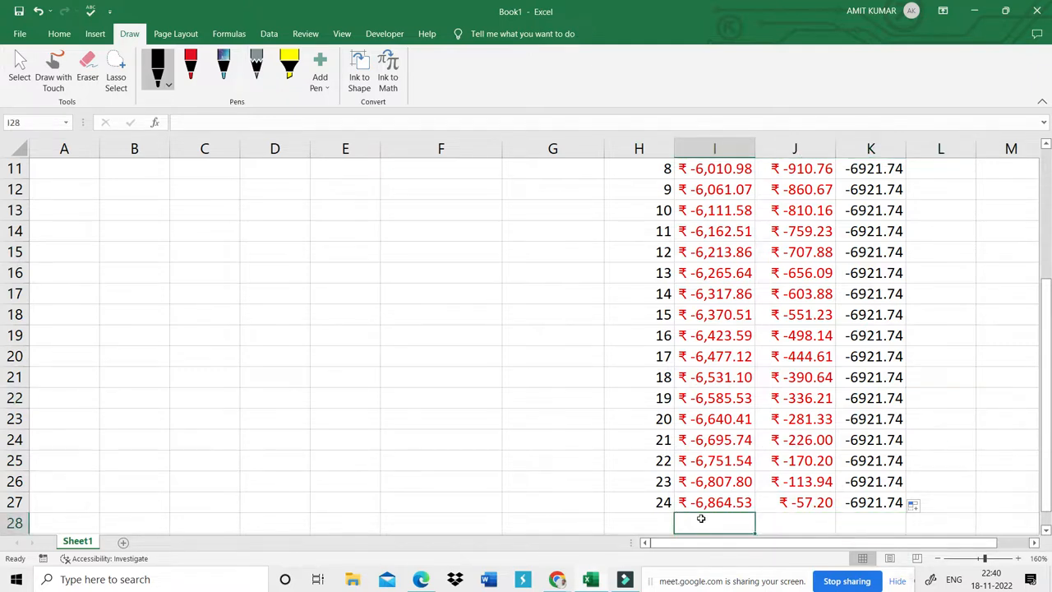
{"action": "key", "text": "shift+Right"}
{"action": "key", "text": "shift+Right"}
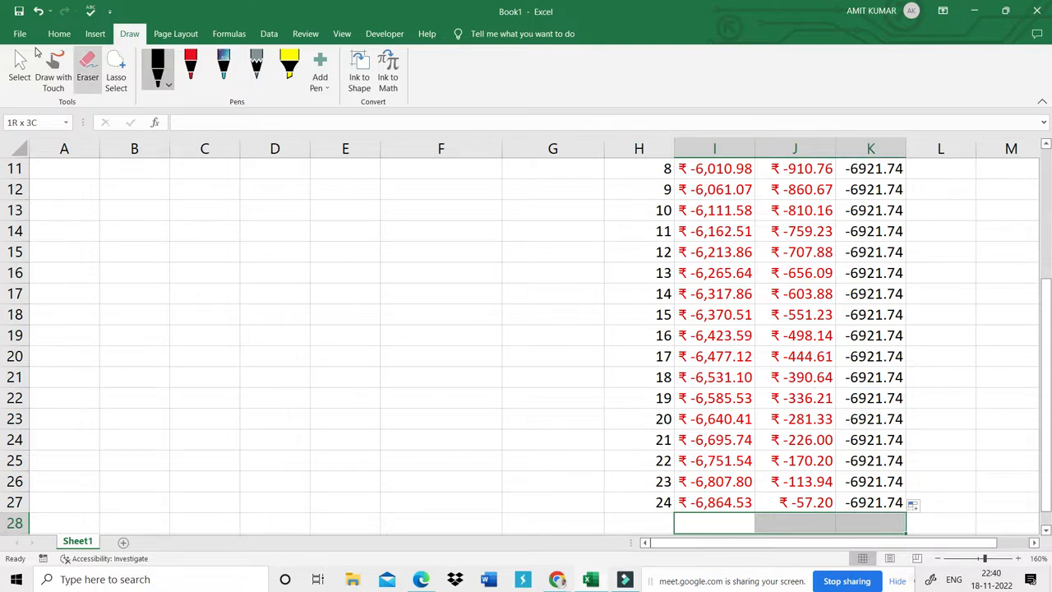
{"action": "left_click", "coordinate": [48, 34]}
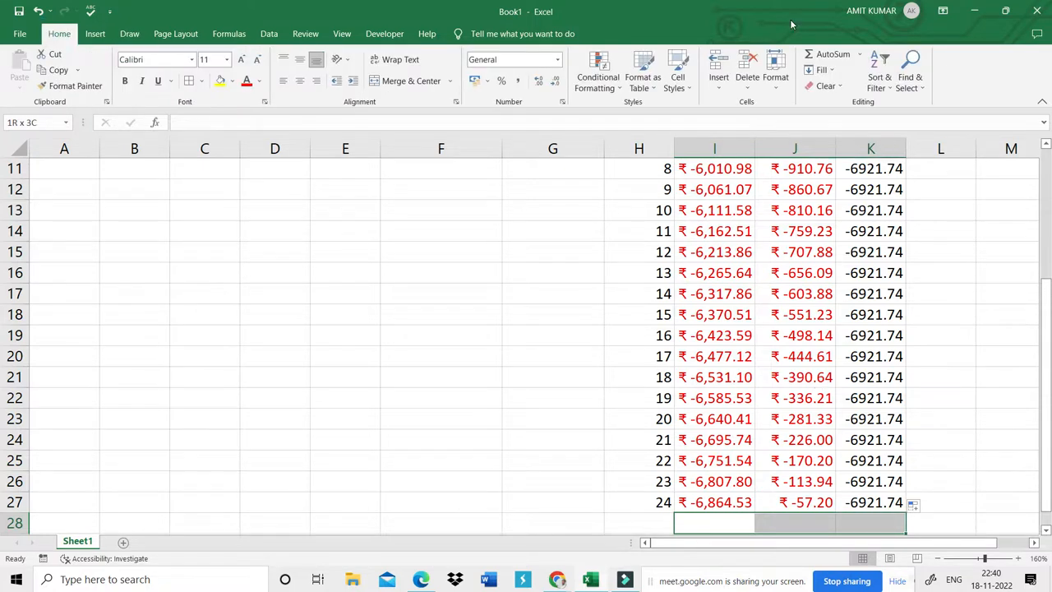
{"action": "left_click", "coordinate": [858, 56]}
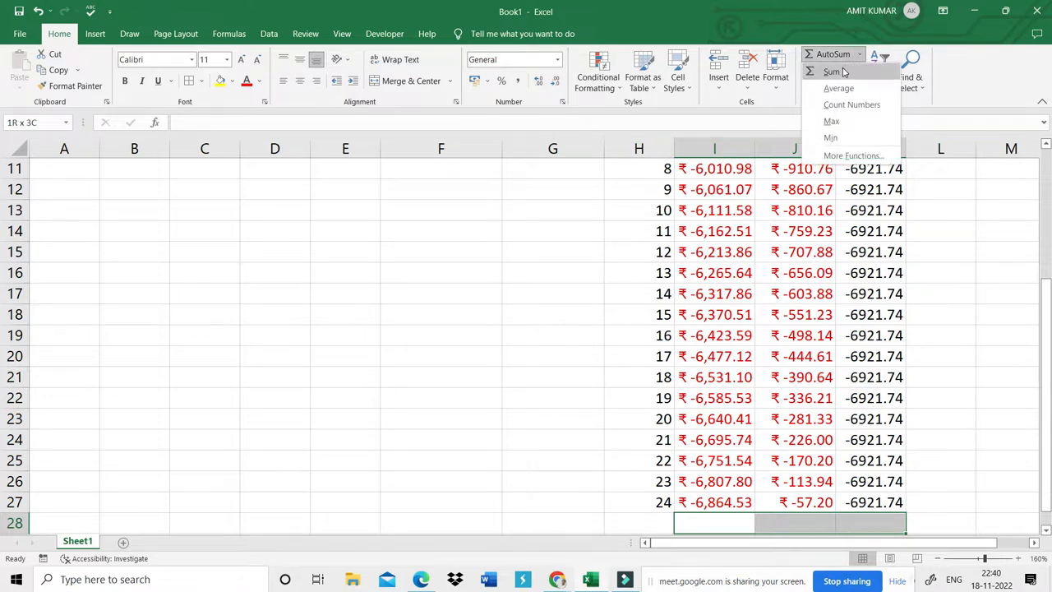
{"action": "left_click", "coordinate": [832, 72]}
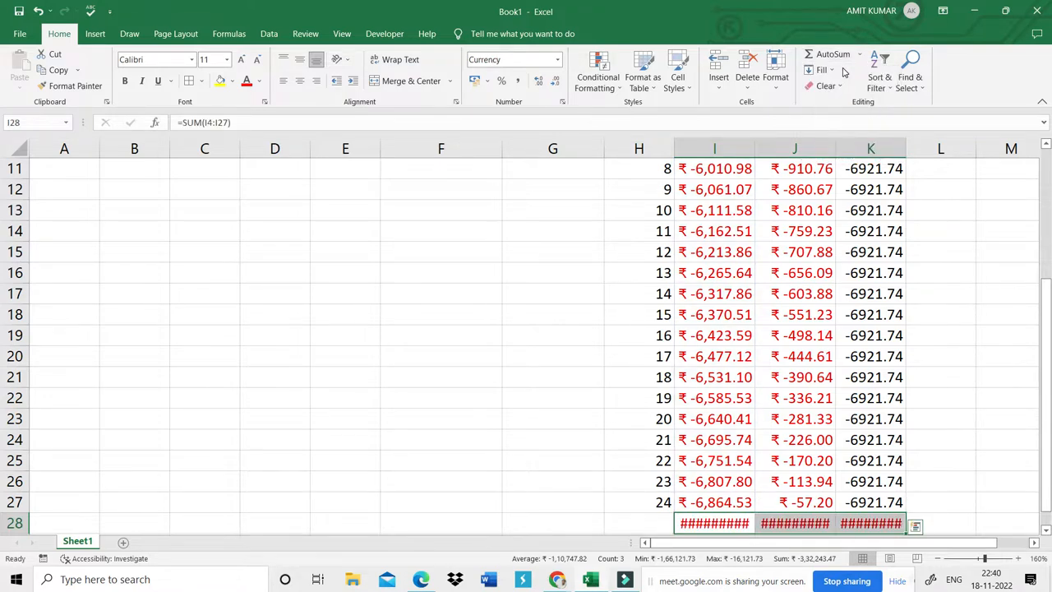
- AutoFit the widths of columns I, J and K to their contents
{"action": "double_click", "coordinate": [755, 154]}
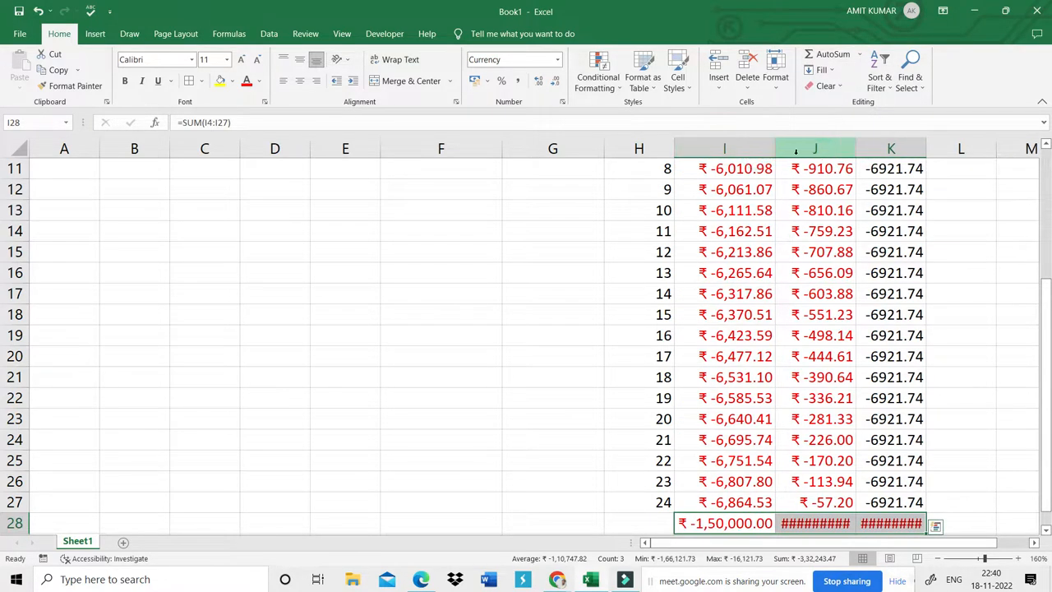
{"action": "double_click", "coordinate": [856, 149]}
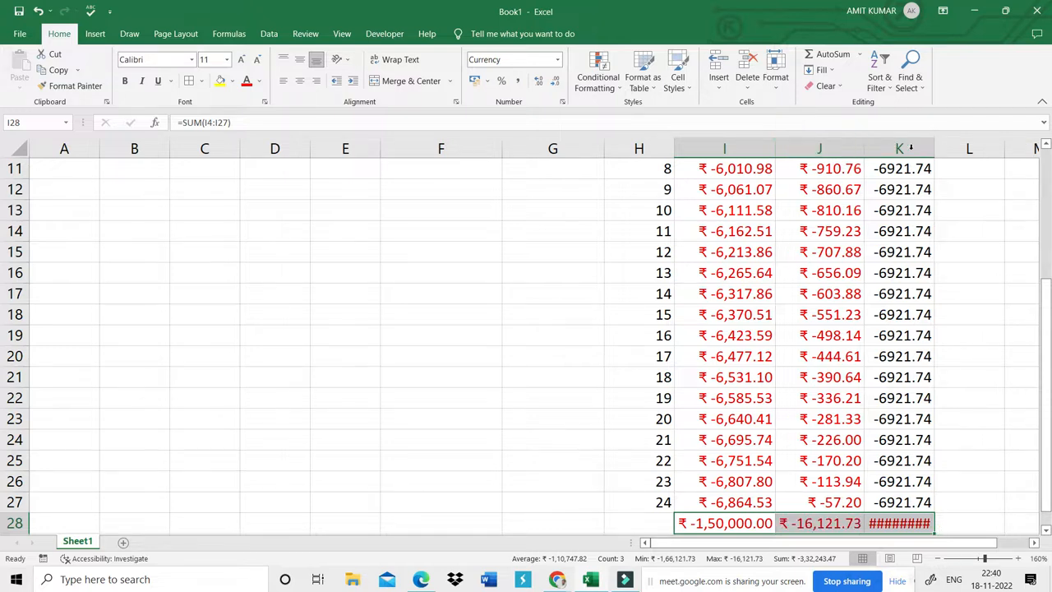
{"action": "double_click", "coordinate": [935, 150]}
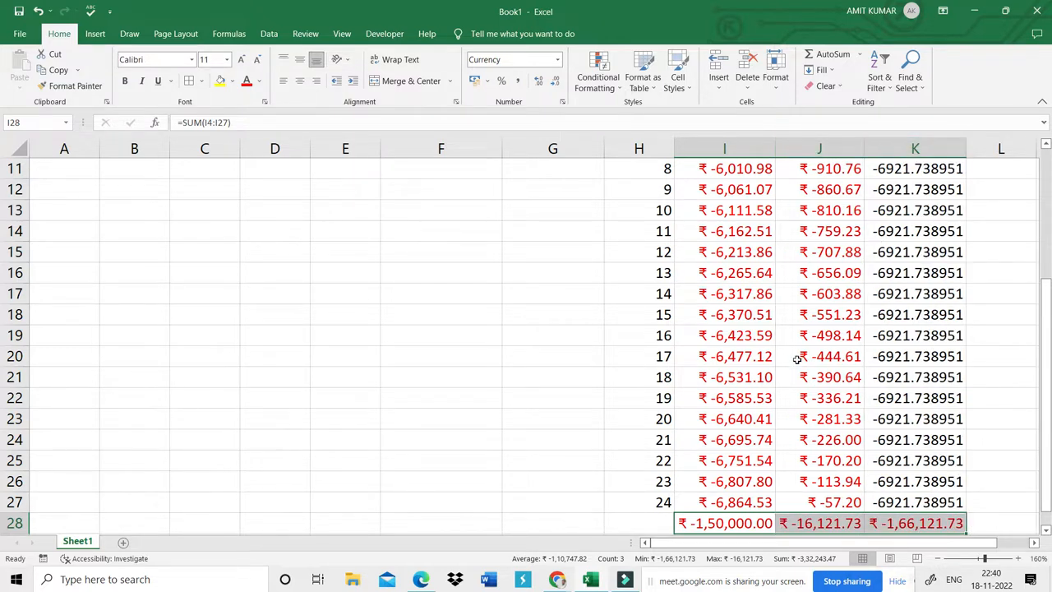
- Review the SUM totals in I28:K28, the PMT formula in G7 and the PPMT formula in I4
{"action": "left_click", "coordinate": [720, 518]}
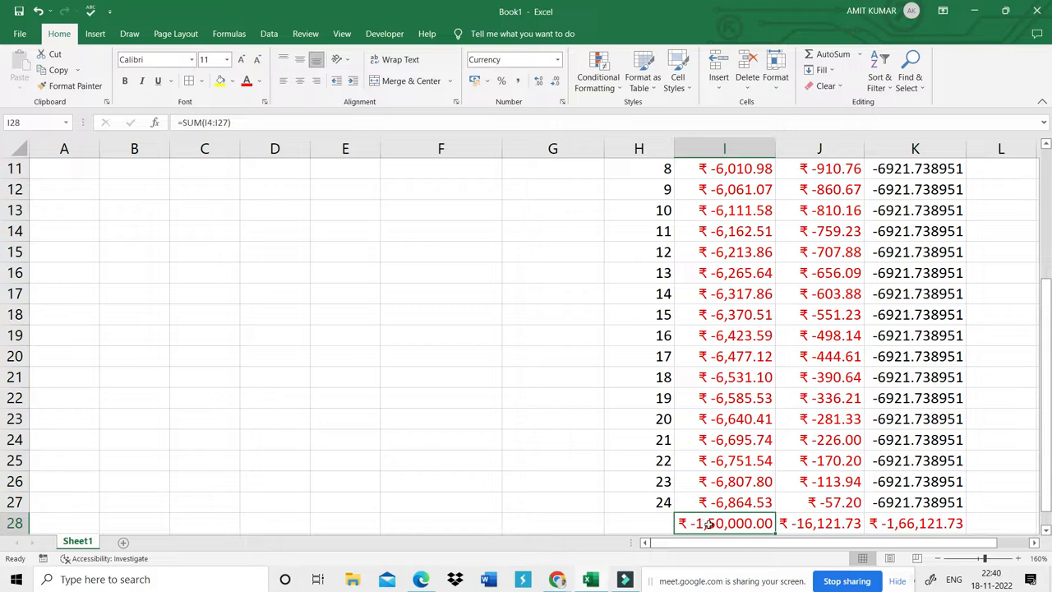
{"action": "left_click", "coordinate": [796, 530]}
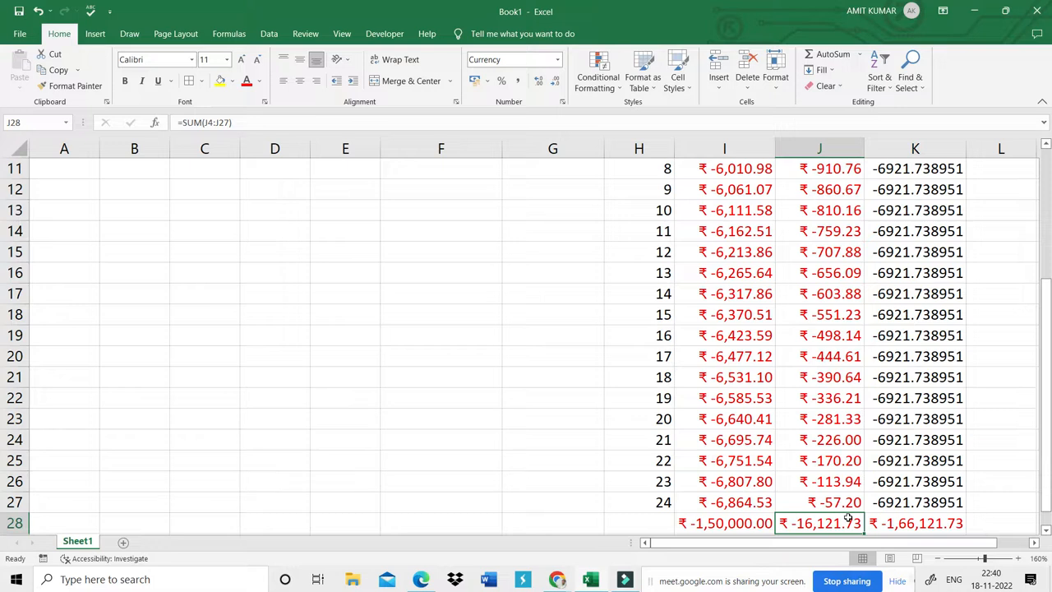
{"action": "left_click", "coordinate": [938, 524]}
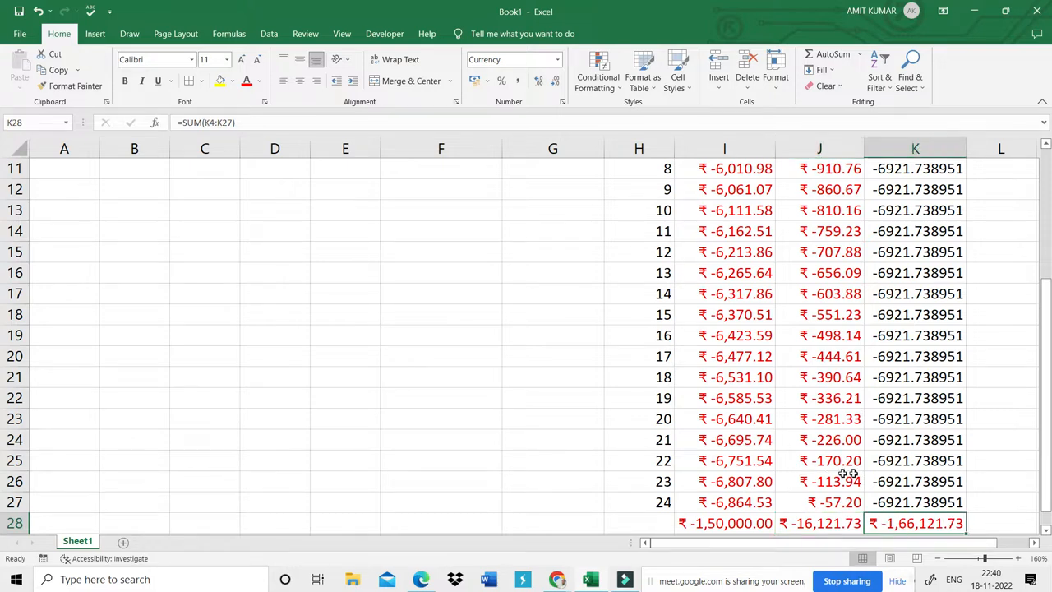
{"action": "scroll", "coordinate": [1045, 238], "scroll_direction": "up", "scroll_amount": 4}
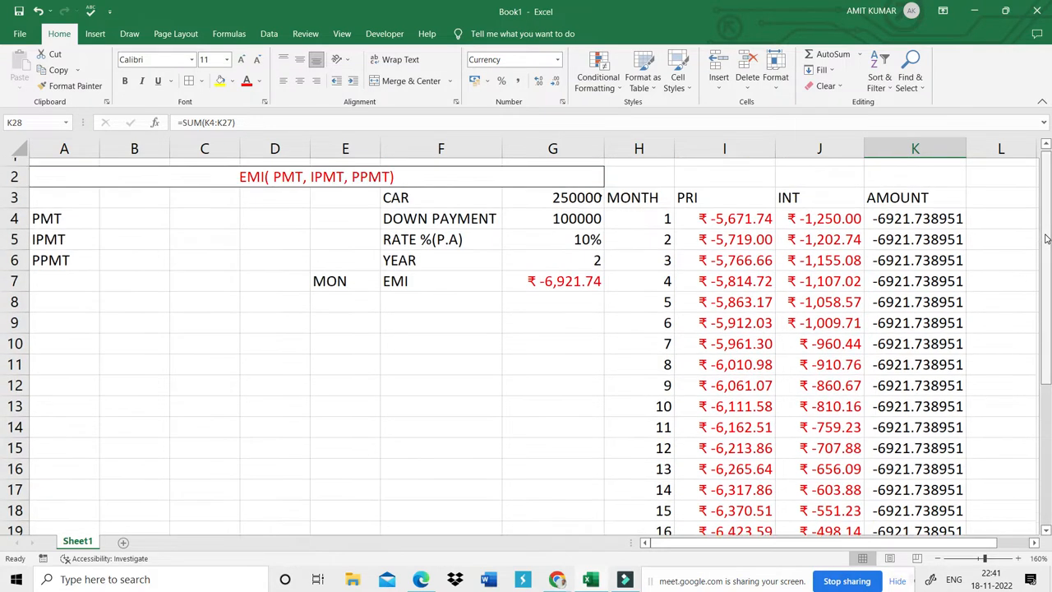
{"action": "left_click", "coordinate": [545, 316]}
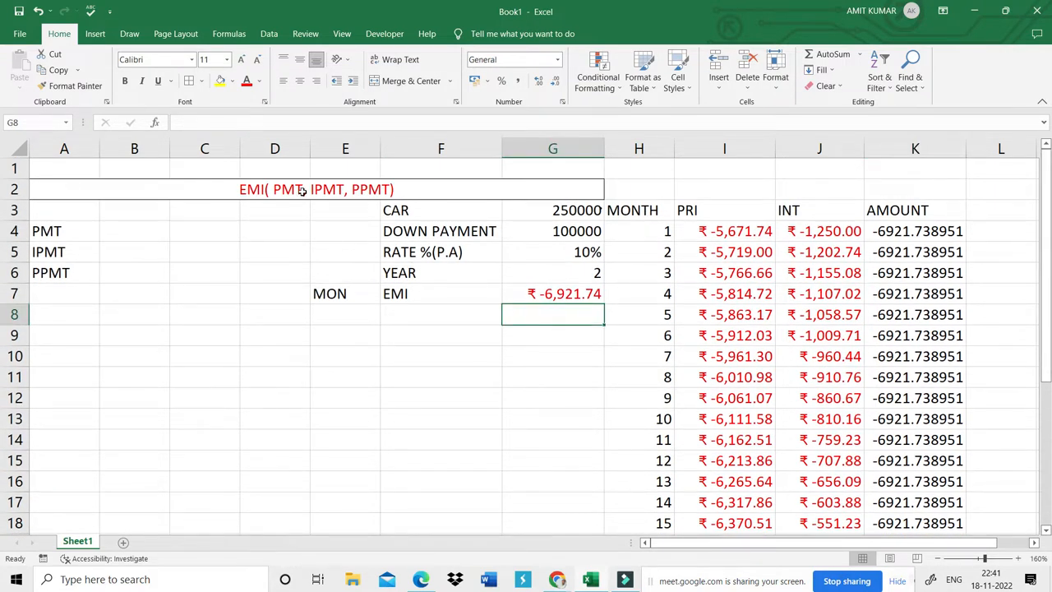
{"action": "left_click", "coordinate": [571, 296]}
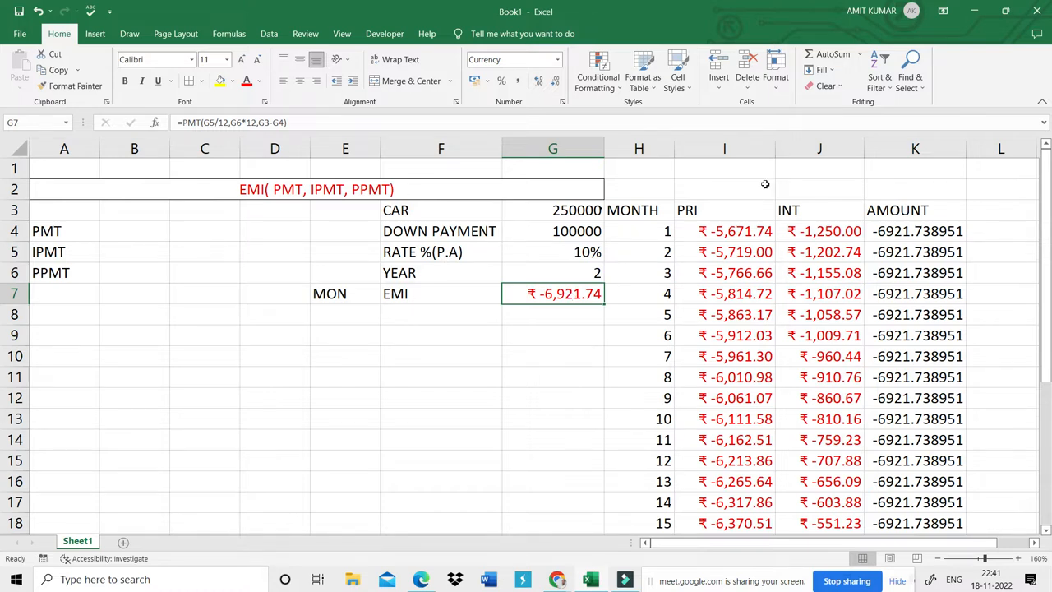
{"action": "left_click", "coordinate": [692, 215]}
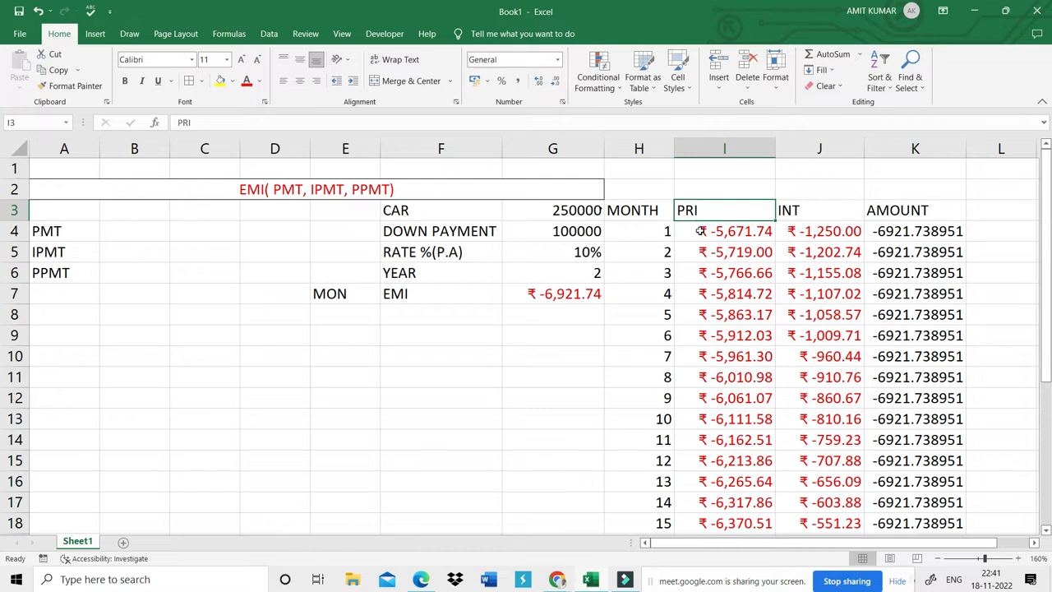
{"action": "double_click", "coordinate": [700, 231]}
{"action": "key", "text": "Return"}
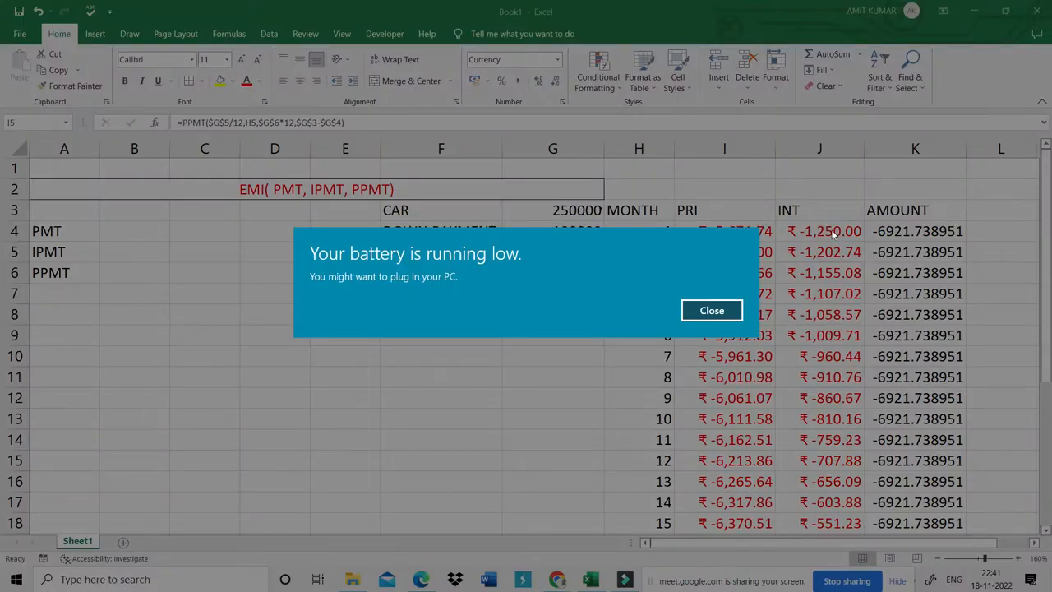
- Dismiss the low-battery notice and examine the monthly totals under AMOUNT in K4, K7, K8 and K19
{"action": "left_click", "coordinate": [702, 311]}
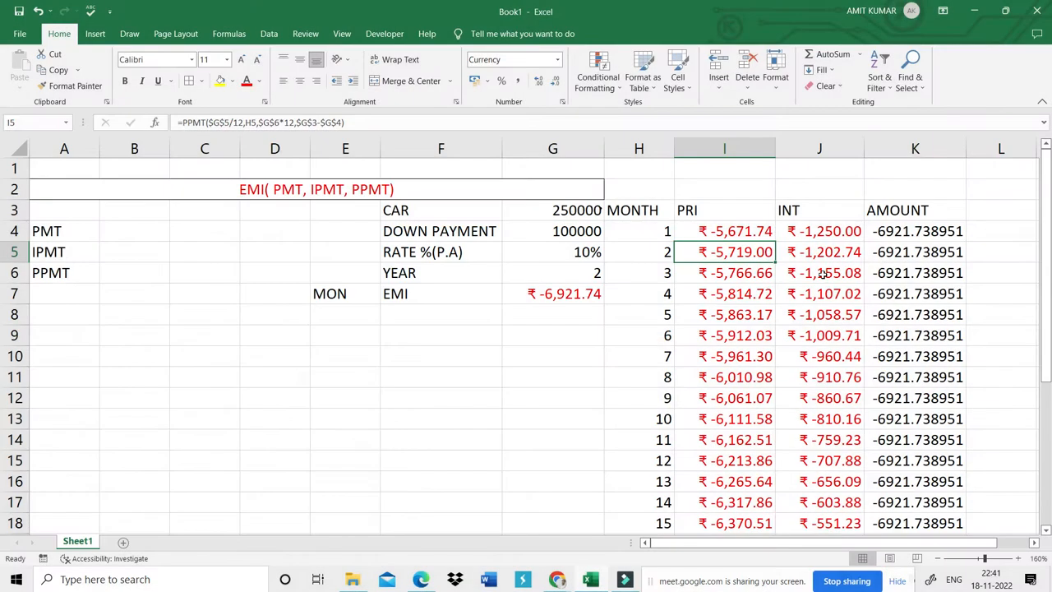
{"action": "left_click", "coordinate": [888, 228]}
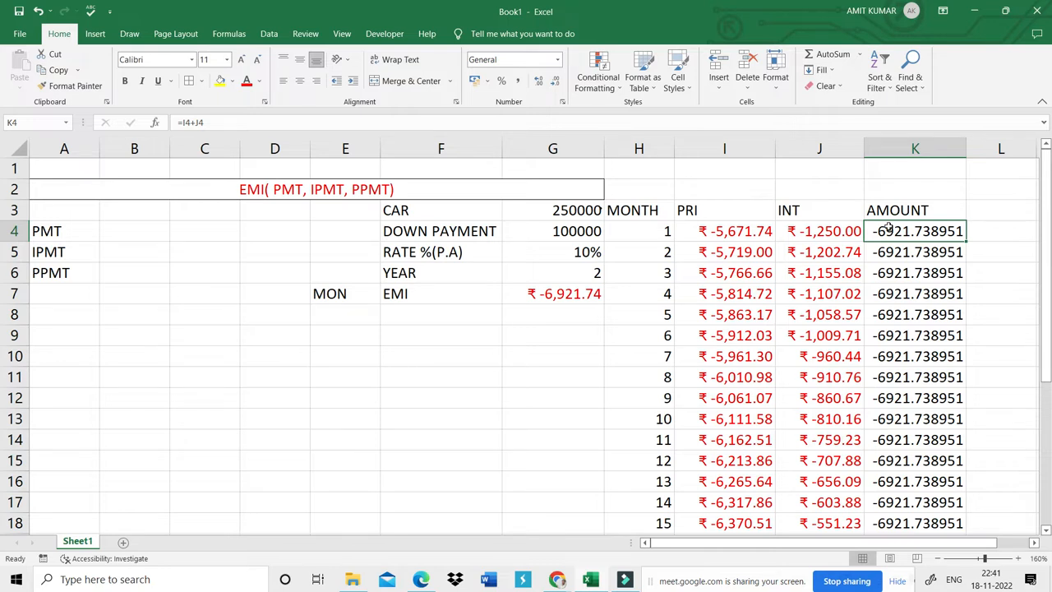
{"action": "left_click", "coordinate": [924, 289]}
{"action": "left_click", "coordinate": [926, 320]}
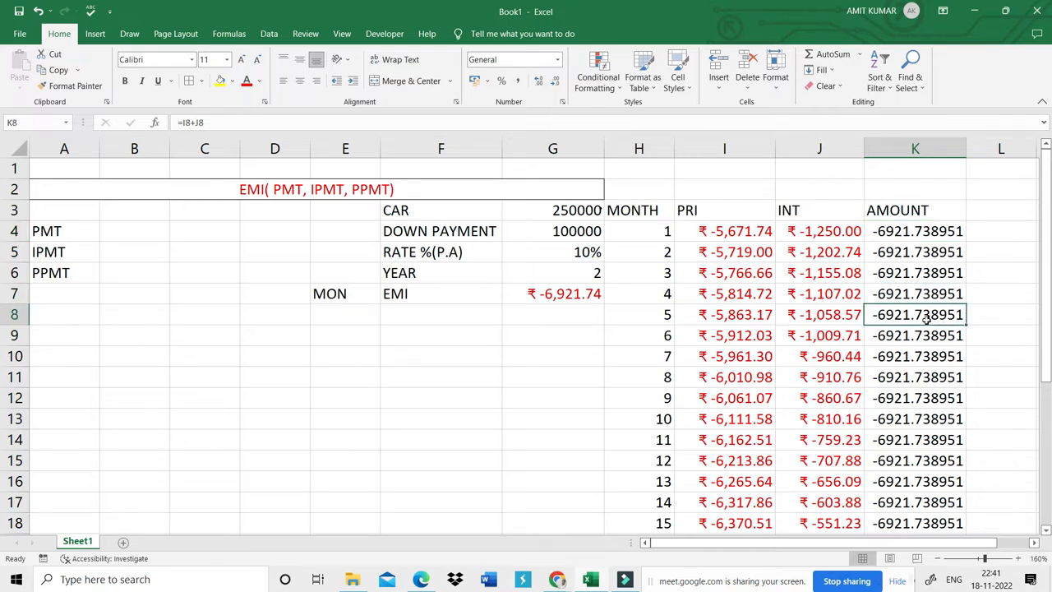
{"action": "left_click_drag", "start_coordinate": [1046, 301], "coordinate": [992, 406]}
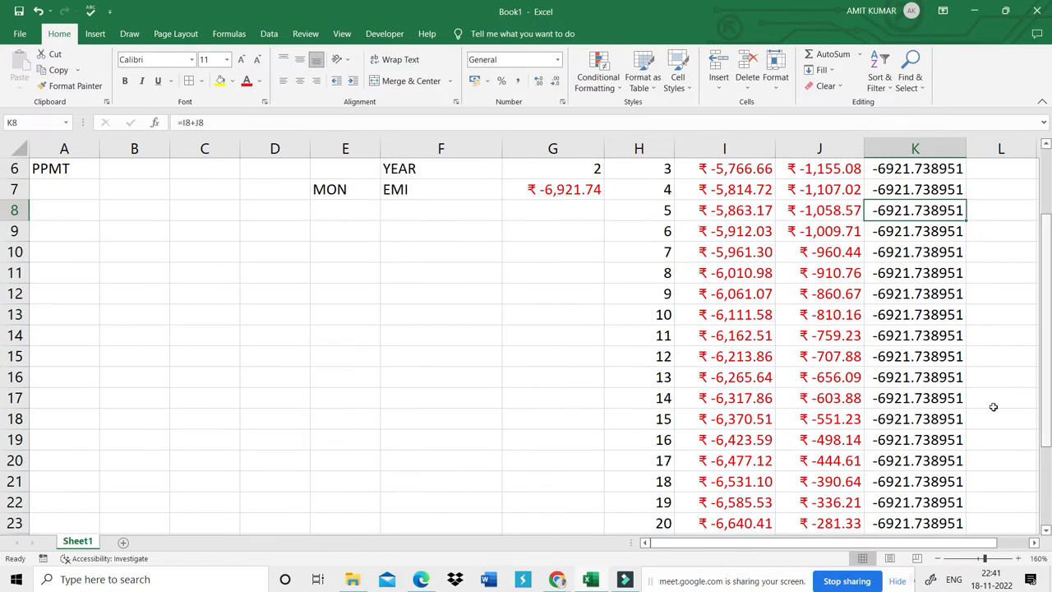
{"action": "left_click", "coordinate": [927, 440]}
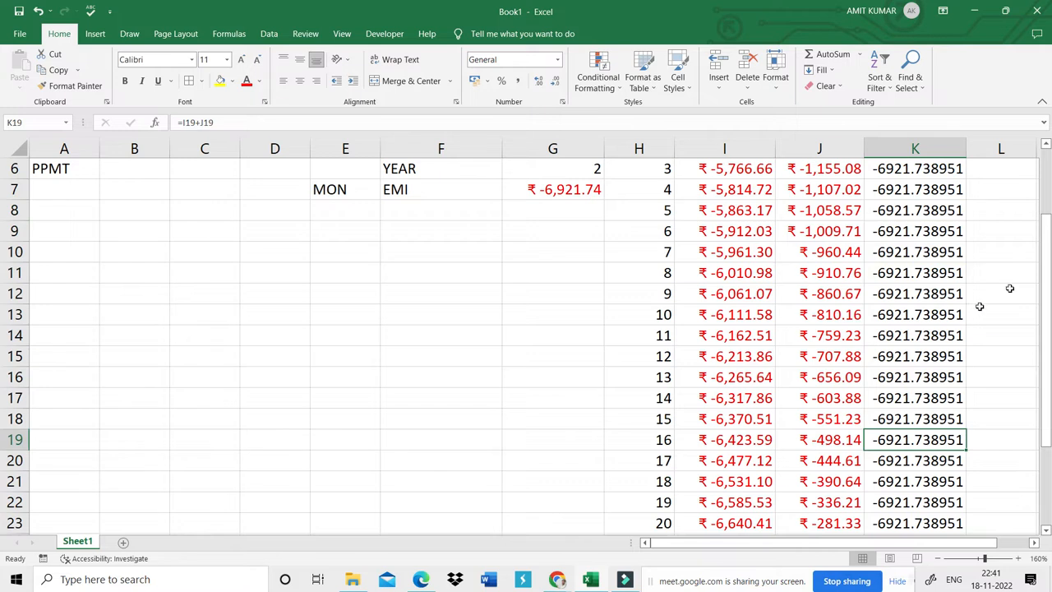
{"action": "left_click_drag", "start_coordinate": [1045, 271], "coordinate": [1043, 194]}
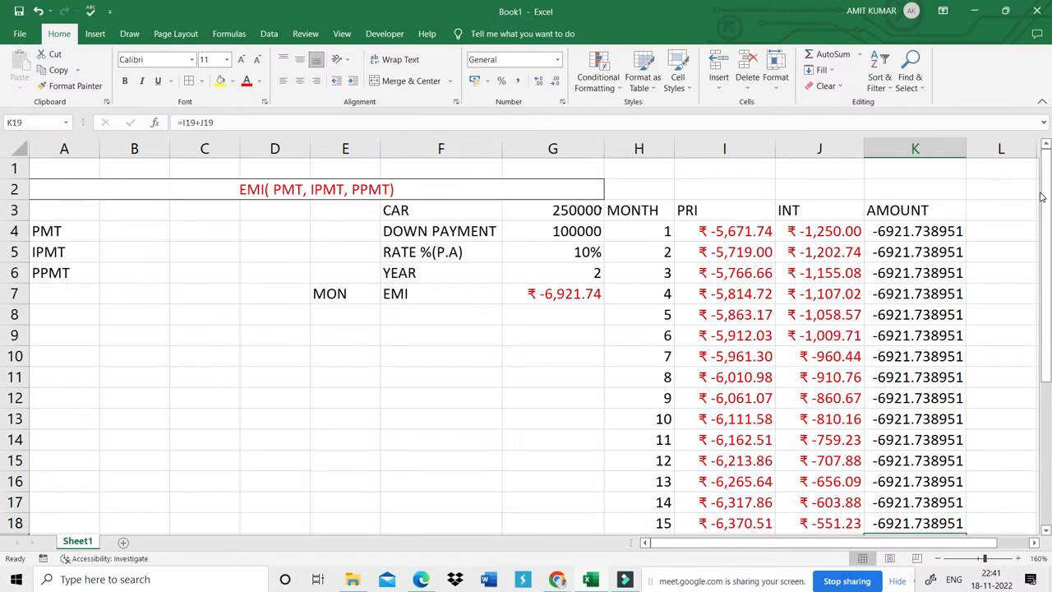